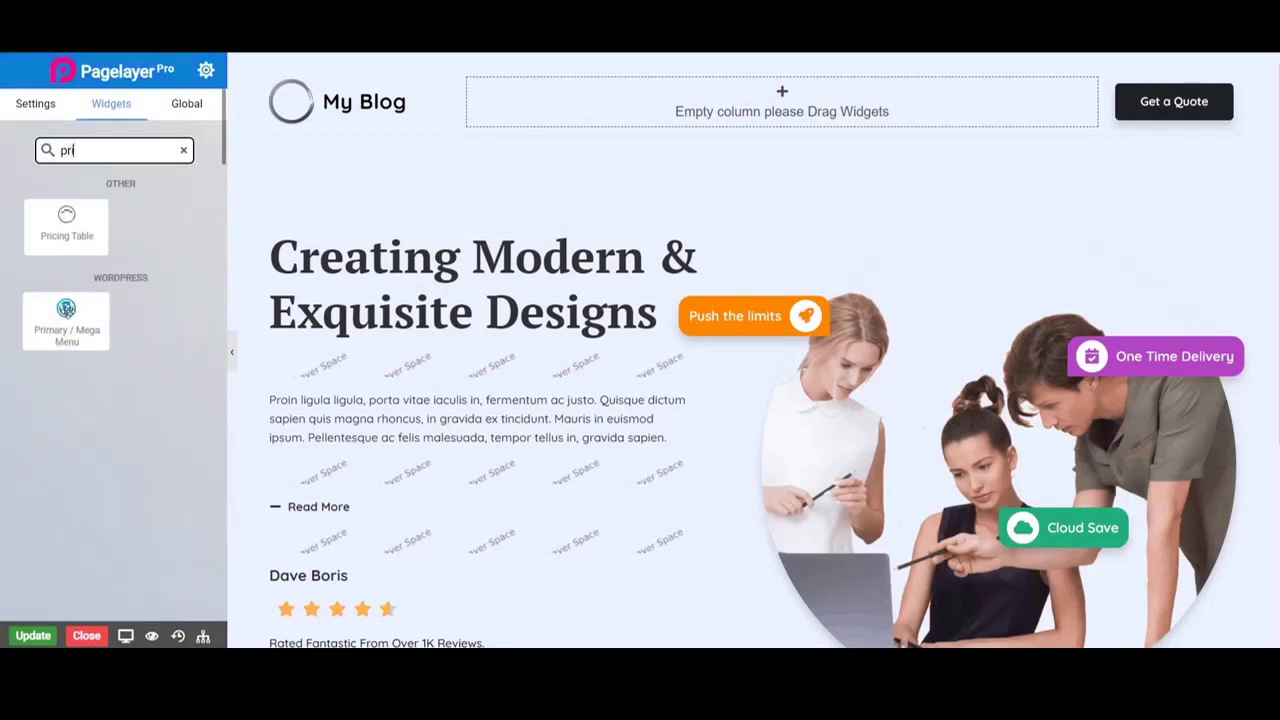
- Drag the Primary / Mega Menu widget into the header's empty middle column
left_click_drag(66, 310, 575, 118)
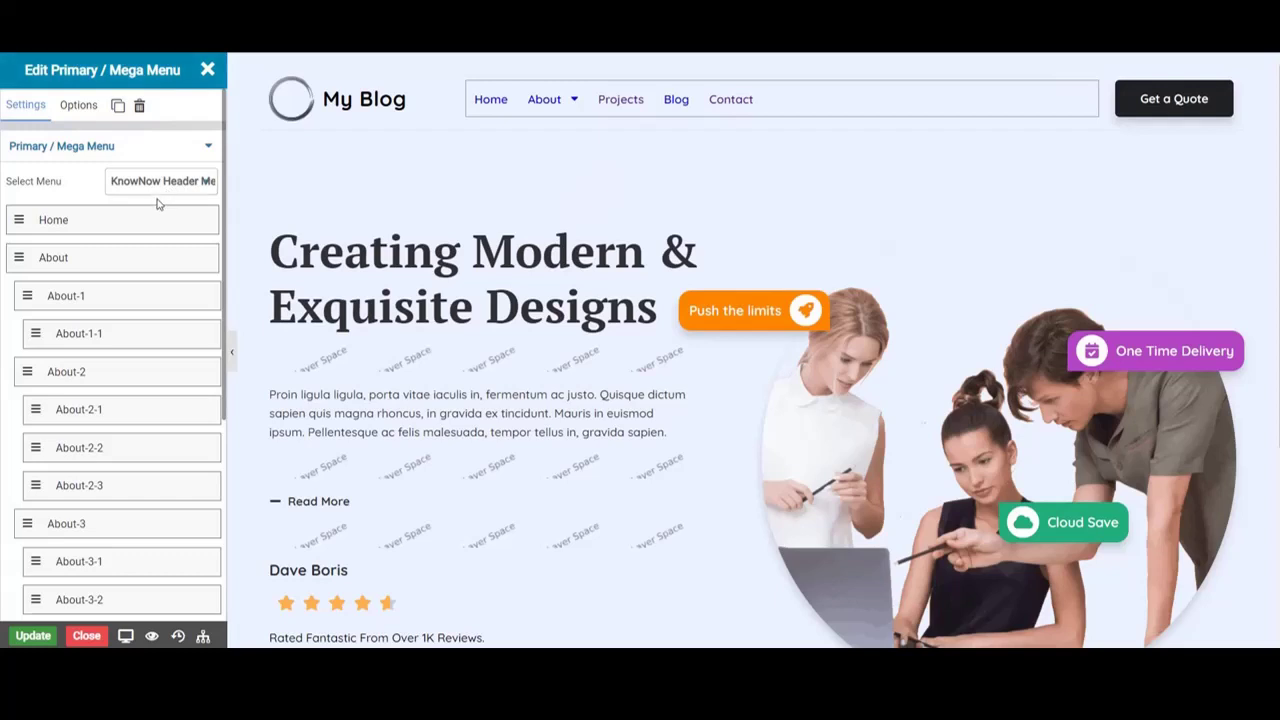
- Change the Projects menu item's Menu Type from flyout to Mega Menu
left_click(140, 152)
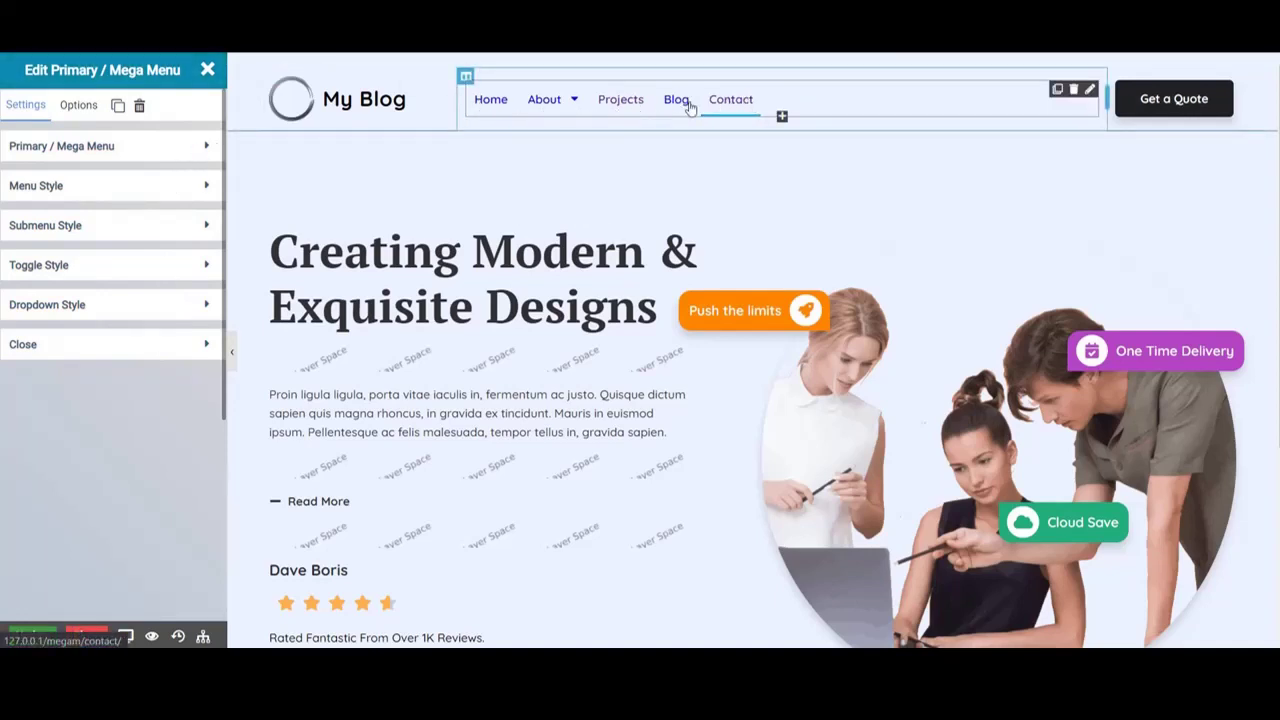
left_click(198, 149)
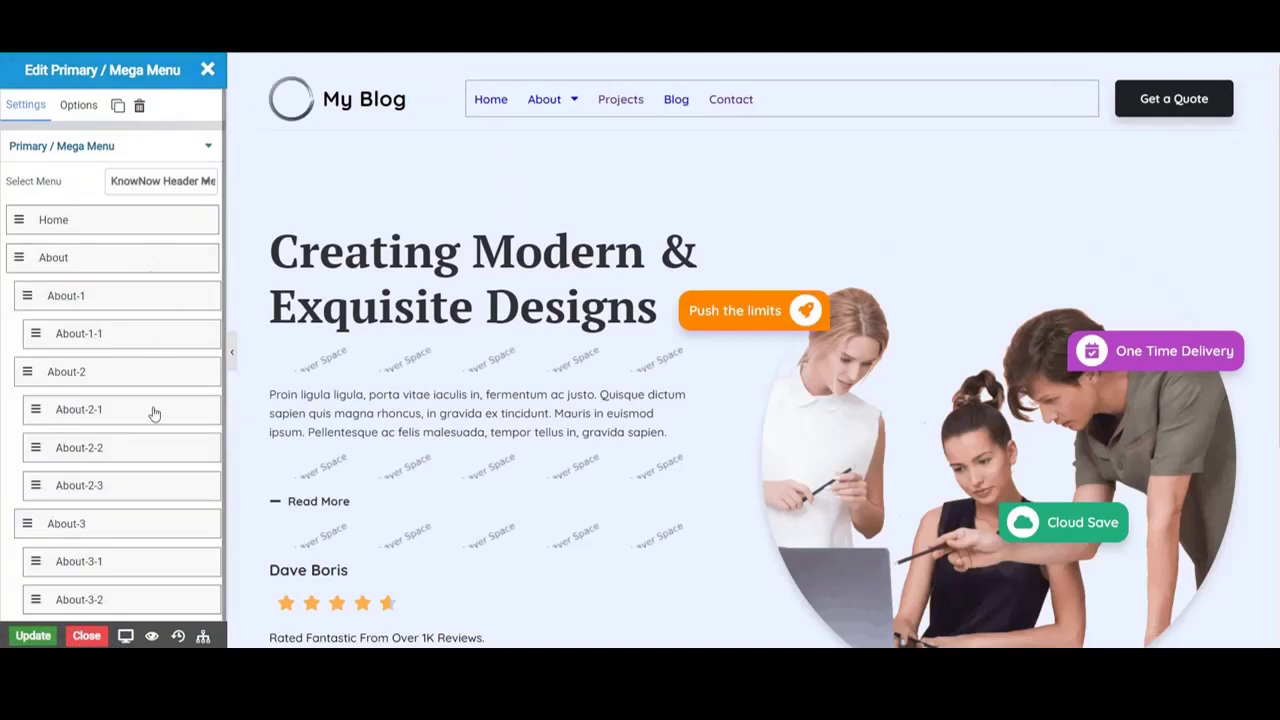
scroll(137, 494, "down", 2)
left_click(140, 502)
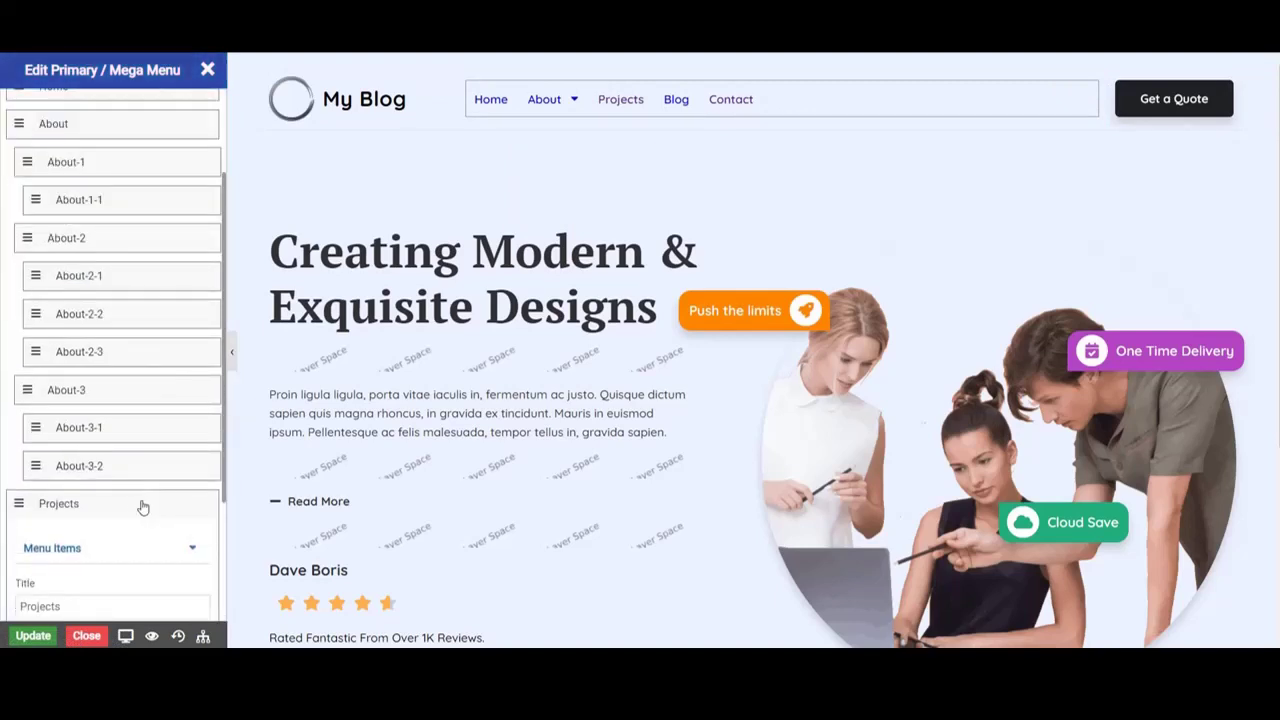
scroll(143, 507, "down", 7)
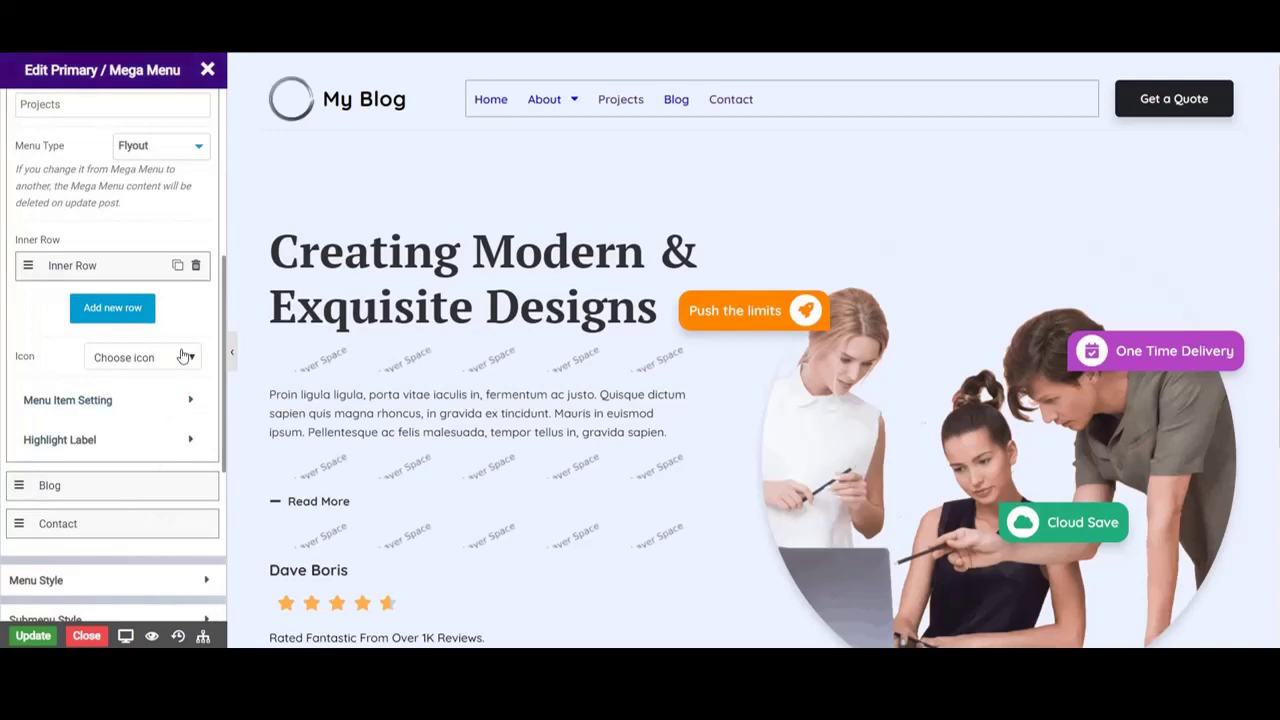
left_click(183, 158)
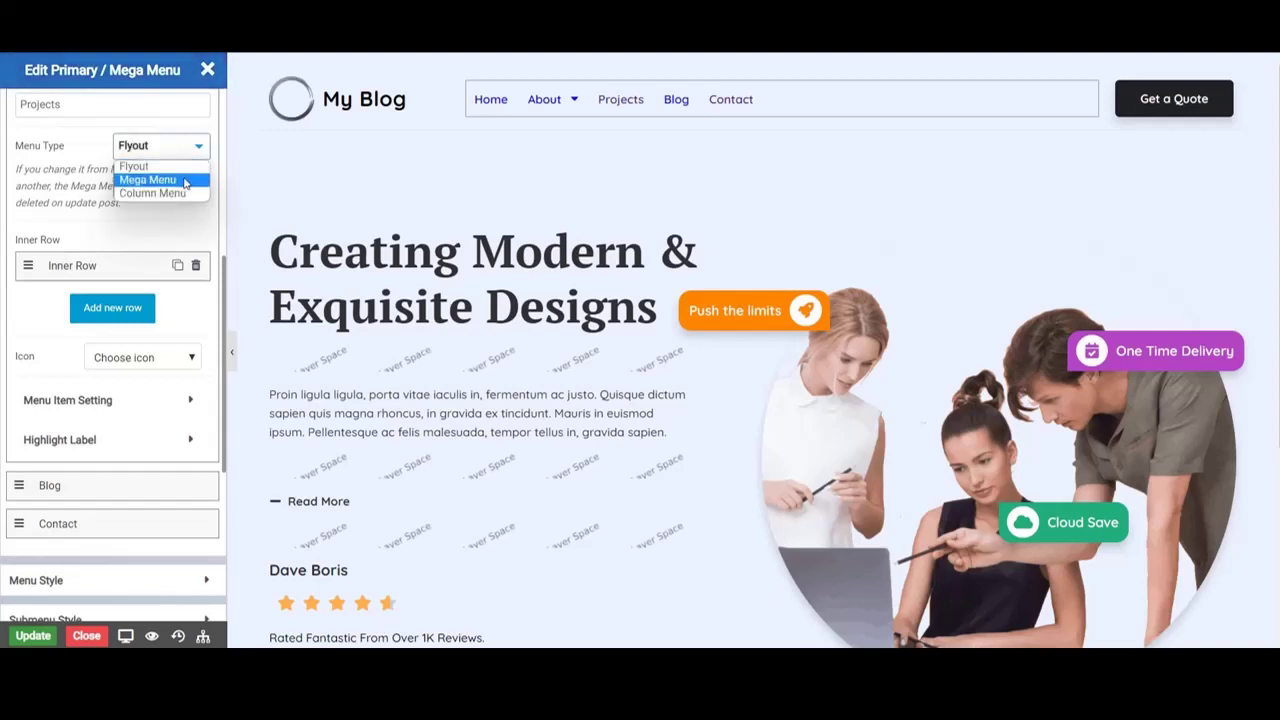
left_click(183, 181)
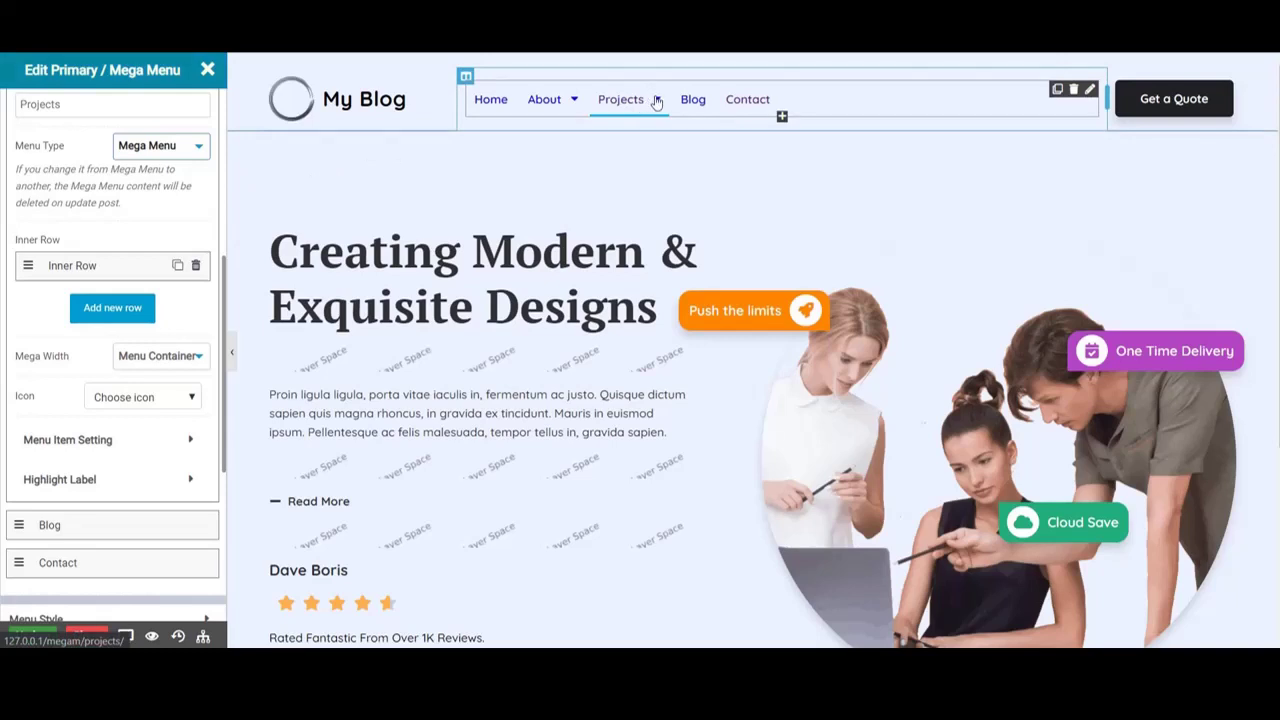
- Drop a Title widget into the Projects mega menu and set it to the name as an h3
left_click(652, 99)
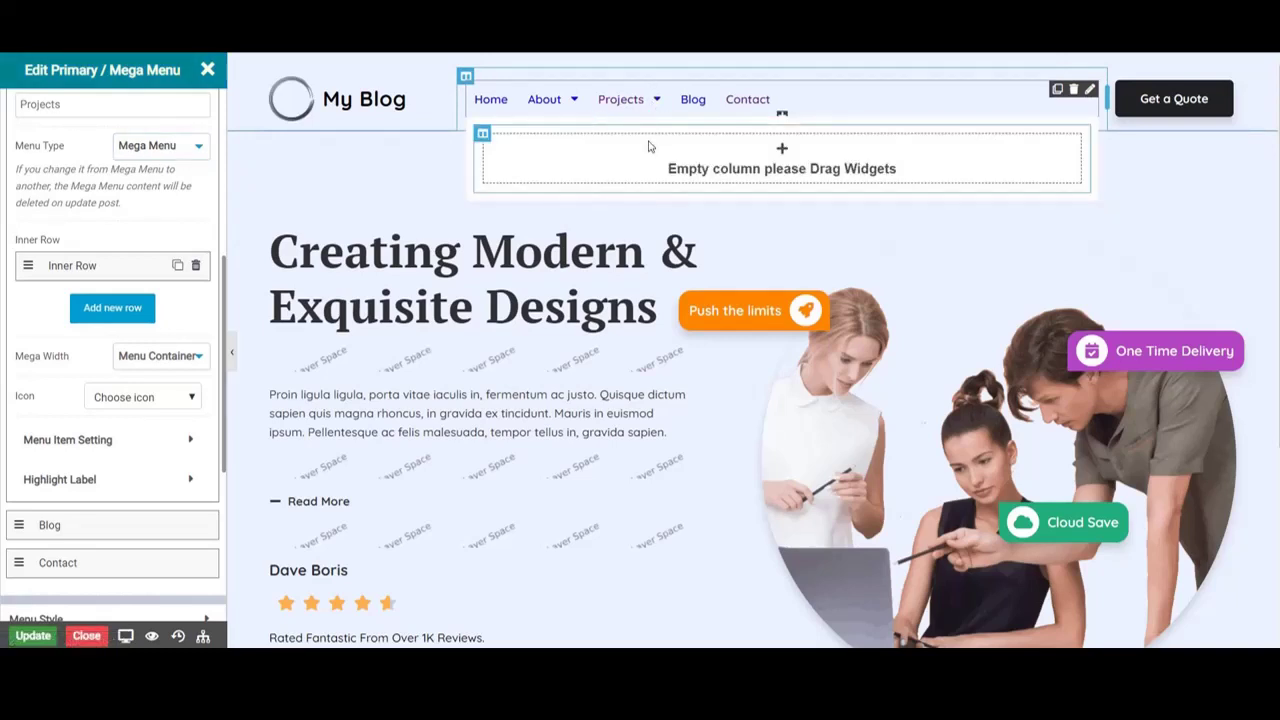
left_click(207, 70)
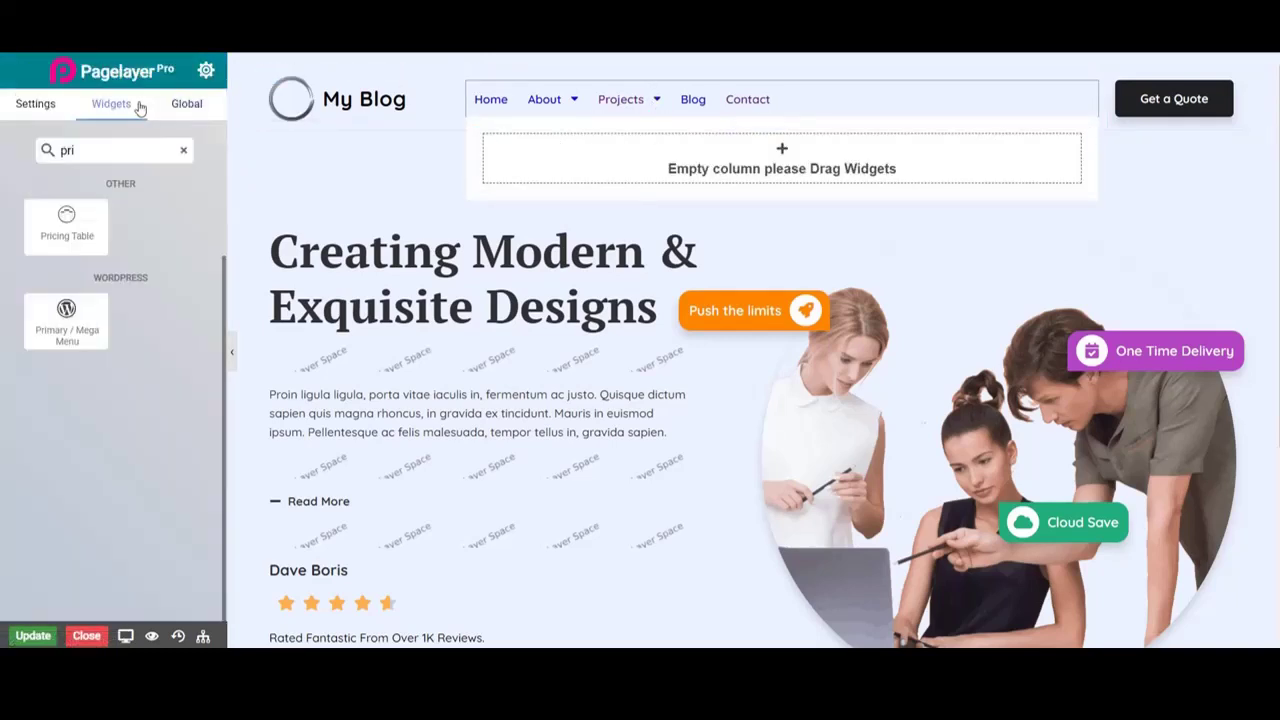
left_click_drag(115, 141, 49, 158)
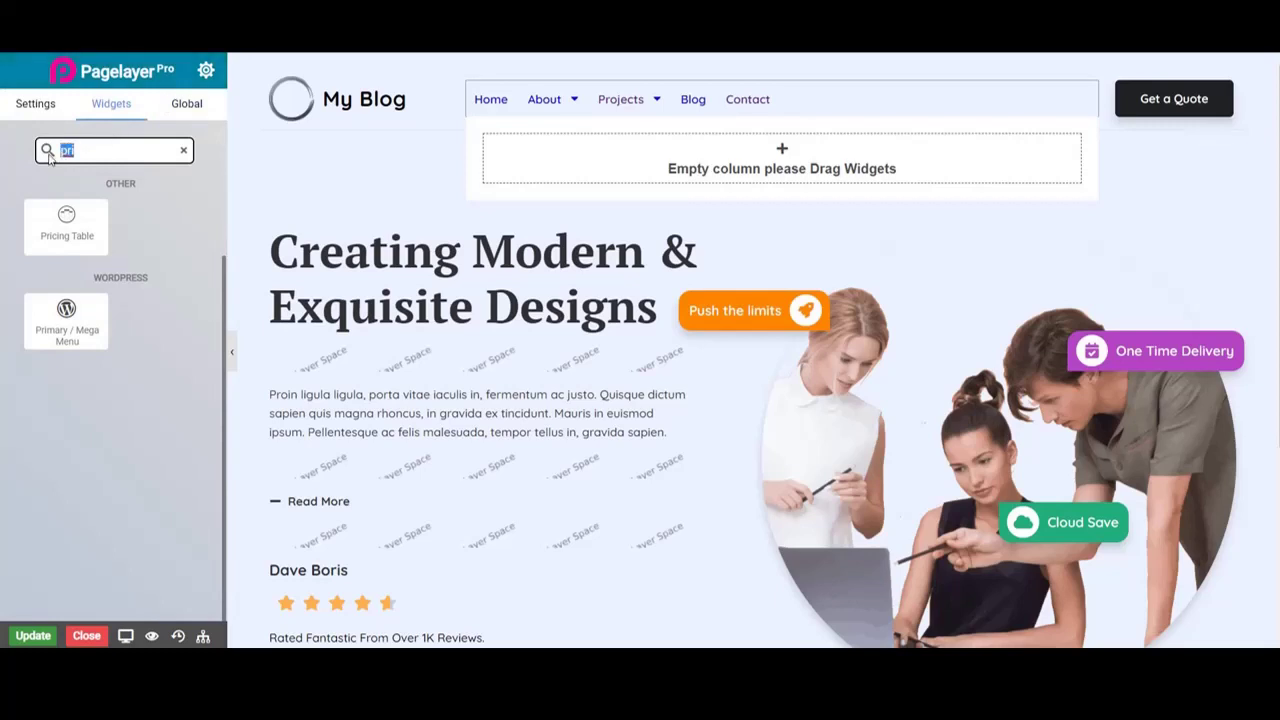
type("tit")
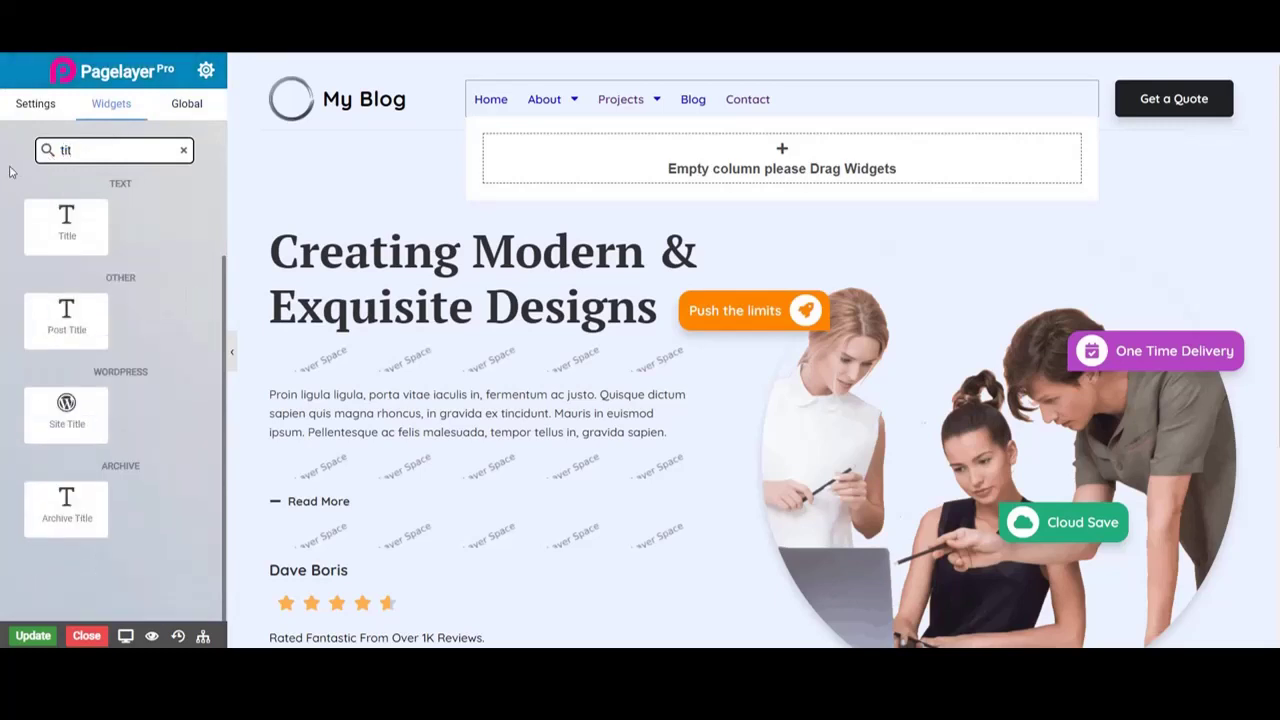
left_click_drag(50, 226, 558, 164)
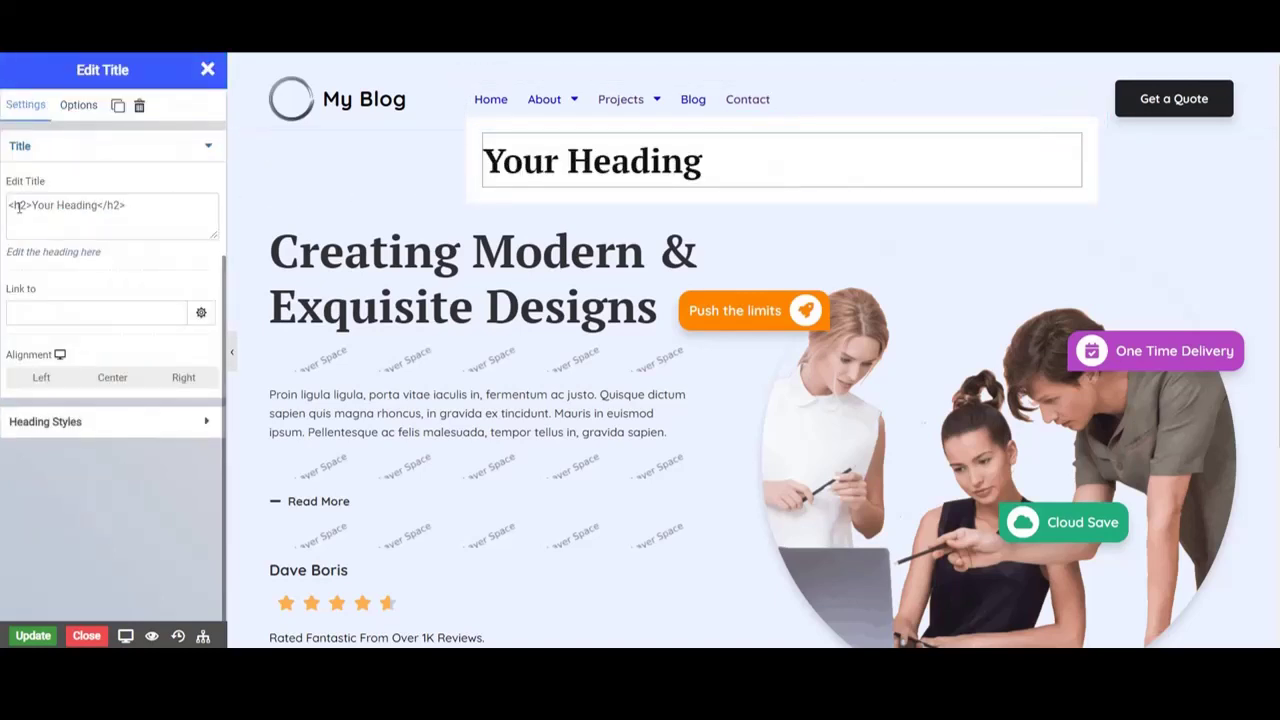
left_click_drag(32, 206, 89, 207)
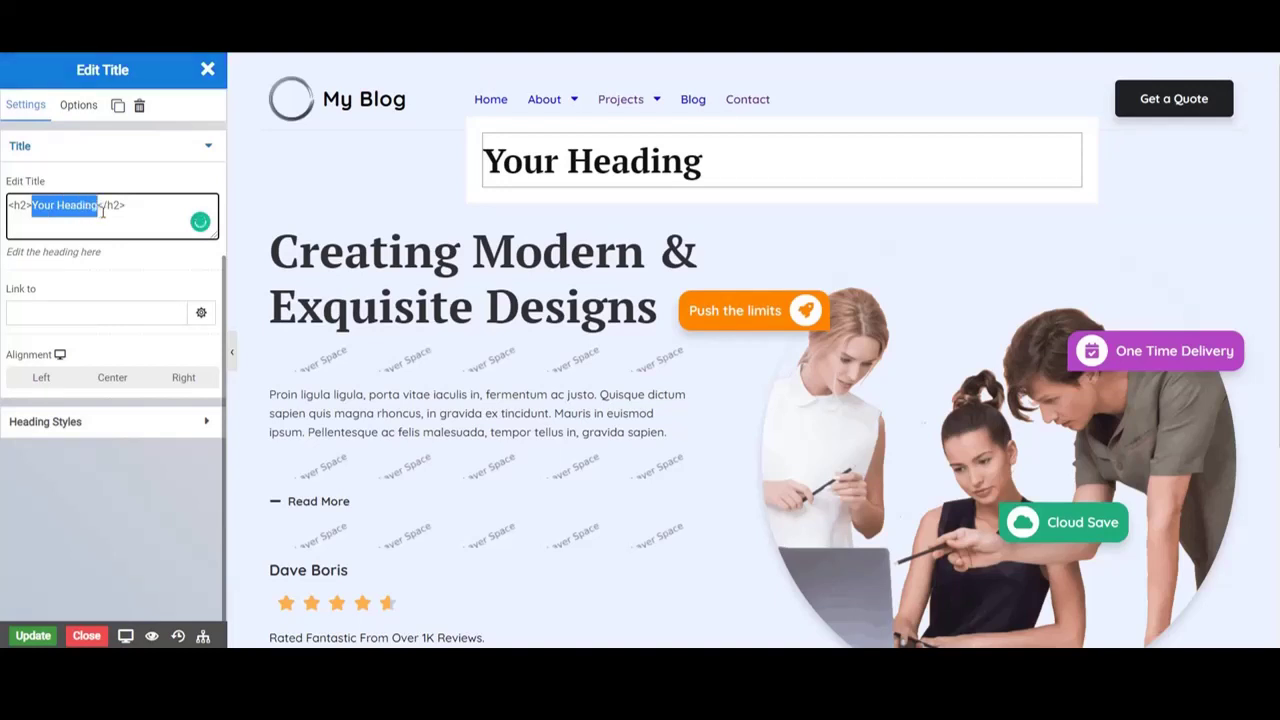
type("Ruby Brook")
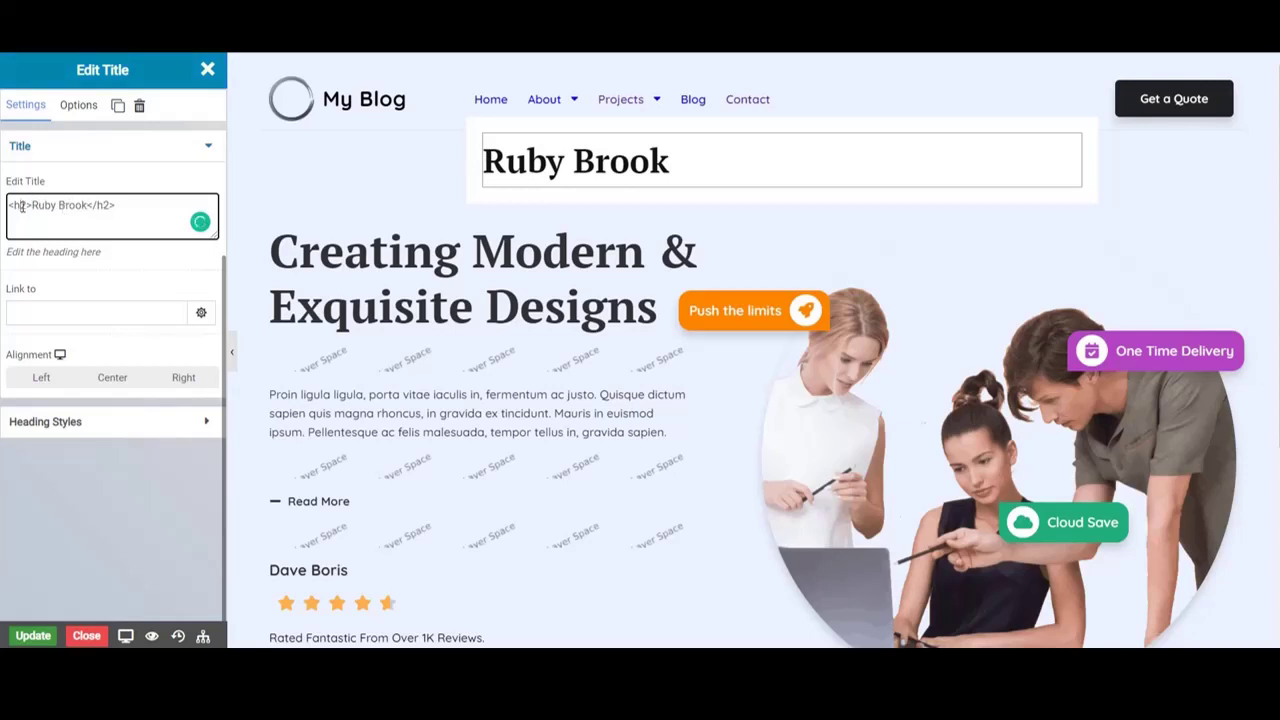
type("3")
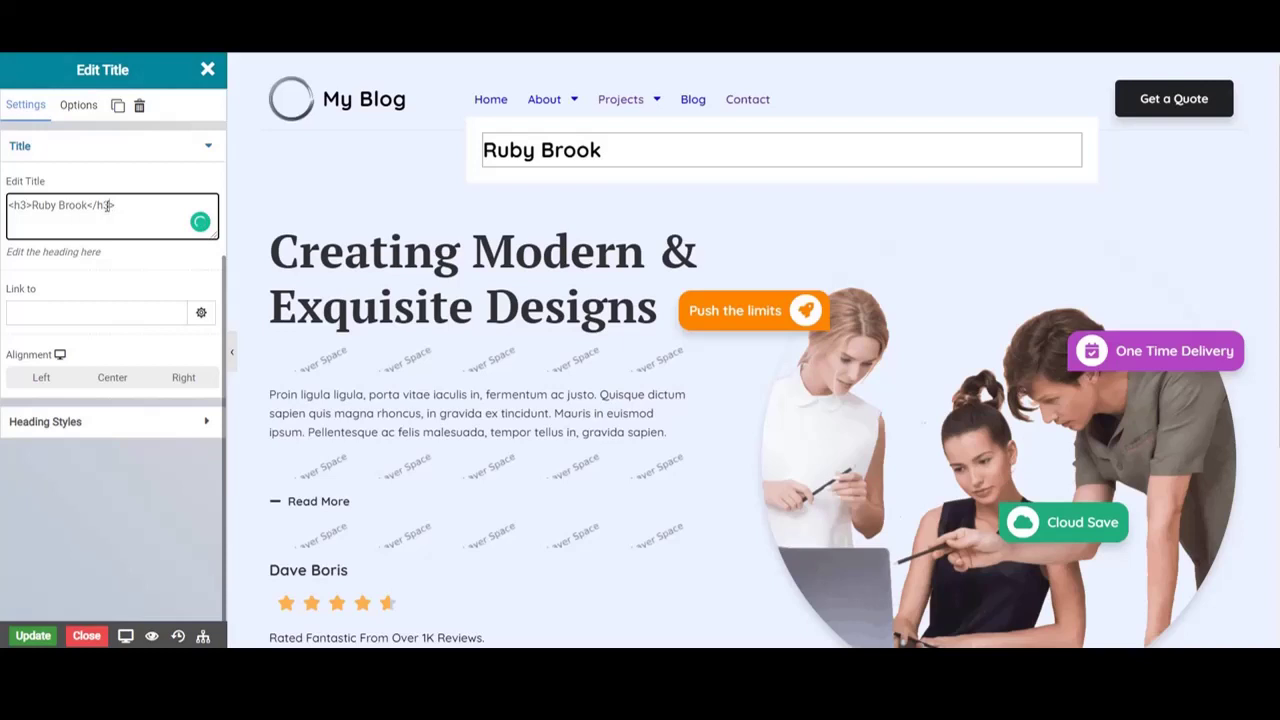
left_click(208, 70)
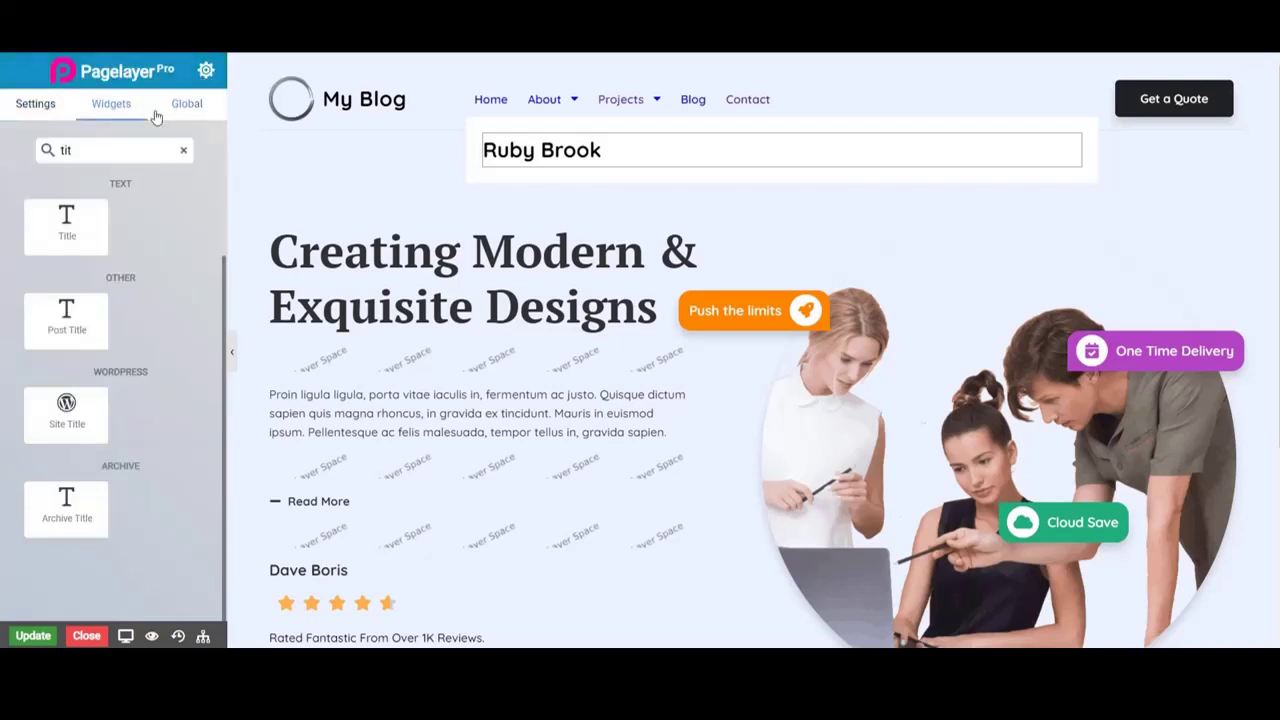
- Add a second Title below, change its tags from h2 to p, and paste Lorem ipsum text
left_click_drag(94, 221, 514, 167)
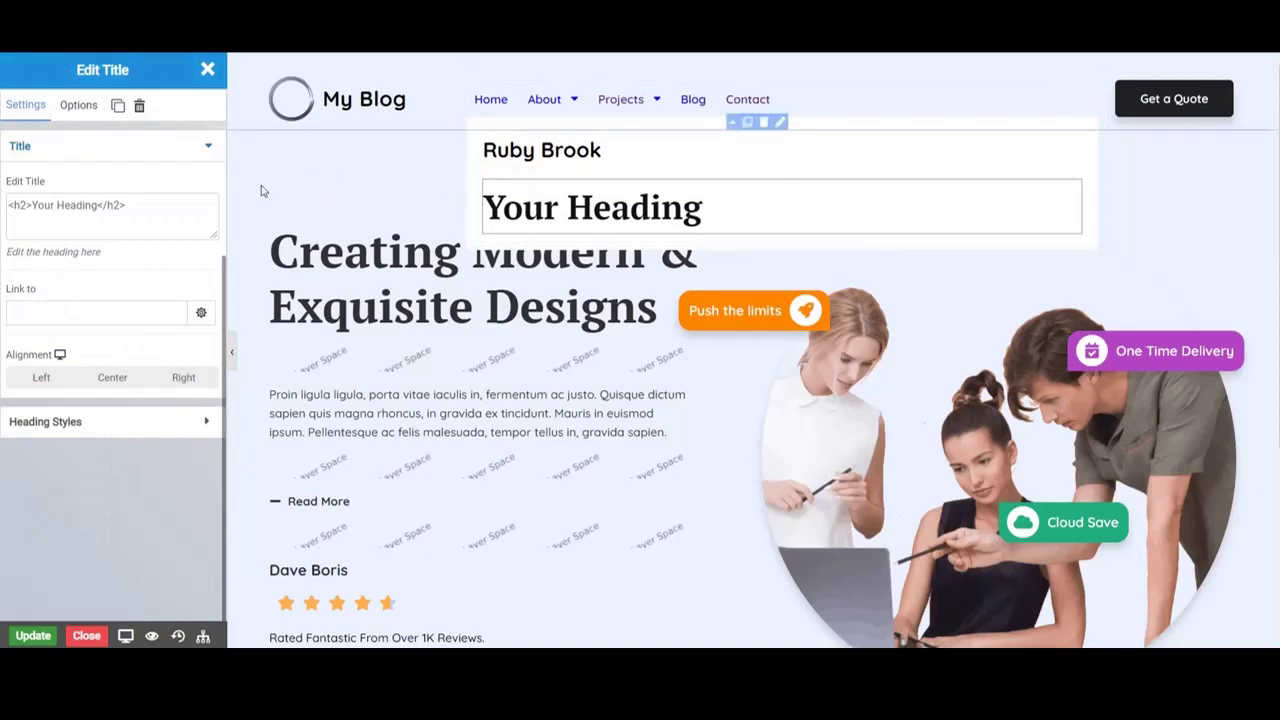
double_click(19, 205)
type("p")
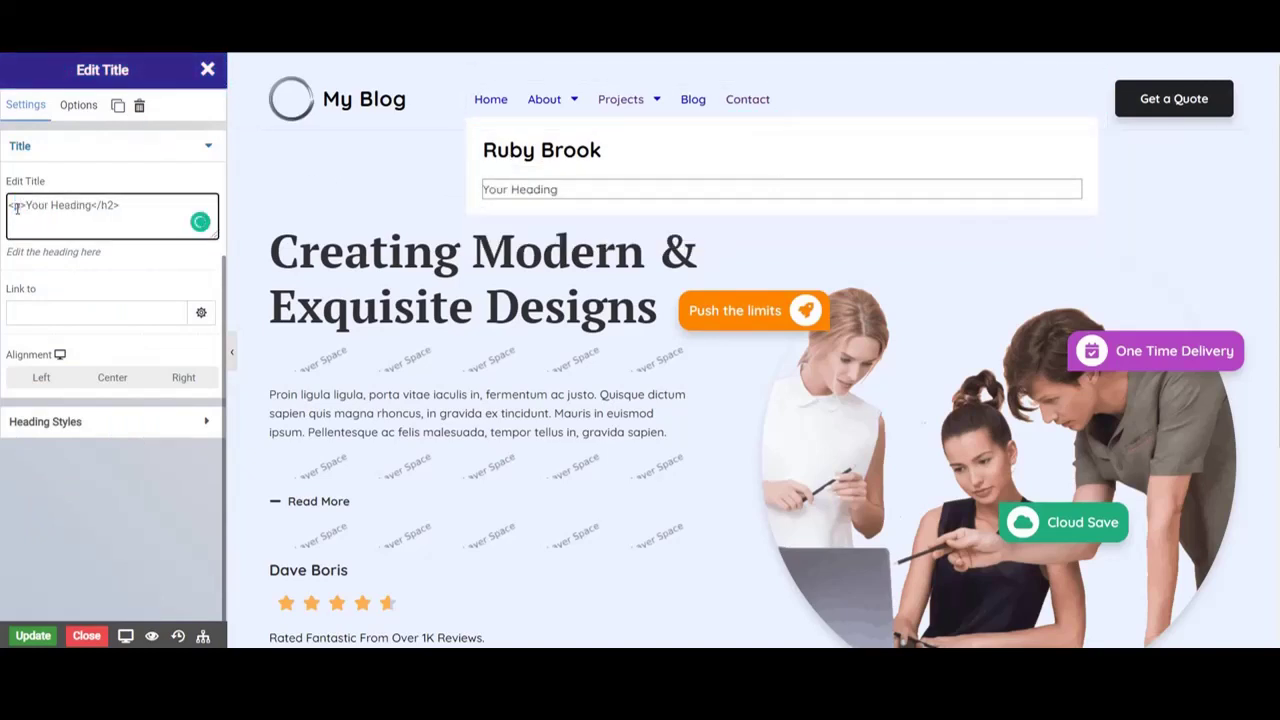
double_click(107, 205)
type("p")
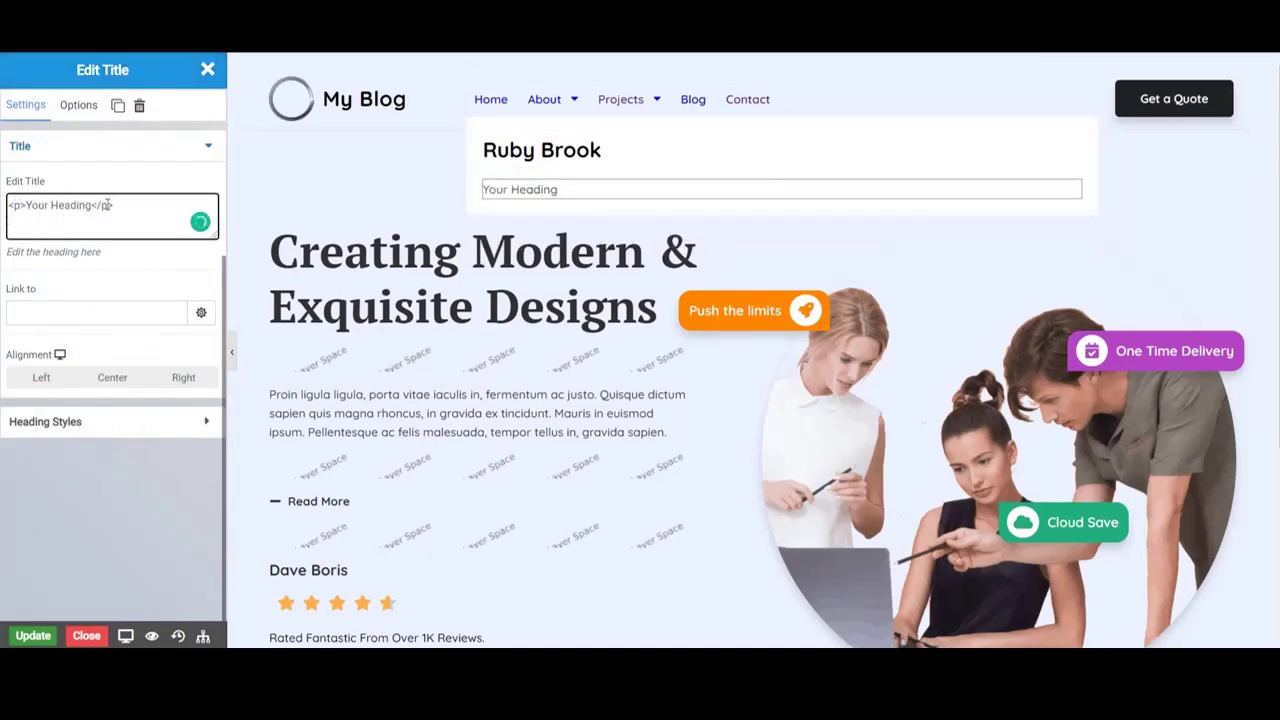
left_click_drag(93, 207, 25, 207)
type("Lorem ipsum dolor sit amet, consectetur adipiscing elit. Maecenas eget enim felis.")
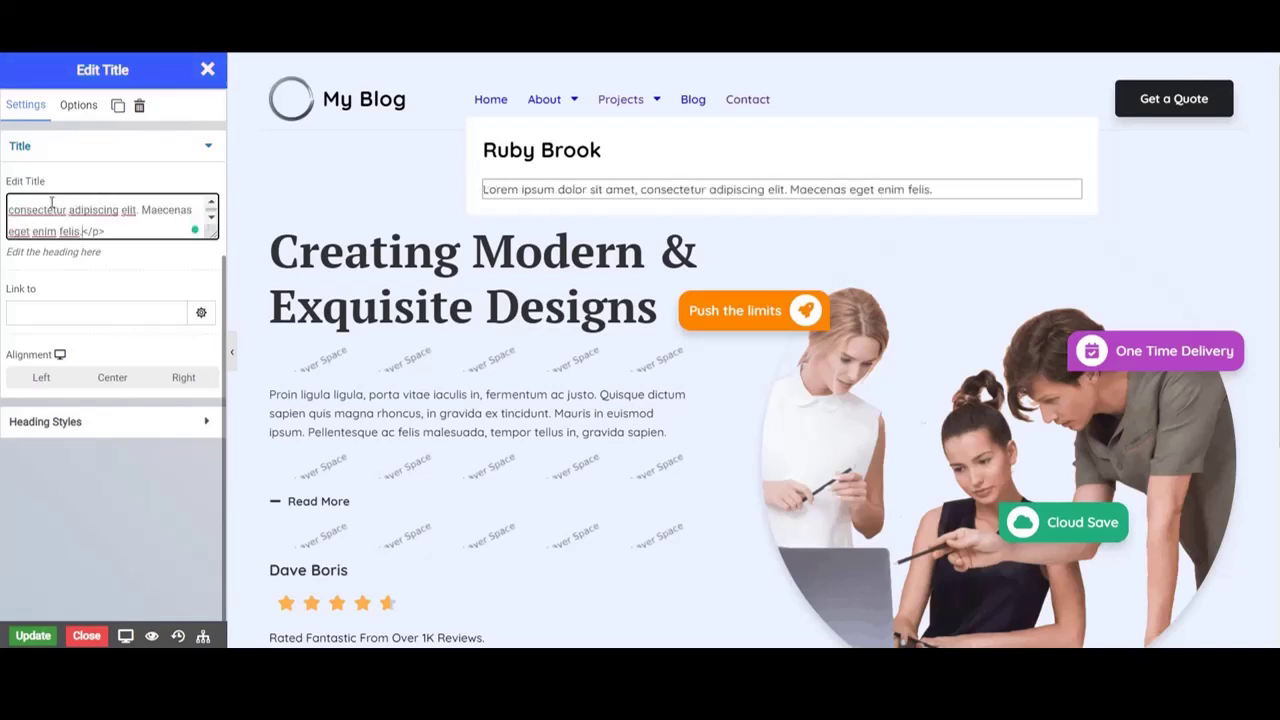
- Set the paragraph's Heading Styles typography Font Weight to 700
left_click(123, 422)
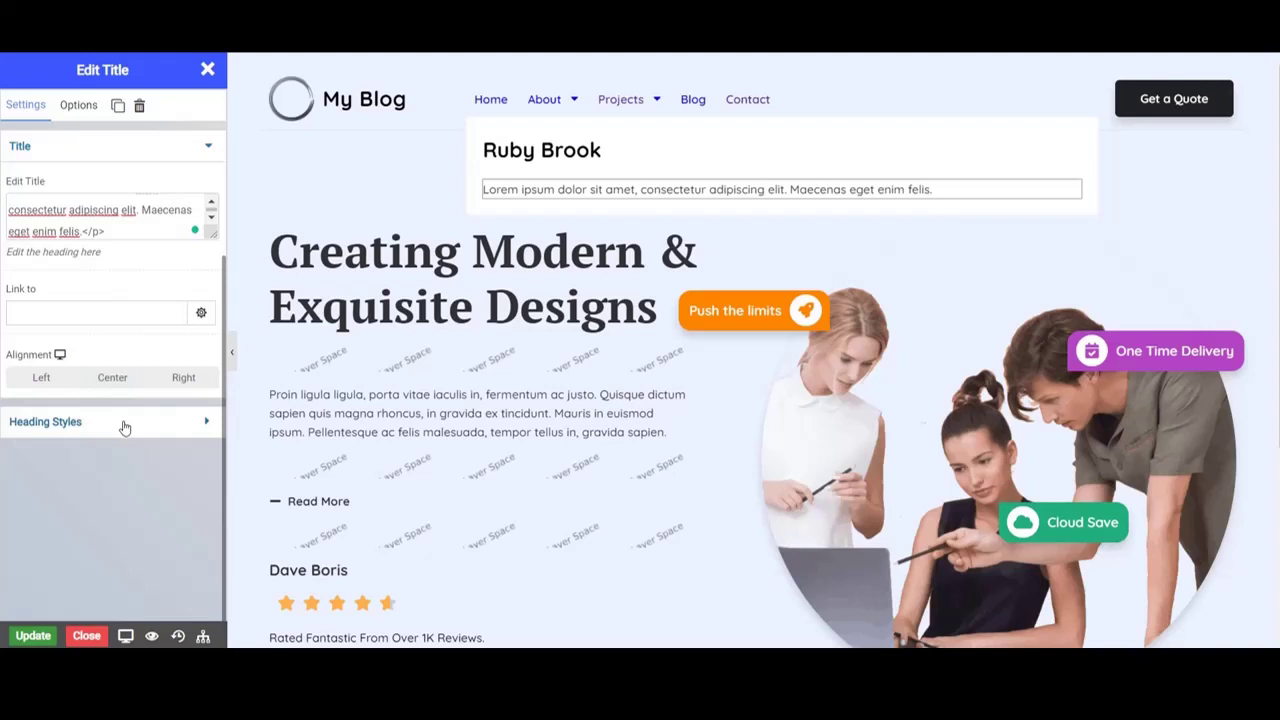
left_click(202, 325)
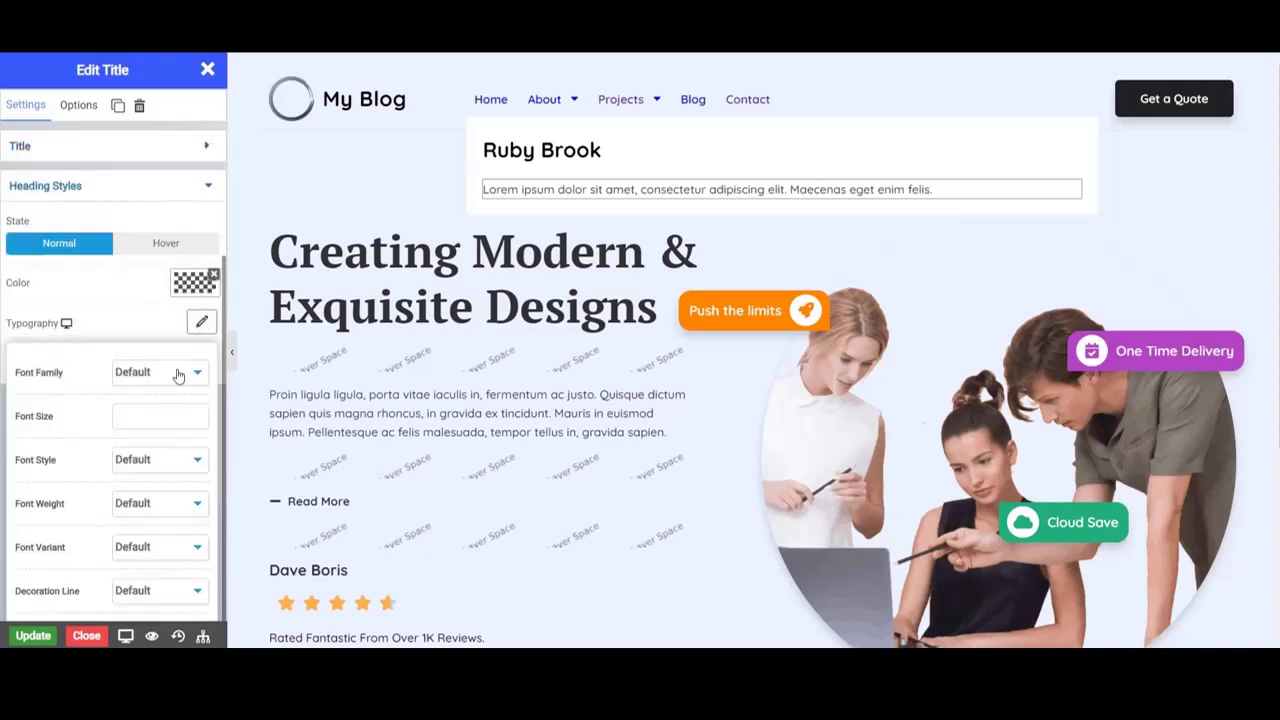
left_click(138, 508)
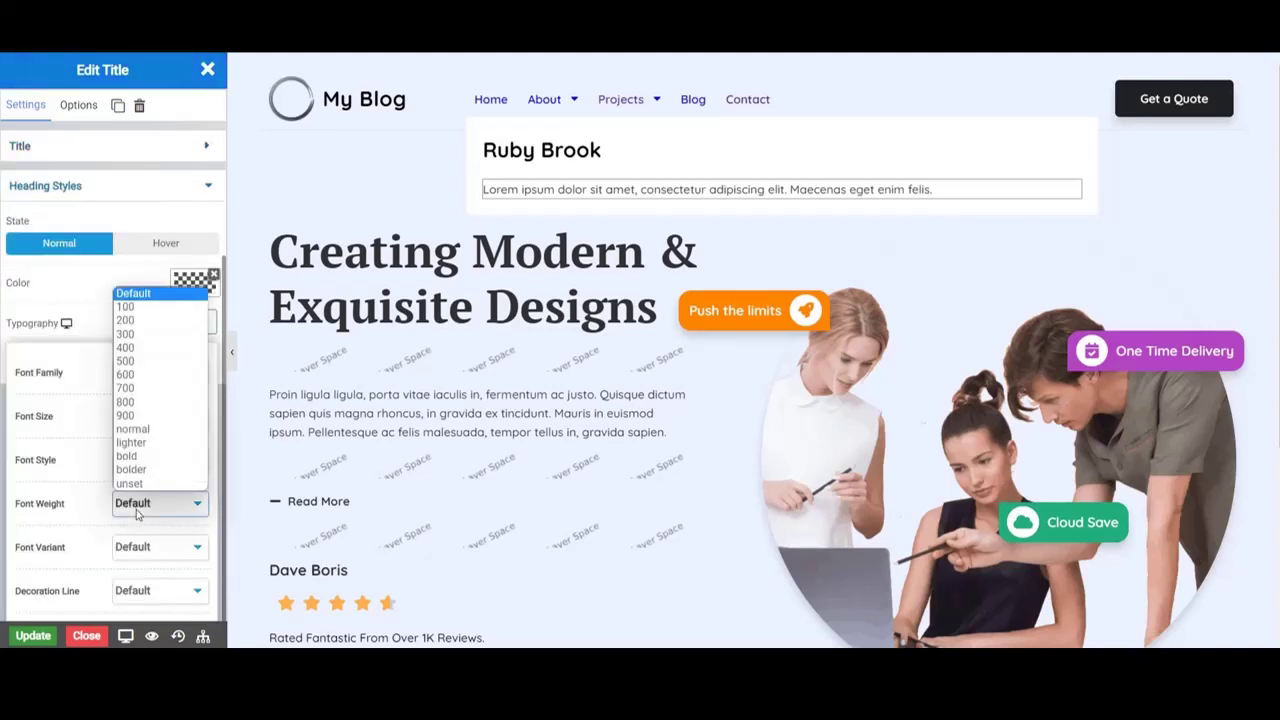
left_click(138, 390)
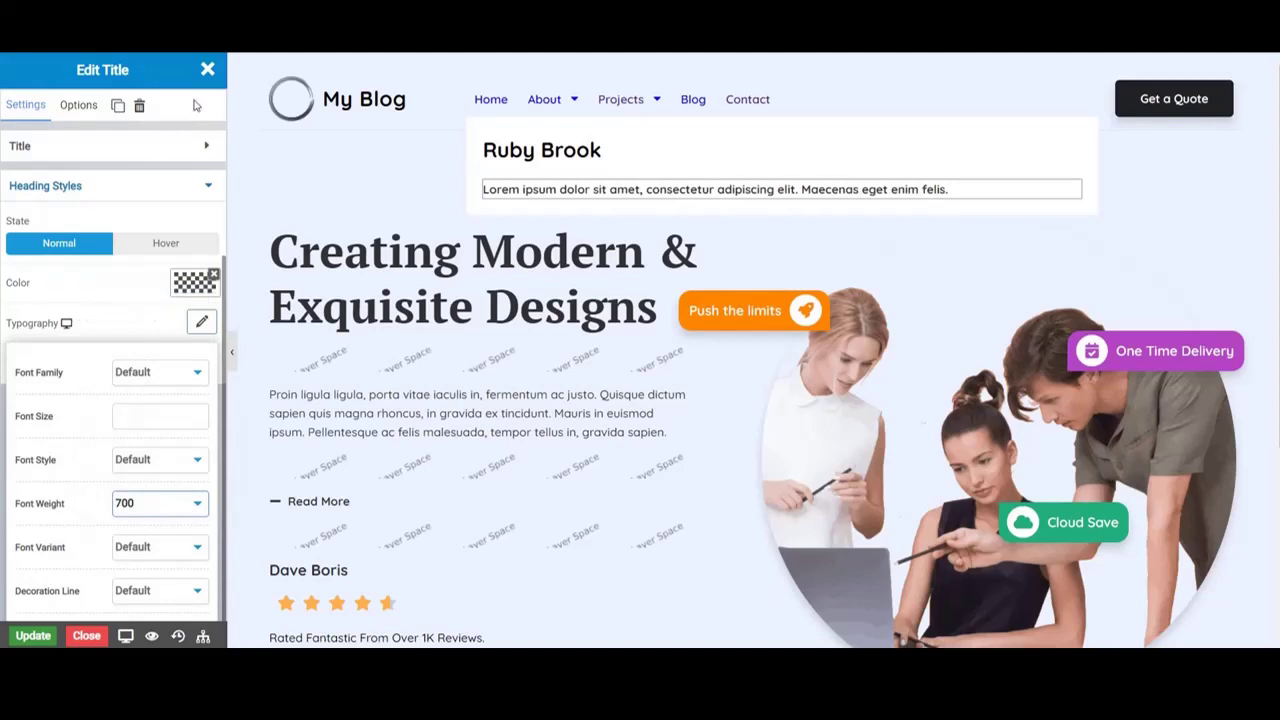
left_click(207, 72)
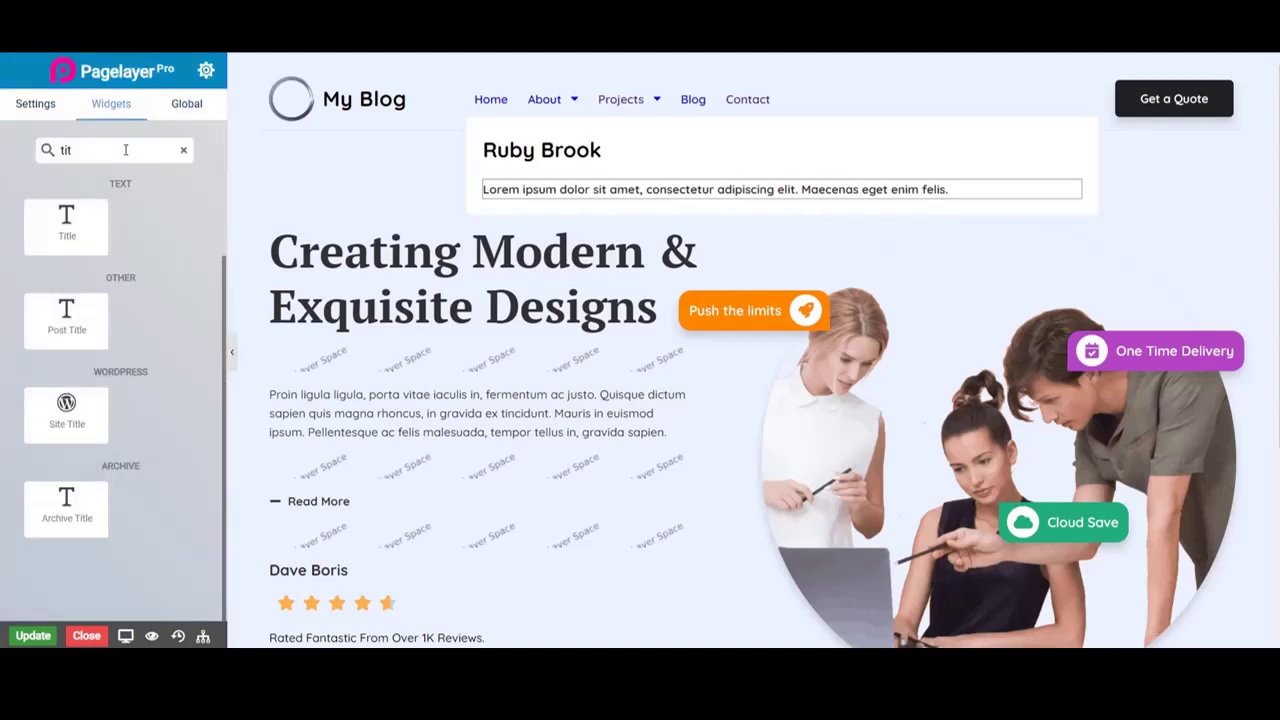
- Add a Progress Bars widget below the Lorem ipsum text
left_click_drag(109, 152, 36, 155)
type("p")
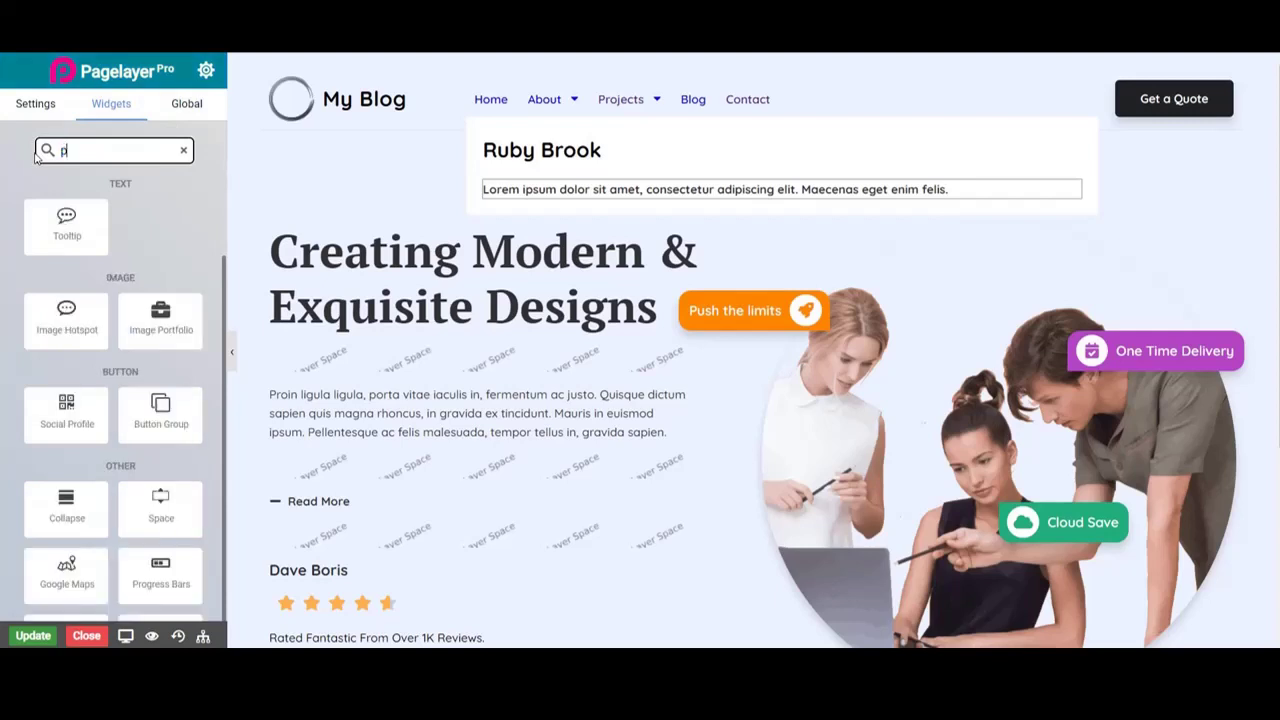
type("ro")
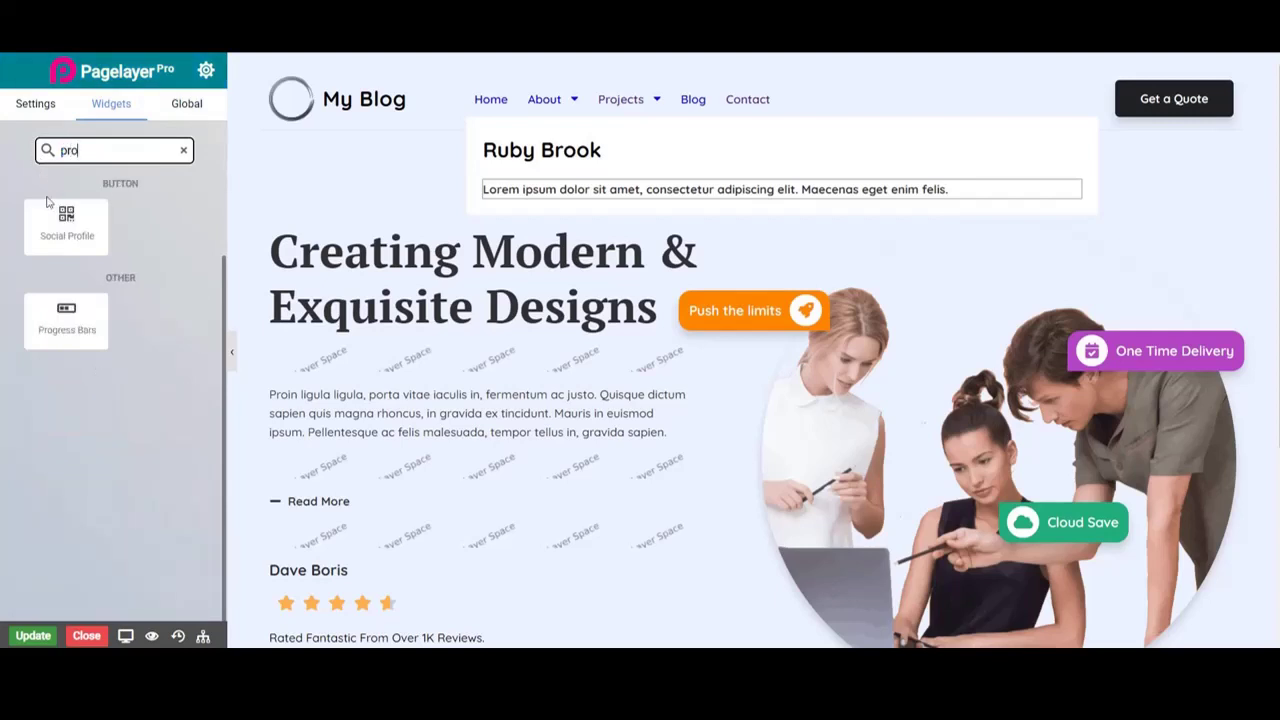
left_click_drag(66, 314, 507, 203)
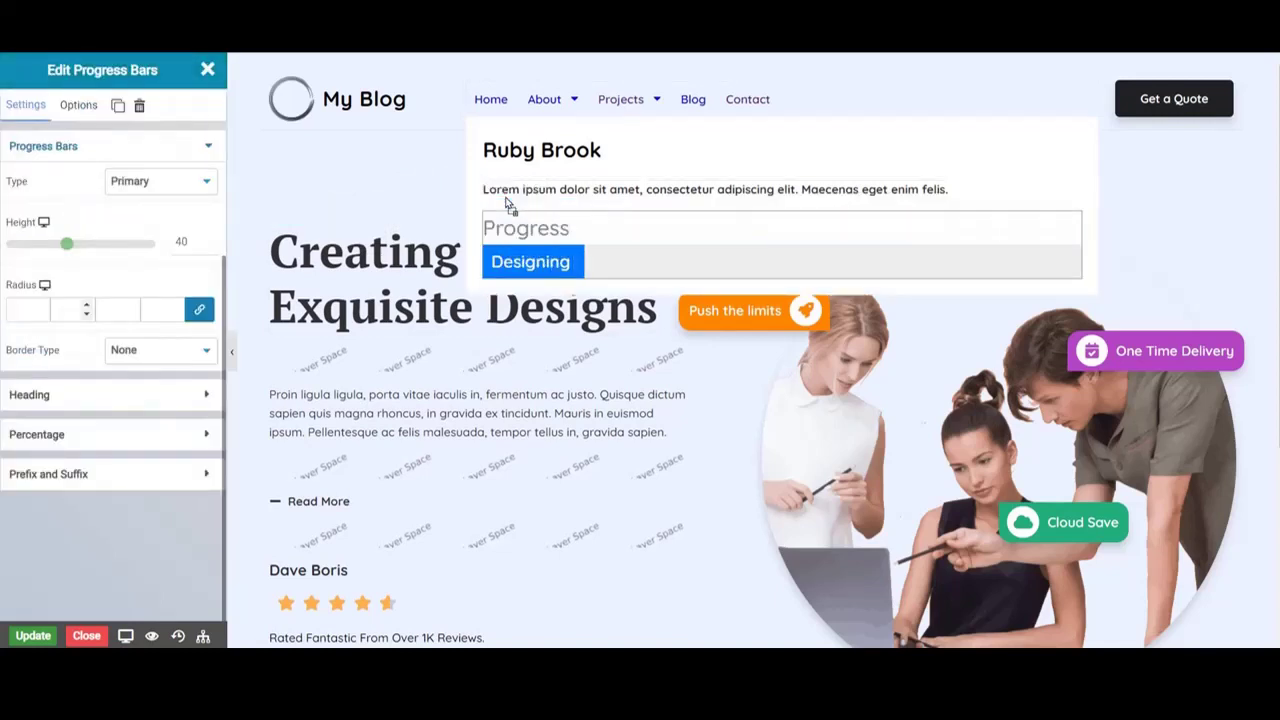
- Set the progress bar Type to Custom with fill colour ff8700ff
left_click(147, 183)
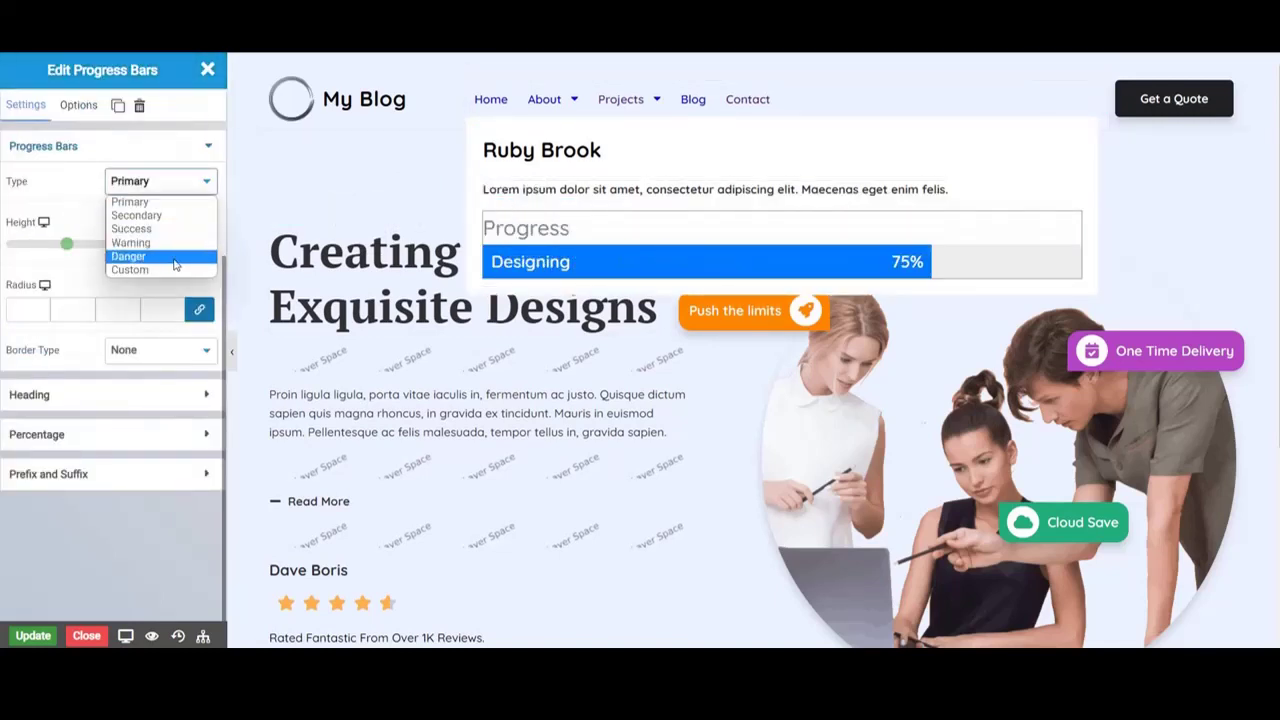
left_click(180, 267)
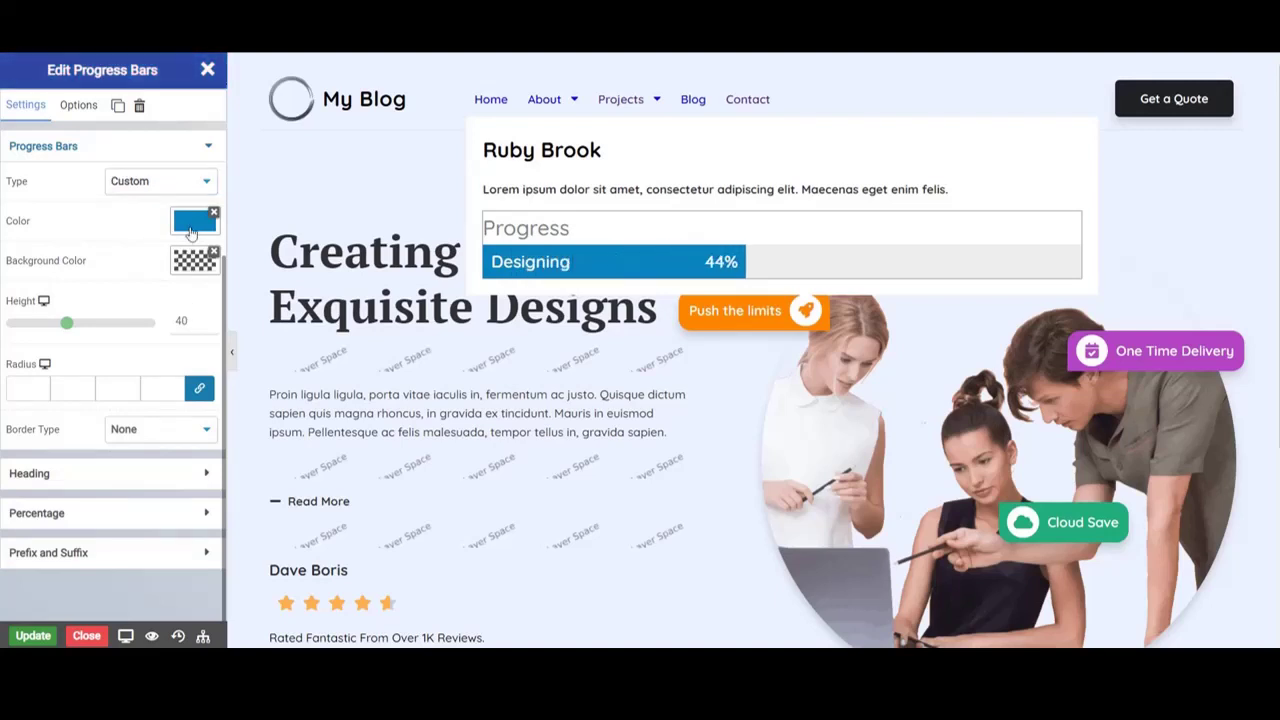
left_click(192, 224)
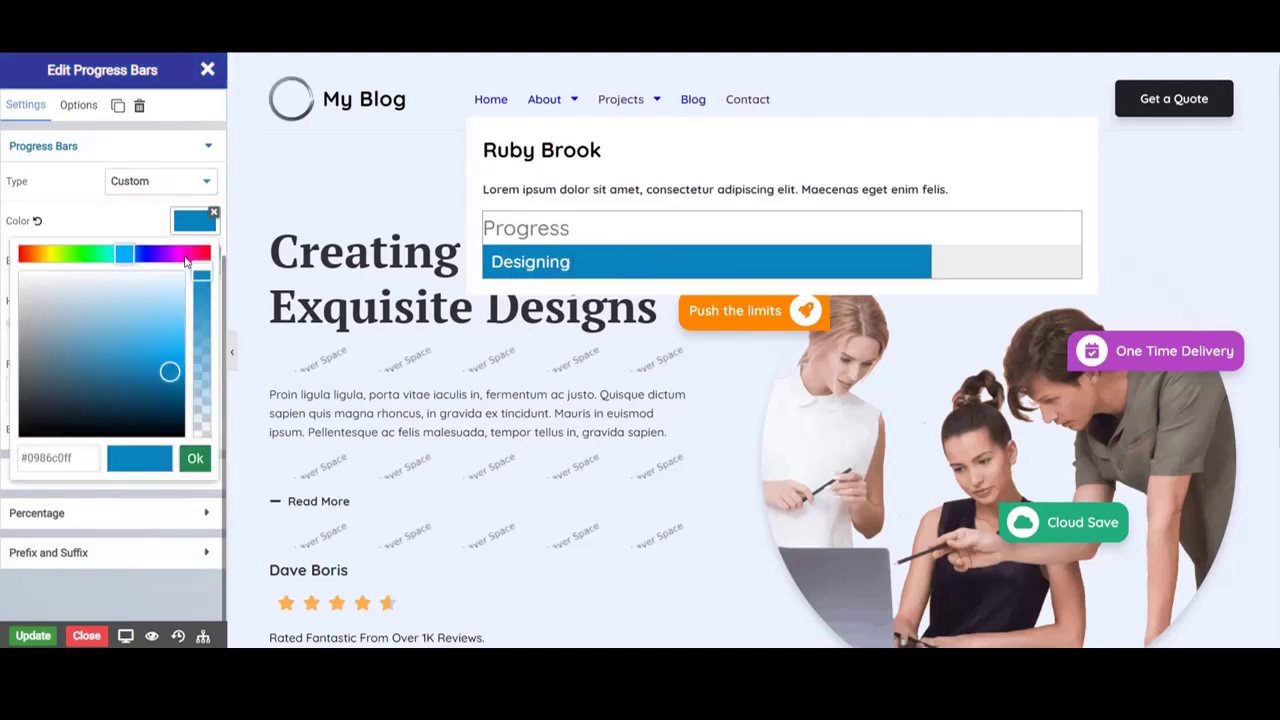
triple_click(88, 458)
type("ff8700ff")
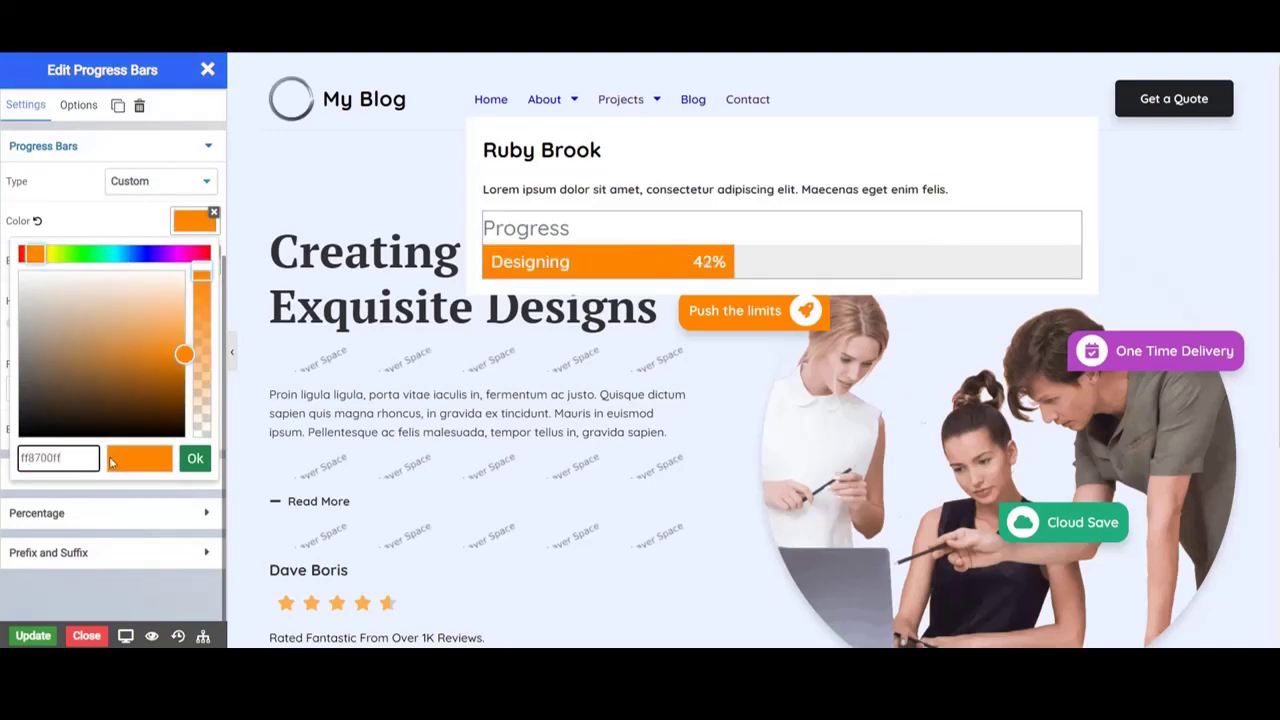
left_click(195, 459)
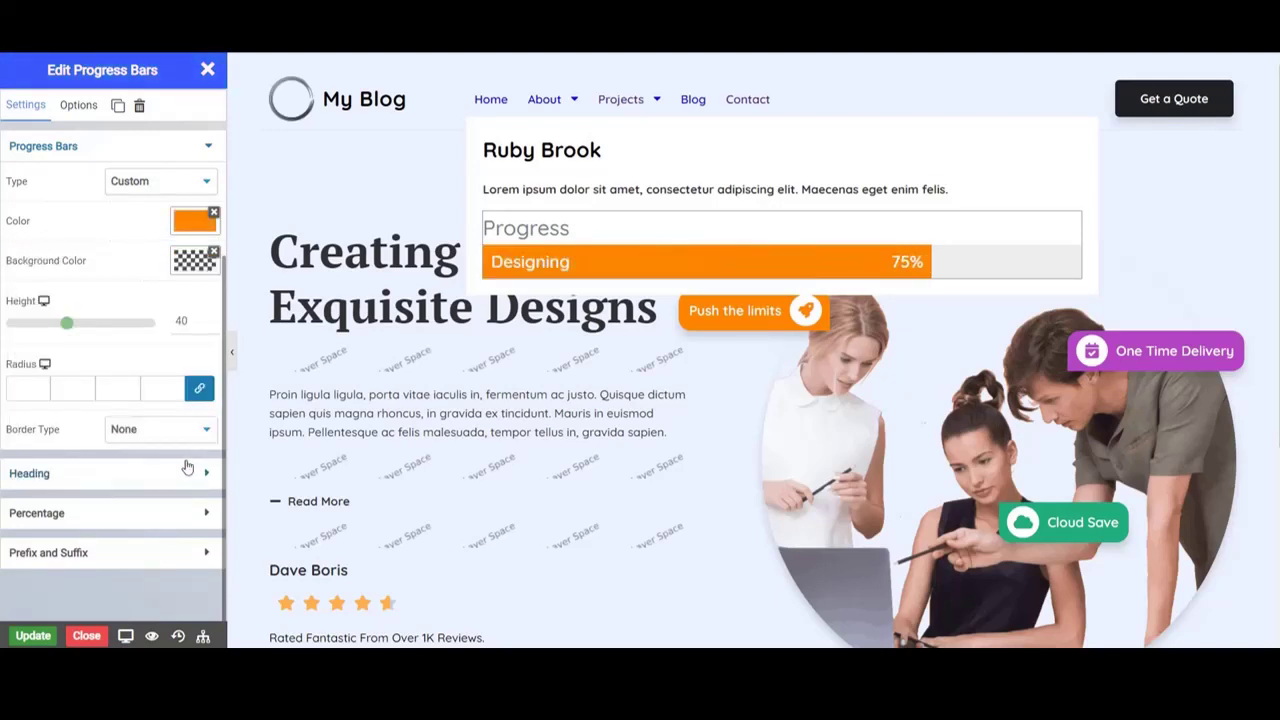
- Set the bar's Height to 10 and Radius to 10
double_click(181, 321)
type("10")
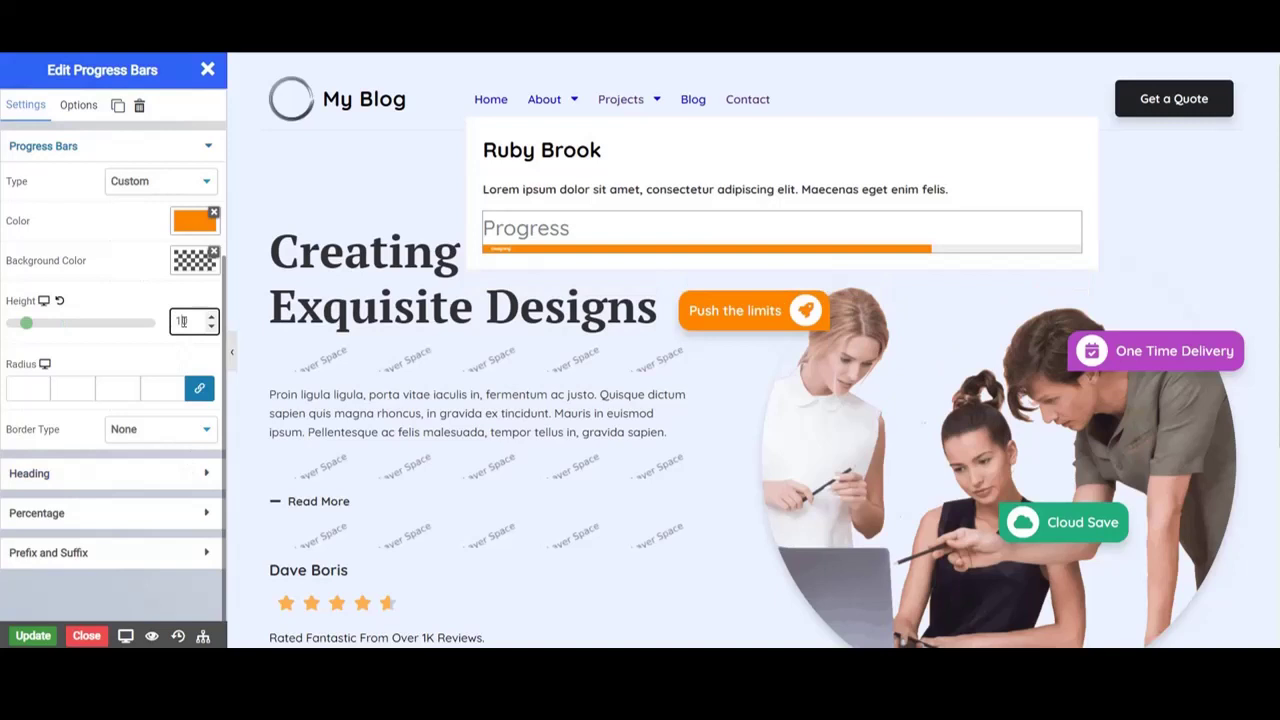
left_click(37, 390)
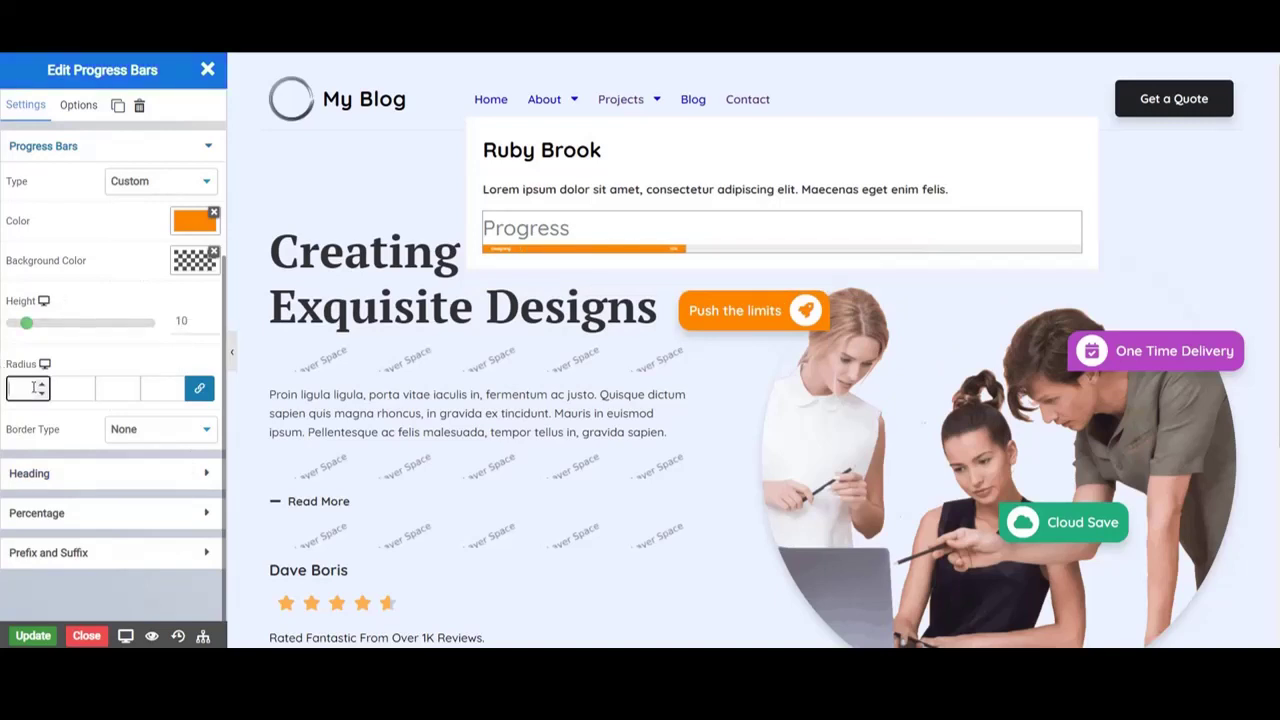
type("10")
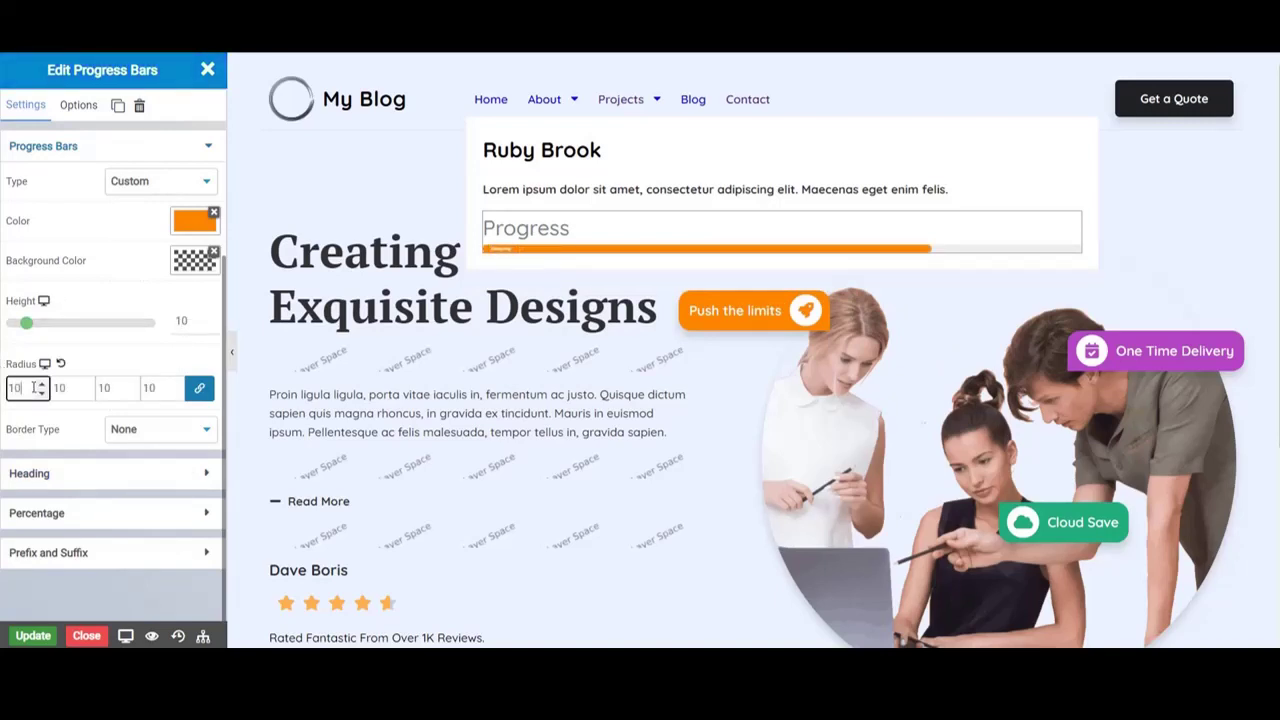
- Retitle the bar HTML with title colour 000
left_click(89, 474)
left_click_drag(72, 245, 2, 244)
type("HTML")
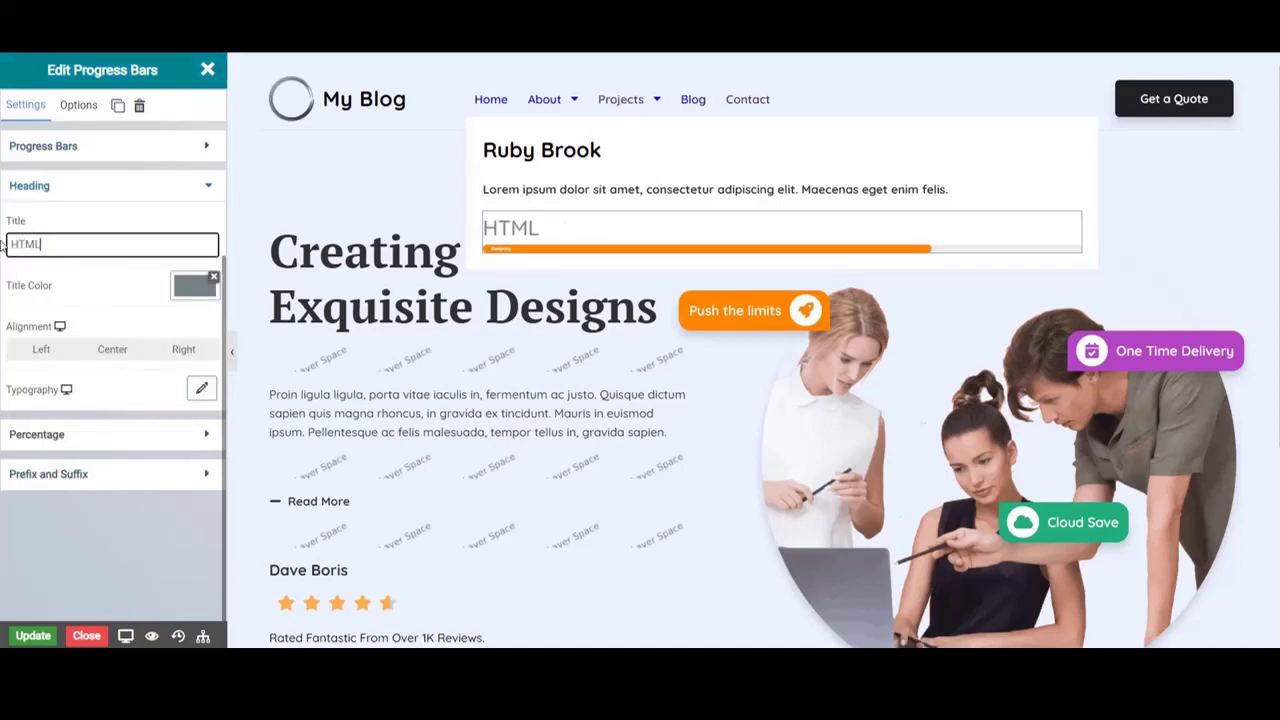
left_click(182, 292)
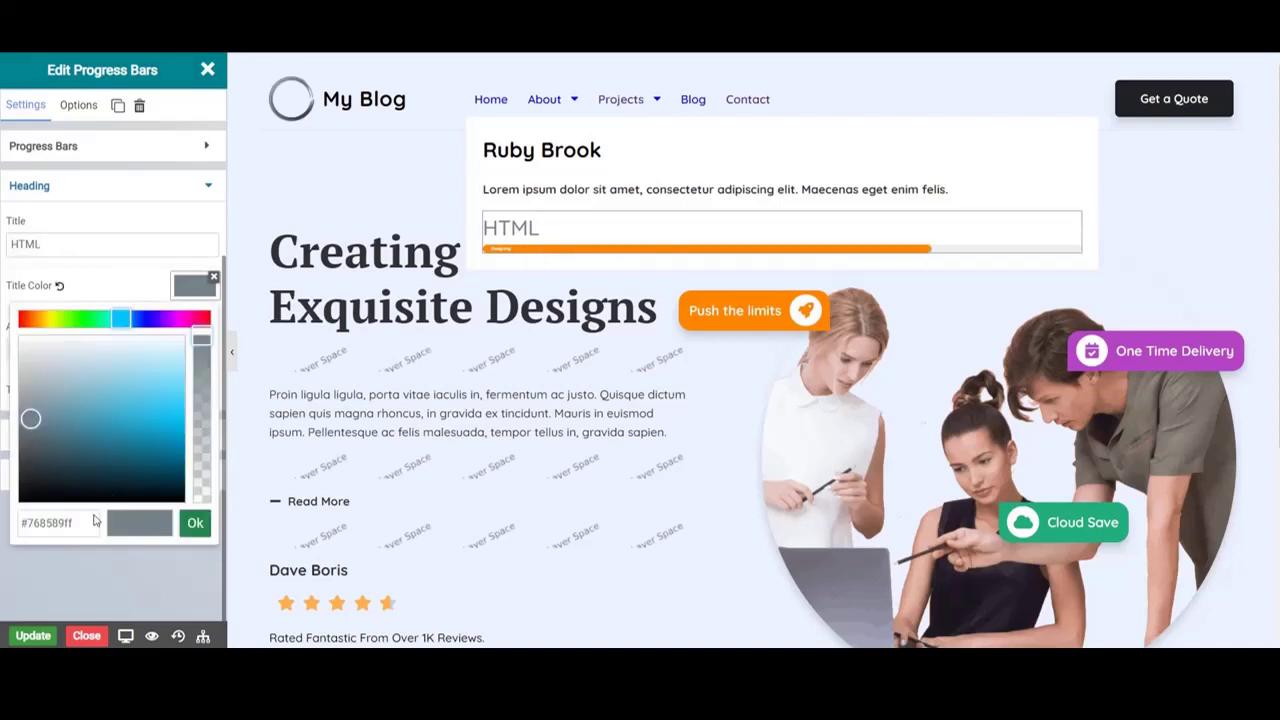
left_click_drag(88, 530, 18, 530)
type("000")
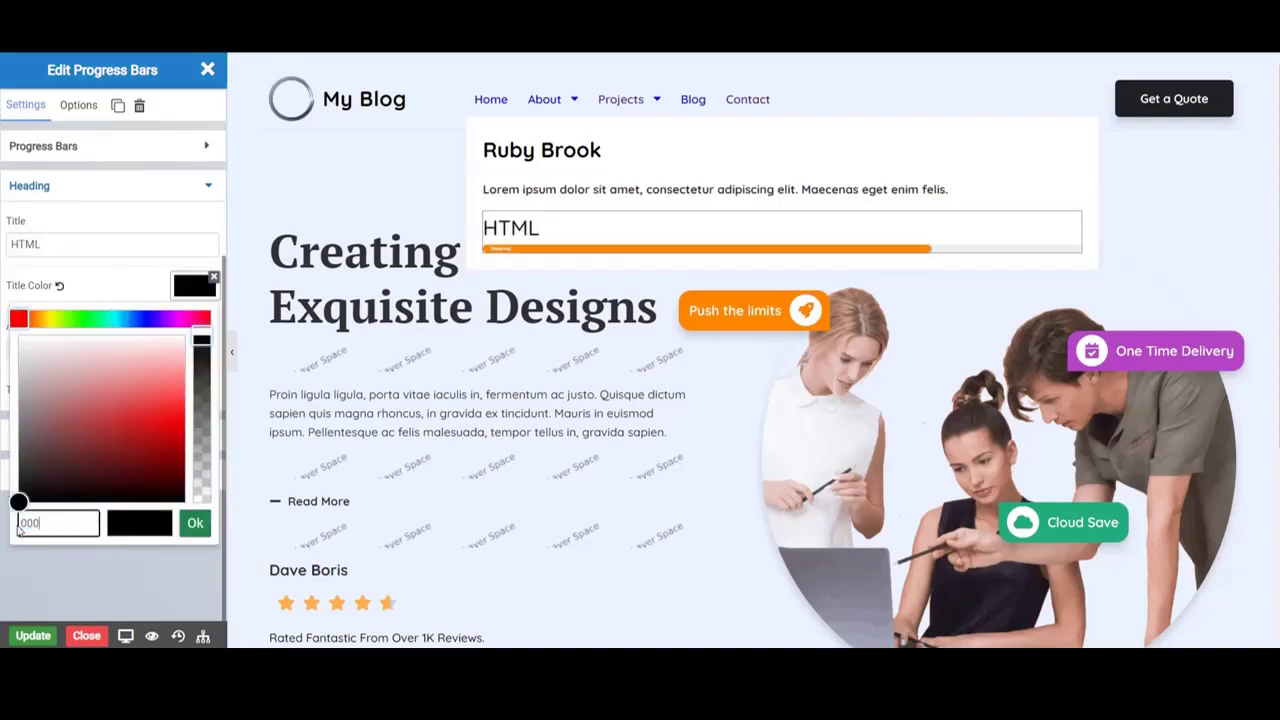
left_click(195, 523)
- Give the HTML title font size 15 and font weight 700
left_click(201, 391)
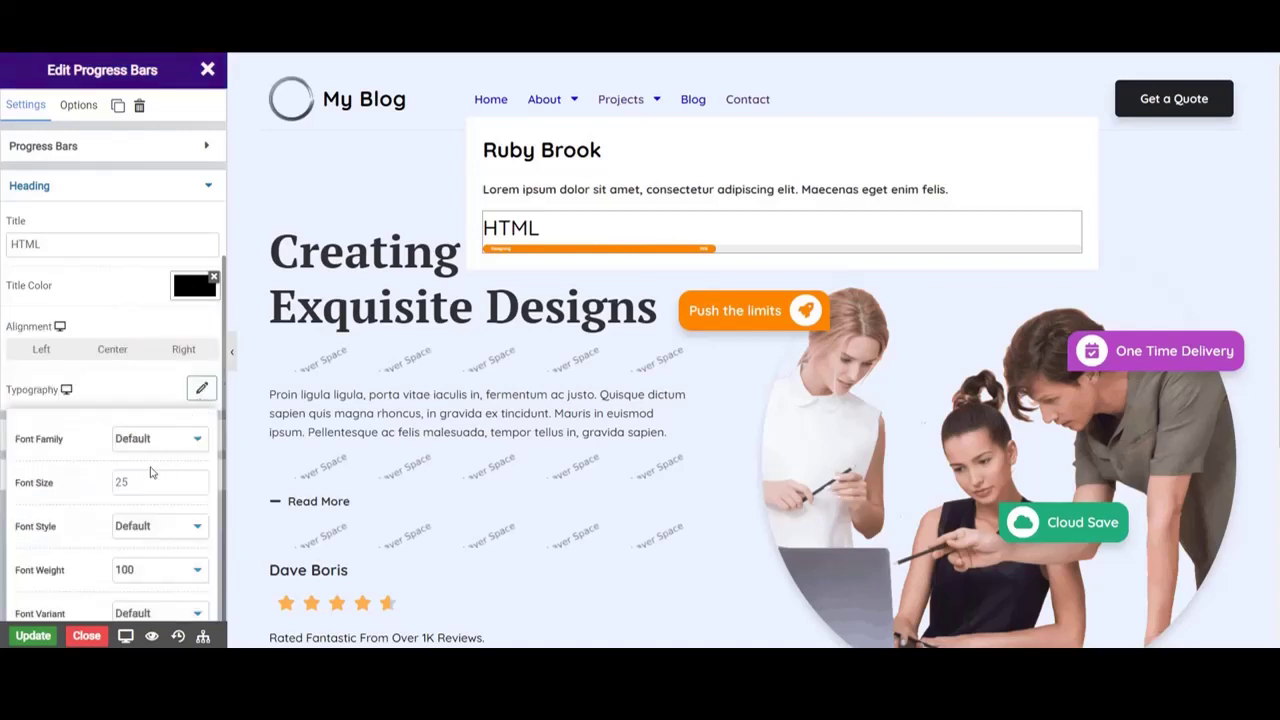
left_click(122, 483)
type("15")
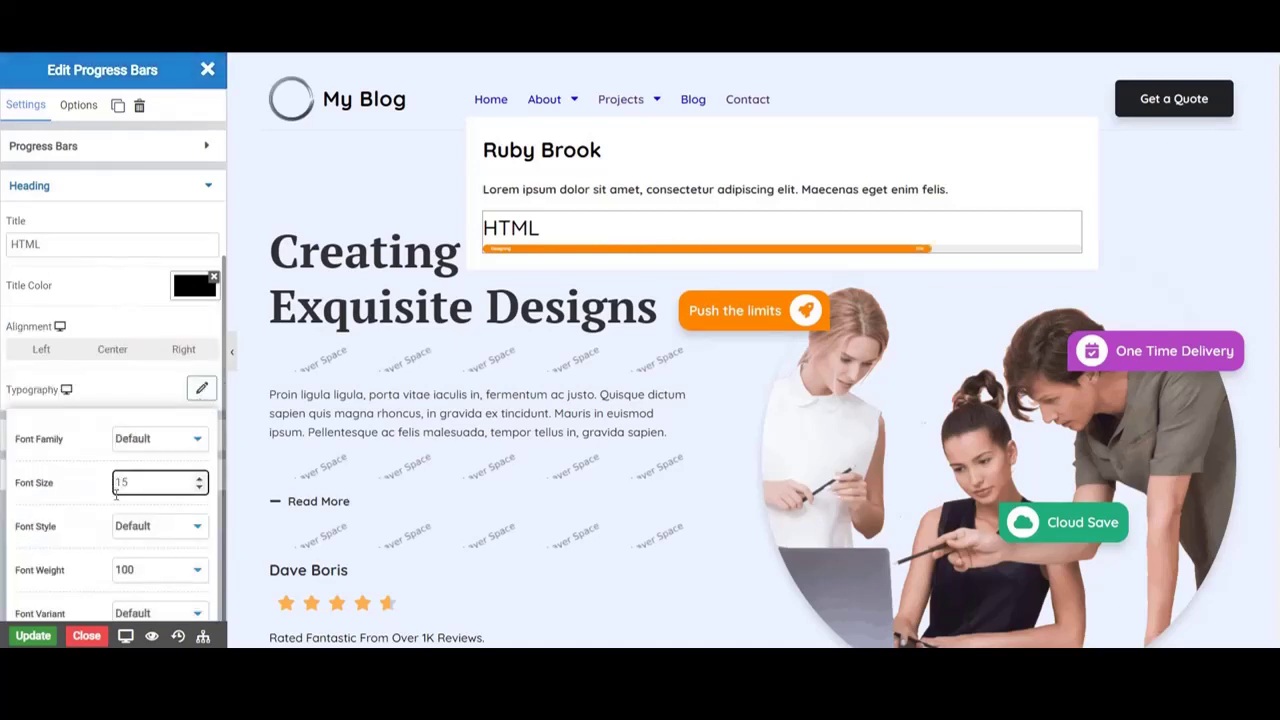
left_click(150, 569)
left_click(134, 463)
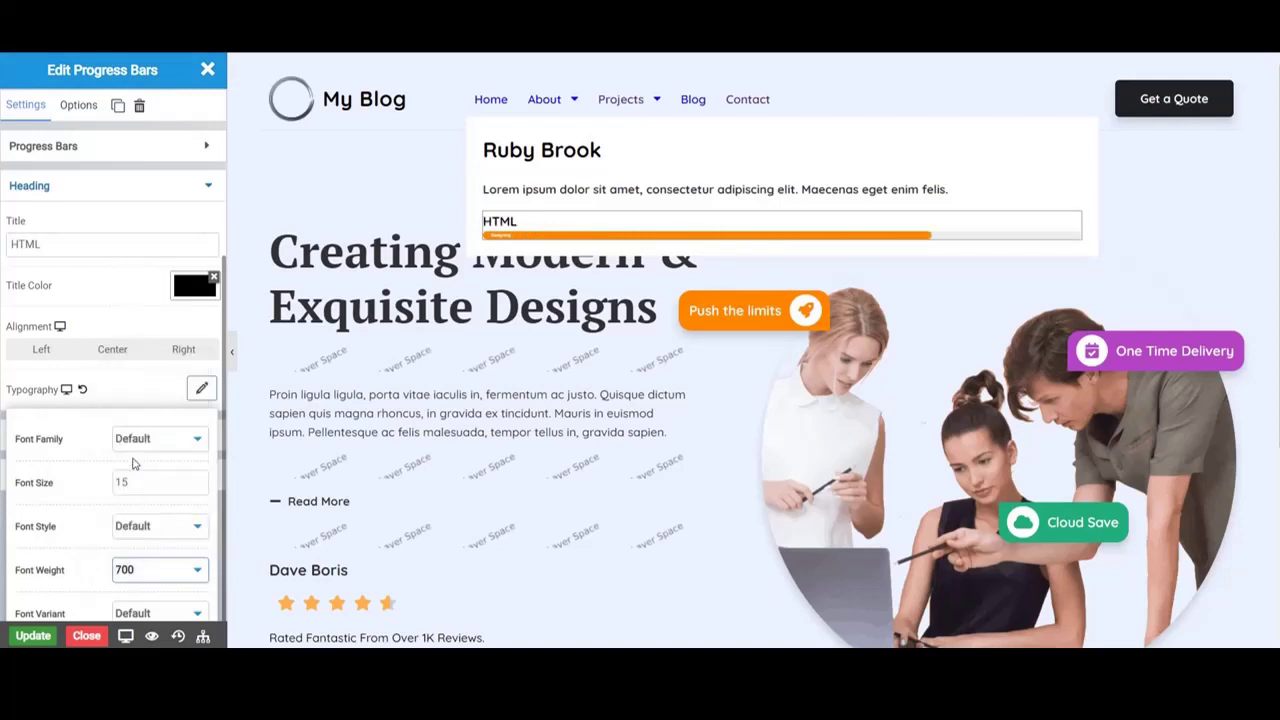
left_click(200, 390)
left_click(204, 442)
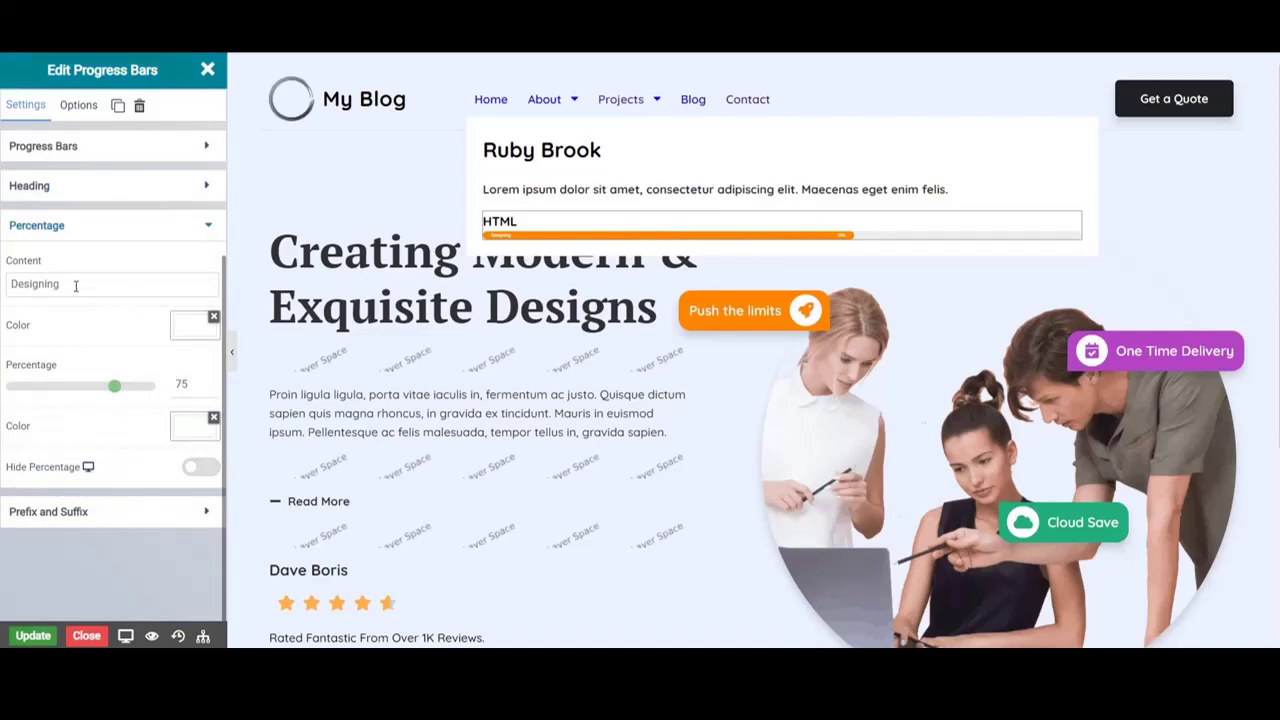
- Clear the Designing label, set Percentage to 85, and turn on Hide Percentage
left_click_drag(74, 284, 10, 284)
key("BackSpace")
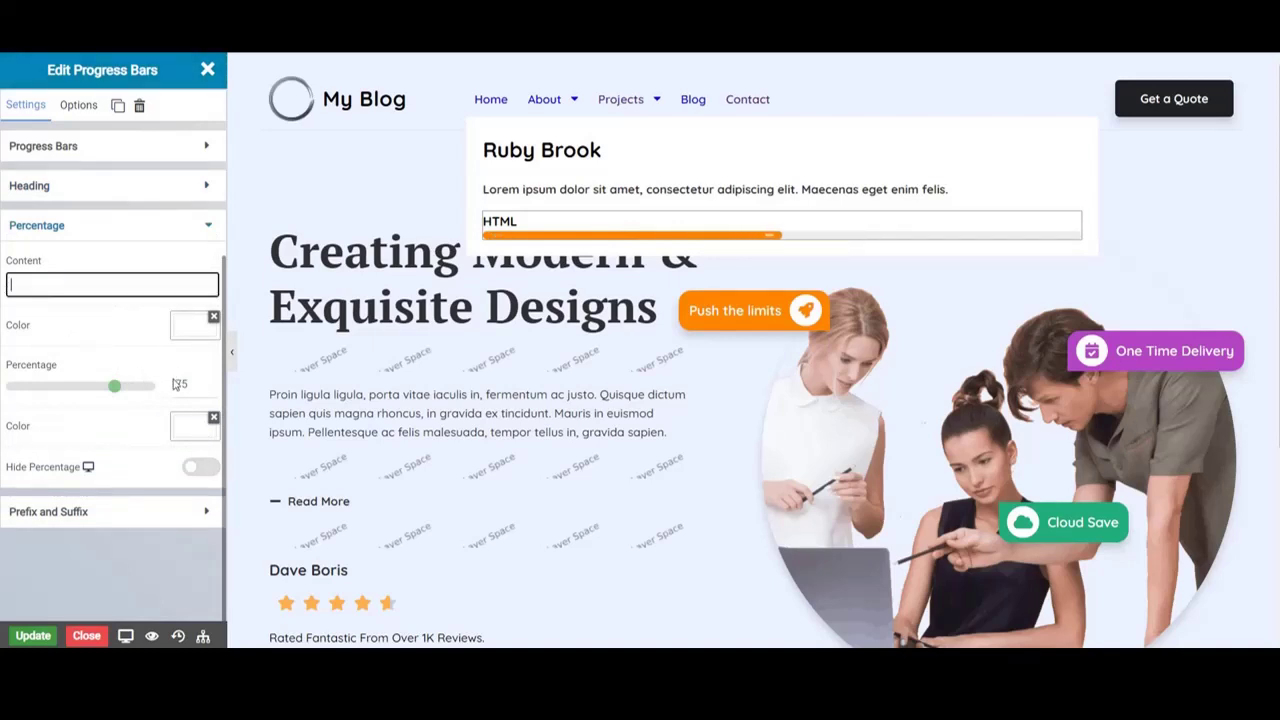
double_click(182, 385)
type("85")
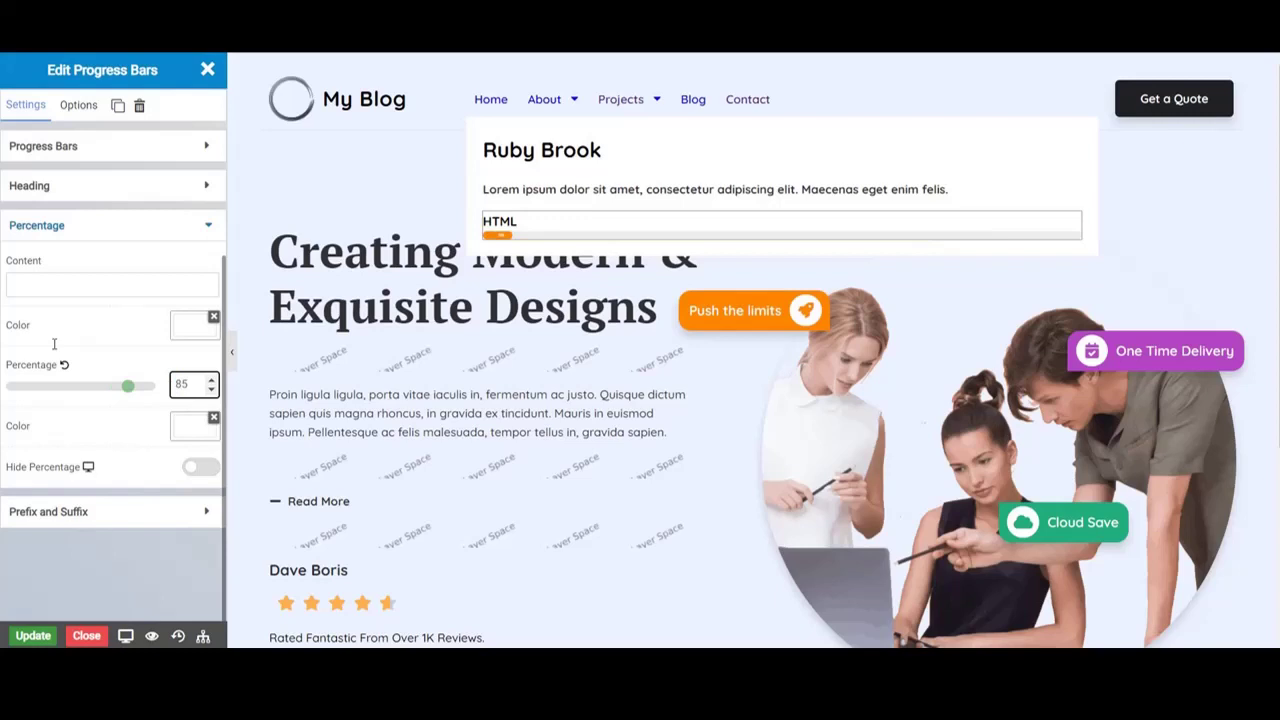
left_click(200, 468)
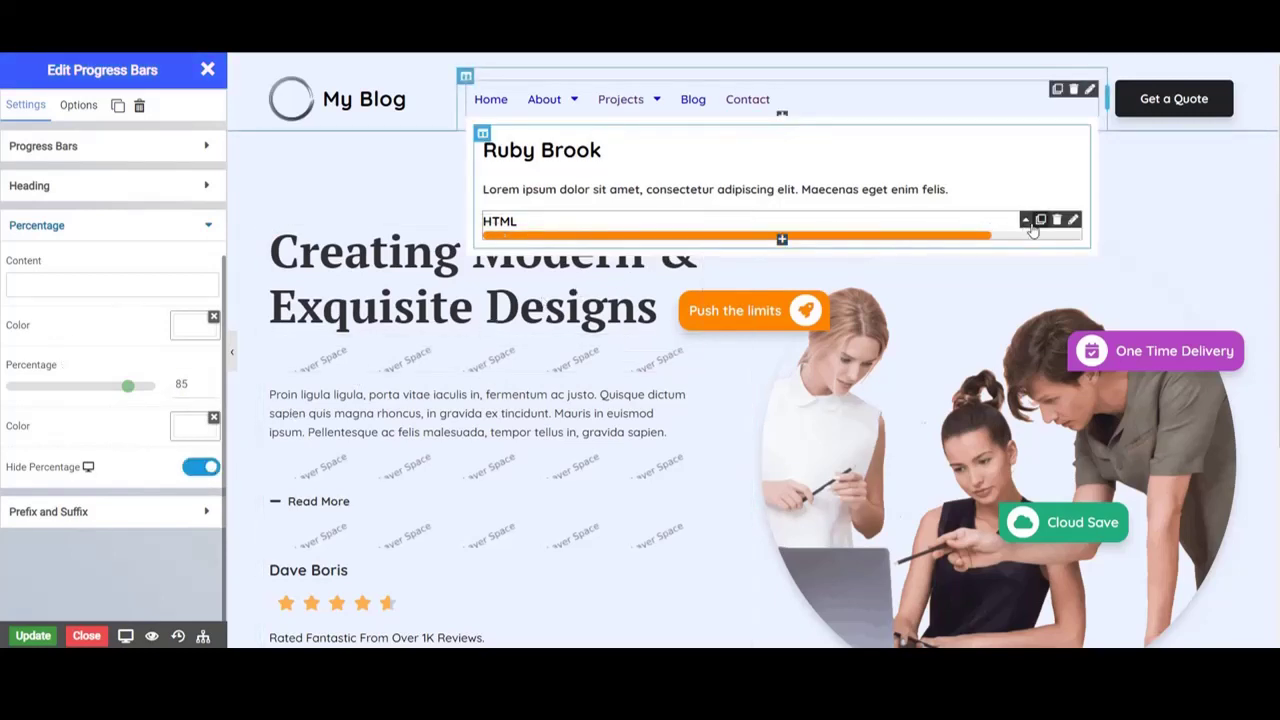
- Duplicate the HTML progress bar twice to make three identical bars
left_click(1040, 222)
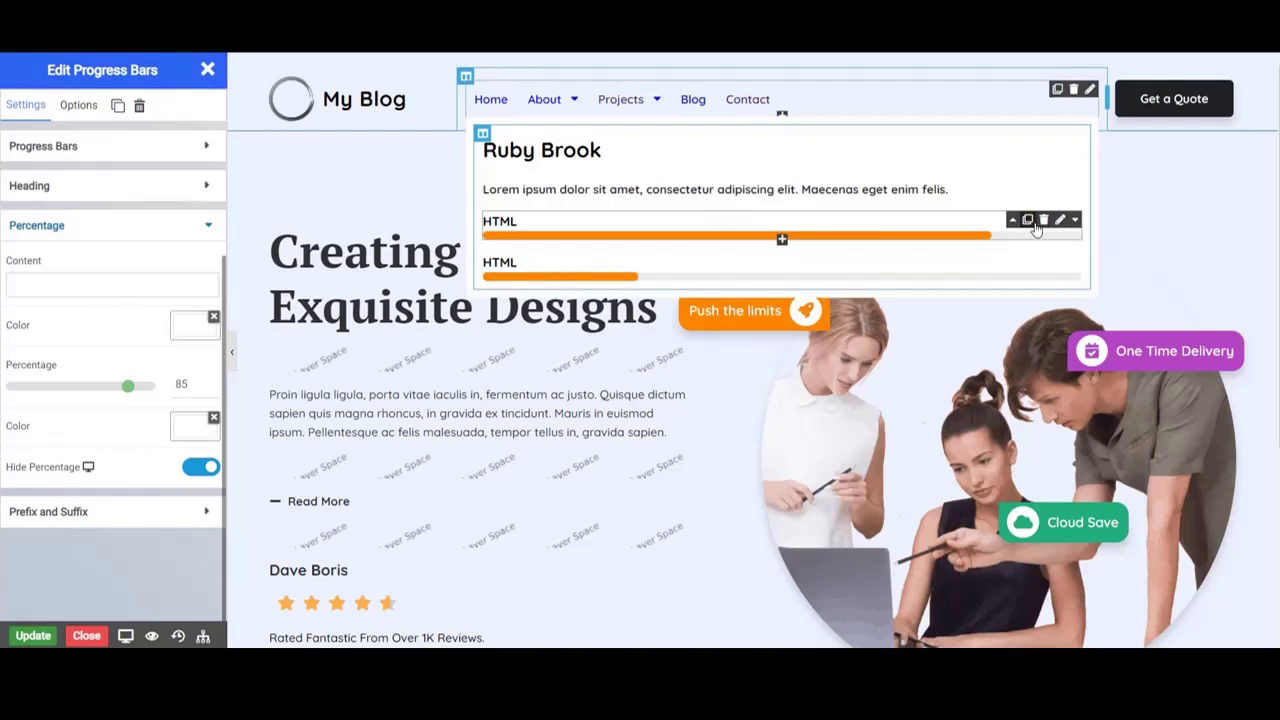
left_click(1029, 224)
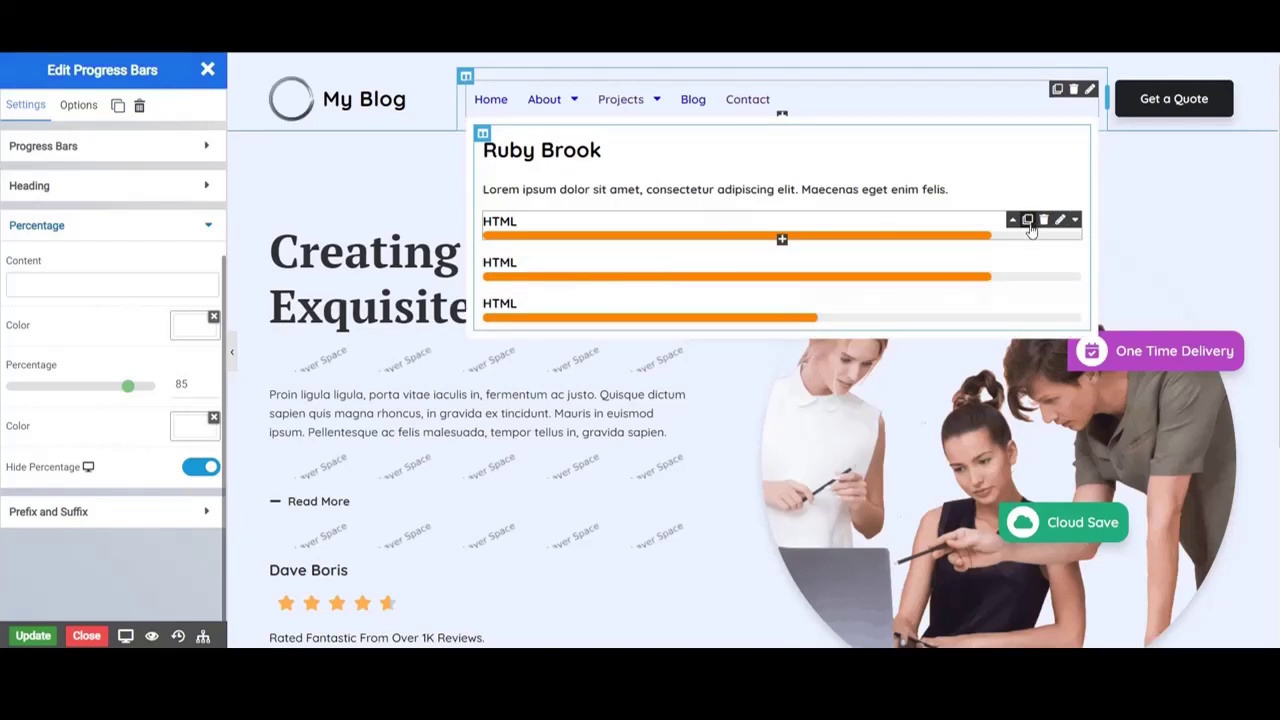
left_click(692, 282)
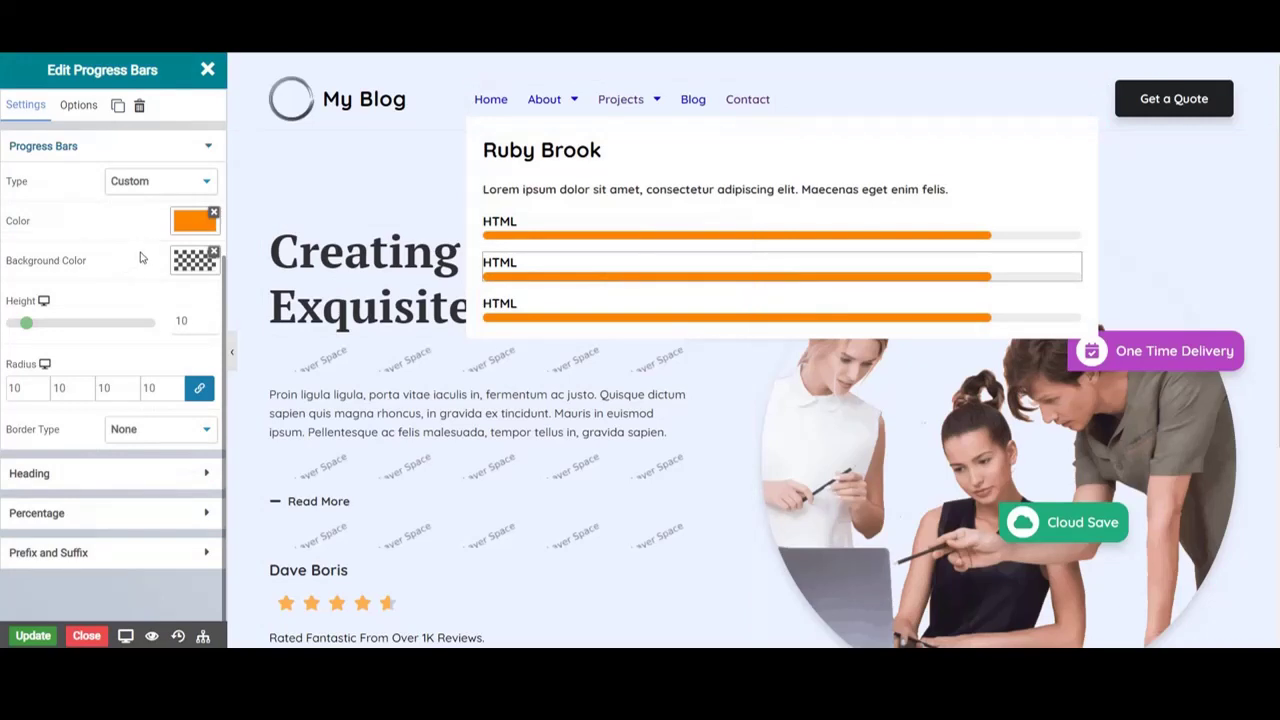
- Recolour the second bar 22b07dff green and retitle it CSS
left_click(190, 224)
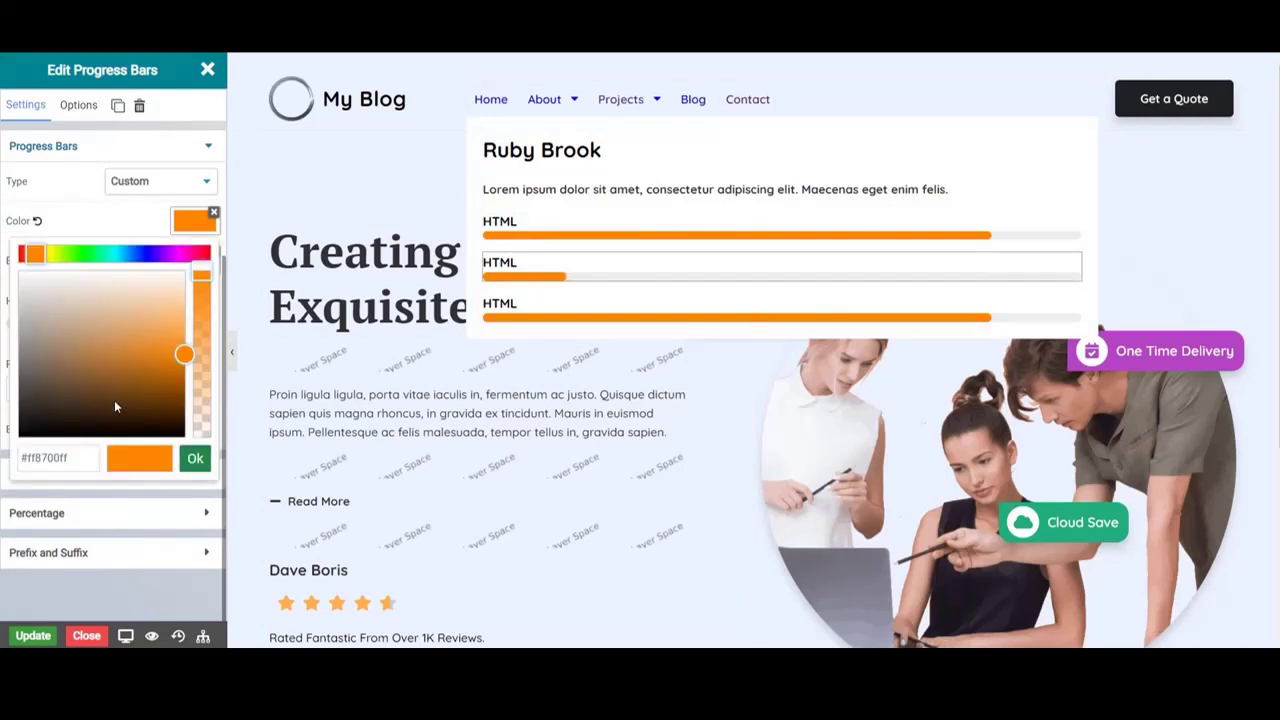
triple_click(90, 458)
type("22b07dff")
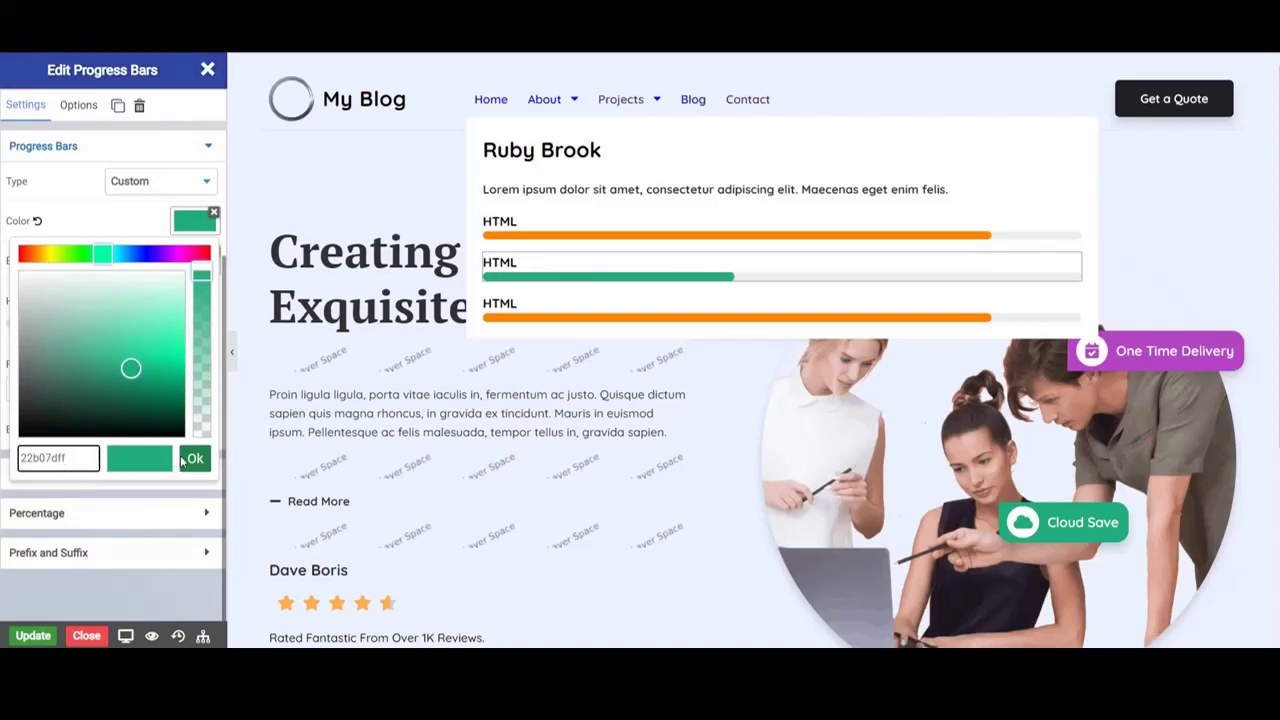
left_click(191, 458)
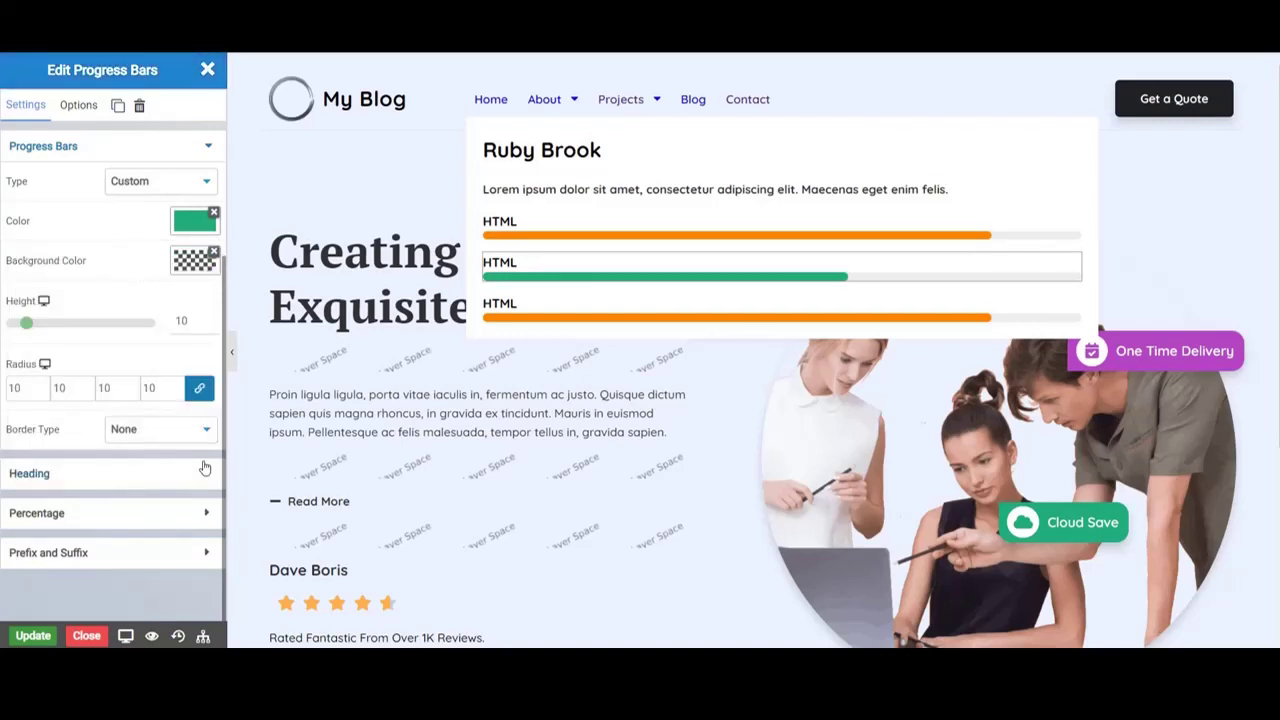
left_click(204, 468)
left_click(27, 244)
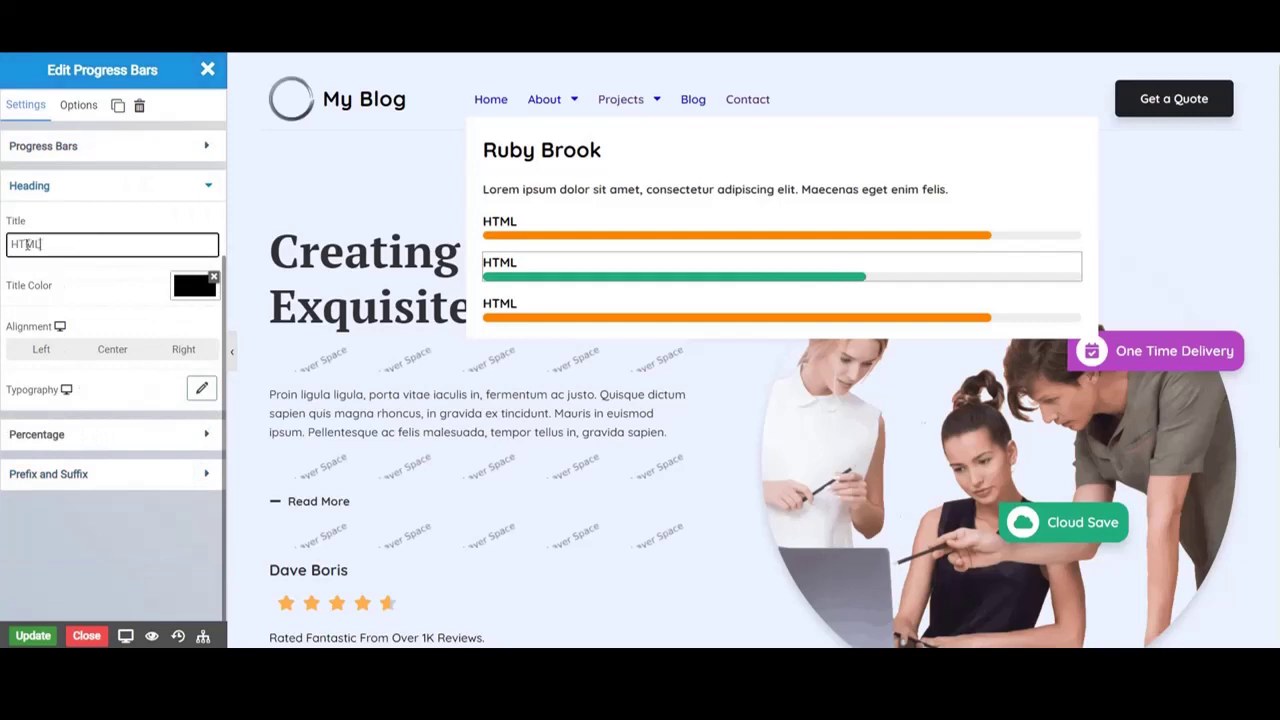
key("BackSpace")
key("BackSpace")
key("BackSpace")
key("BackSpace")
type("CSS")
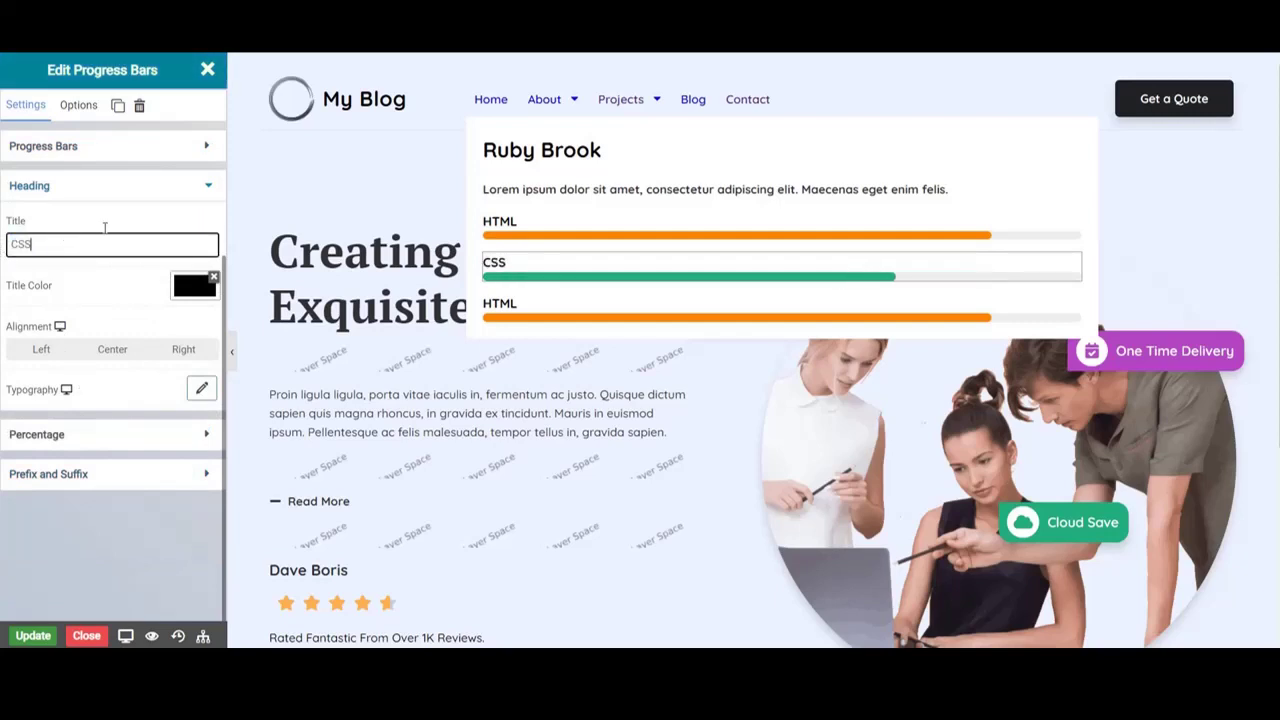
left_click(1005, 323)
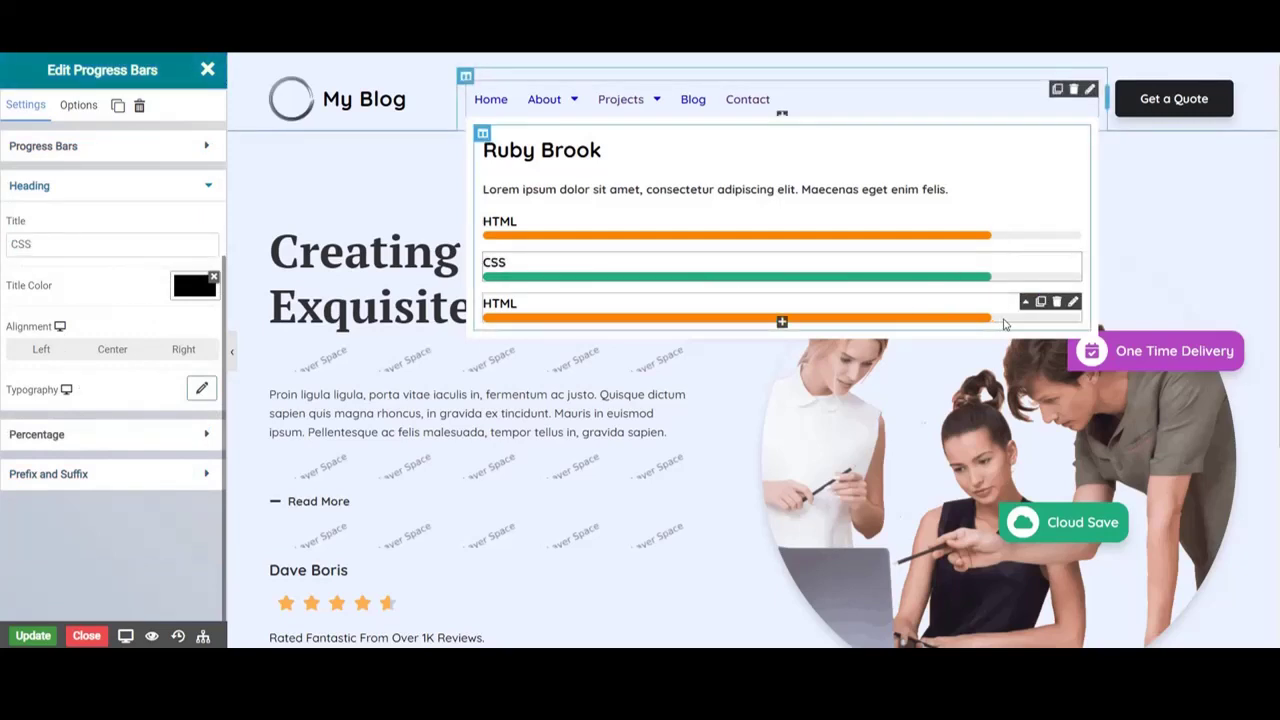
- Recolour the third bar b548c6ff purple and retitle it JS
left_click(1005, 323)
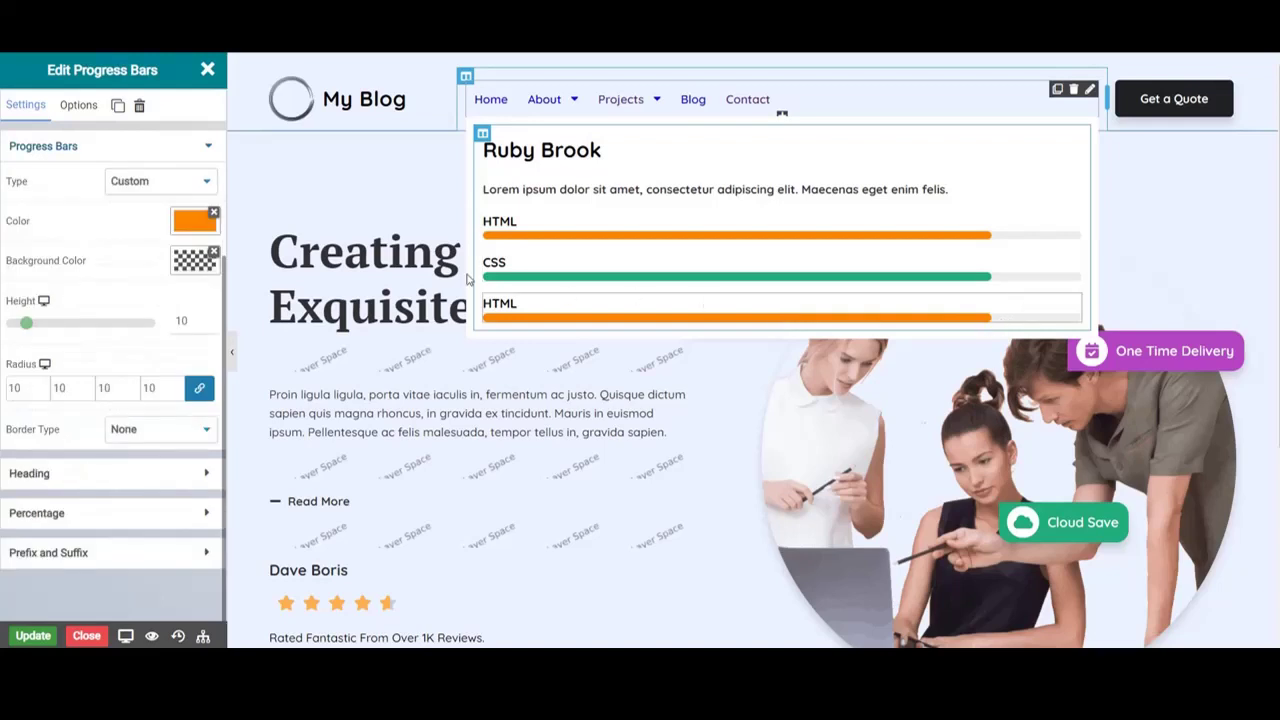
left_click(197, 229)
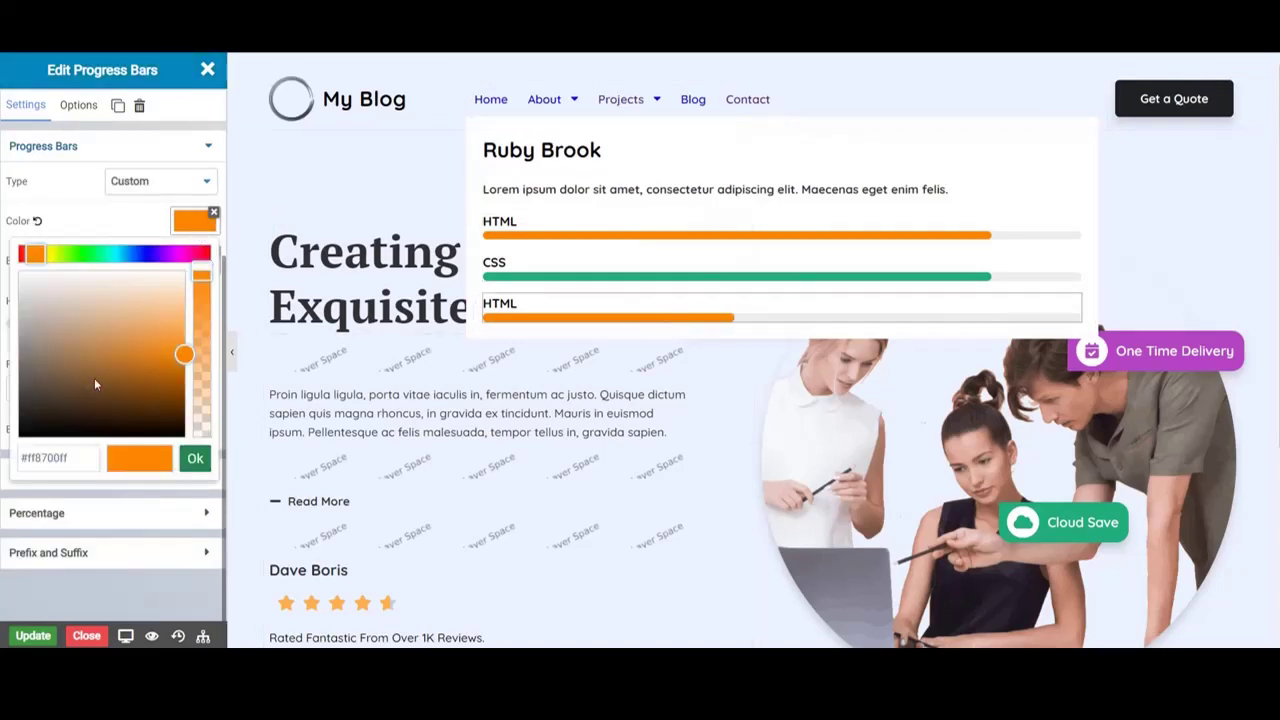
triple_click(97, 458)
type("b548c6ff")
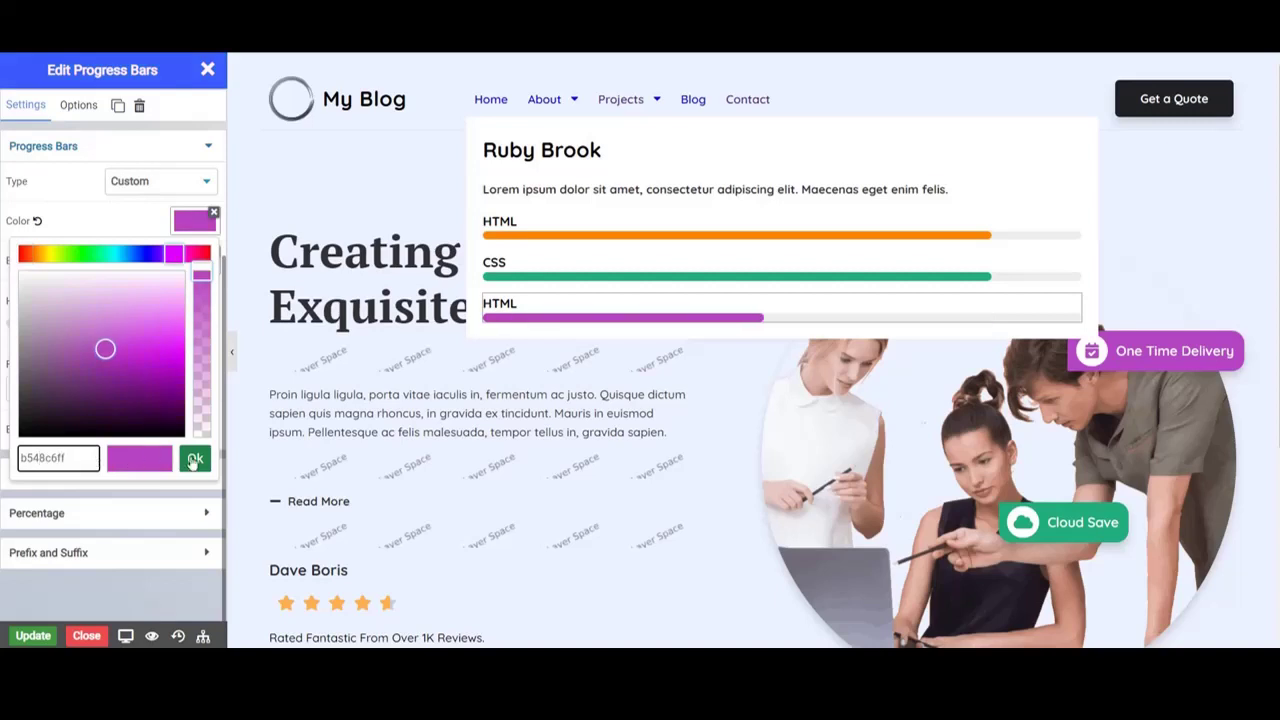
left_click(194, 460)
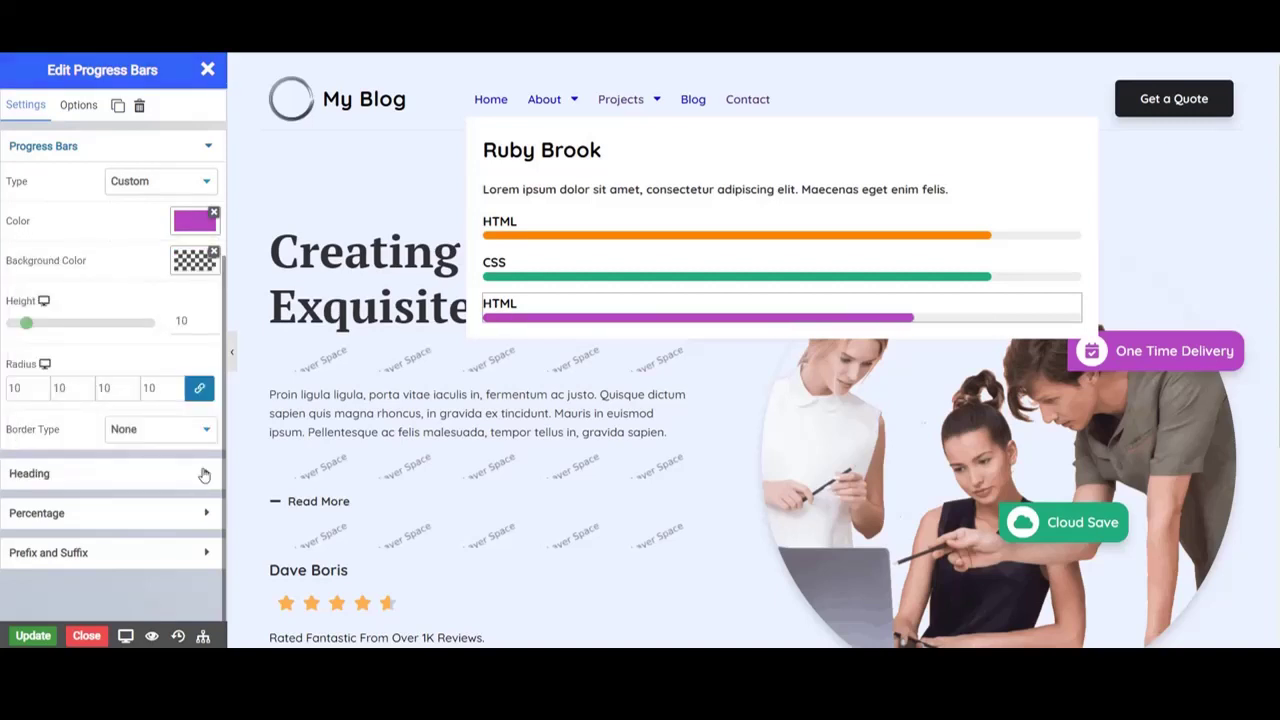
left_click(200, 472)
left_click(26, 248)
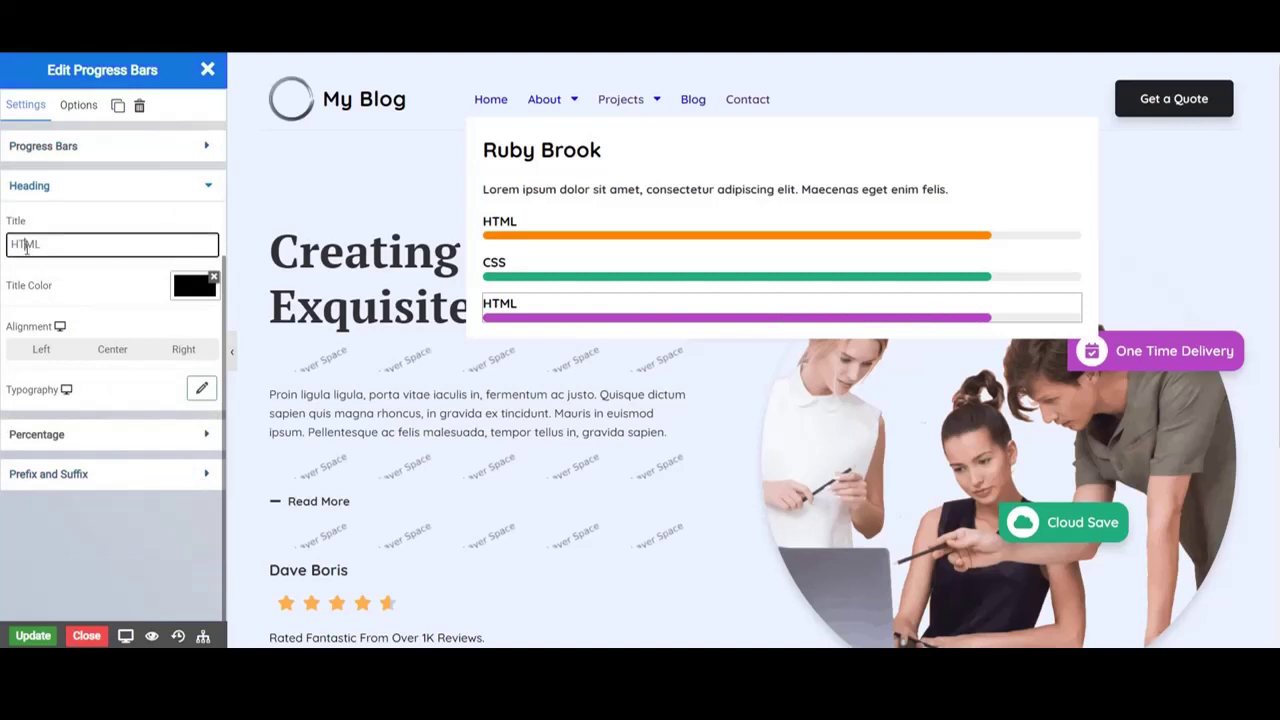
key("ctrl+a")
type("JS")
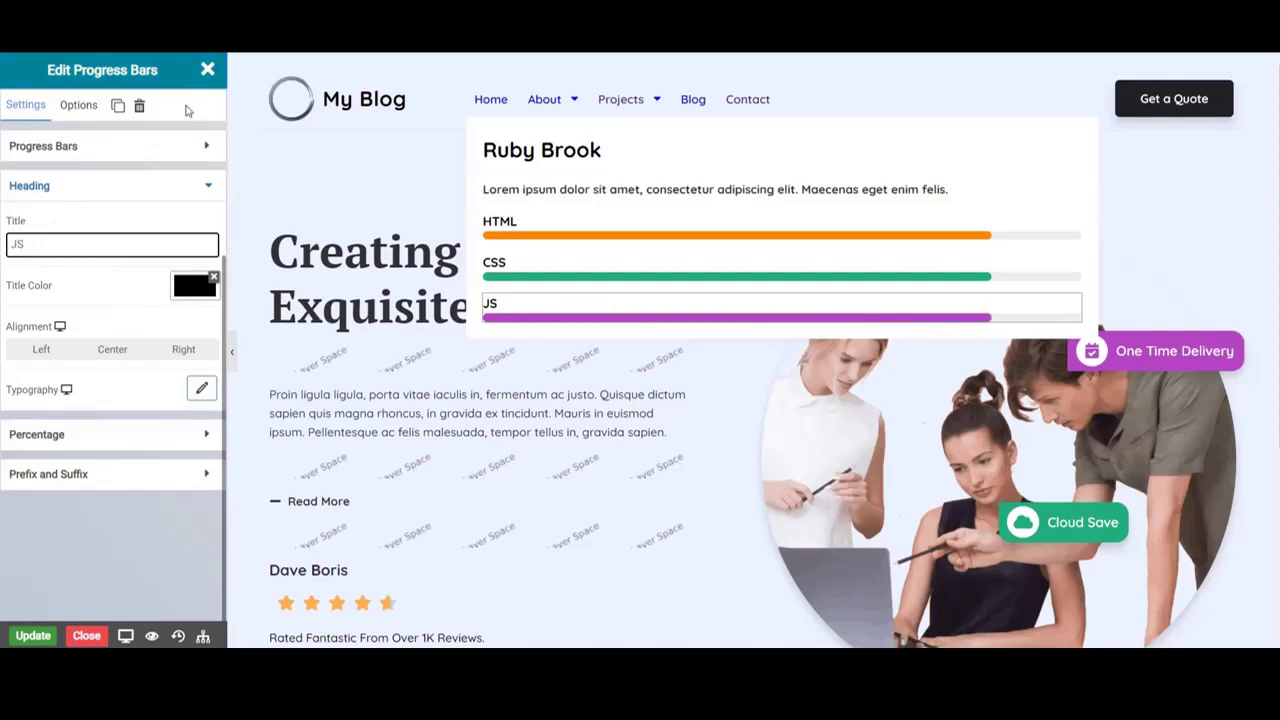
left_click(207, 69)
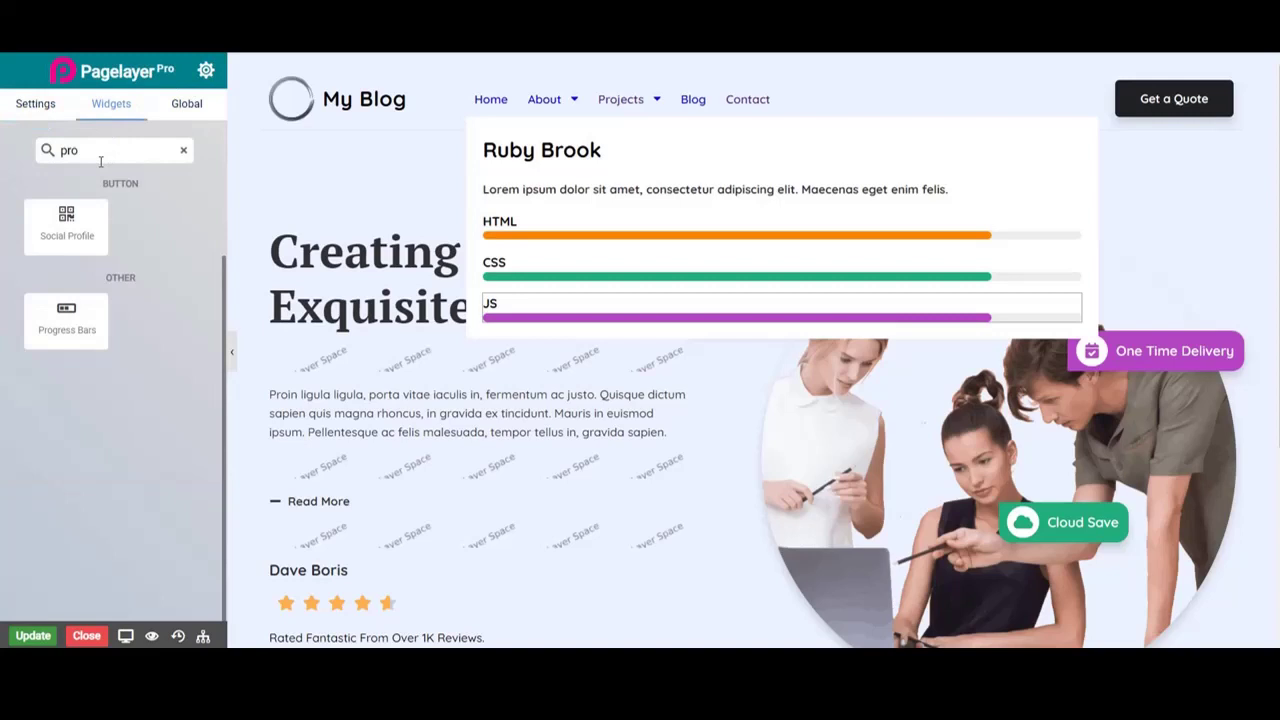
- Drag a Column widget beside the skills box and set its Column Width to 4
double_click(91, 155)
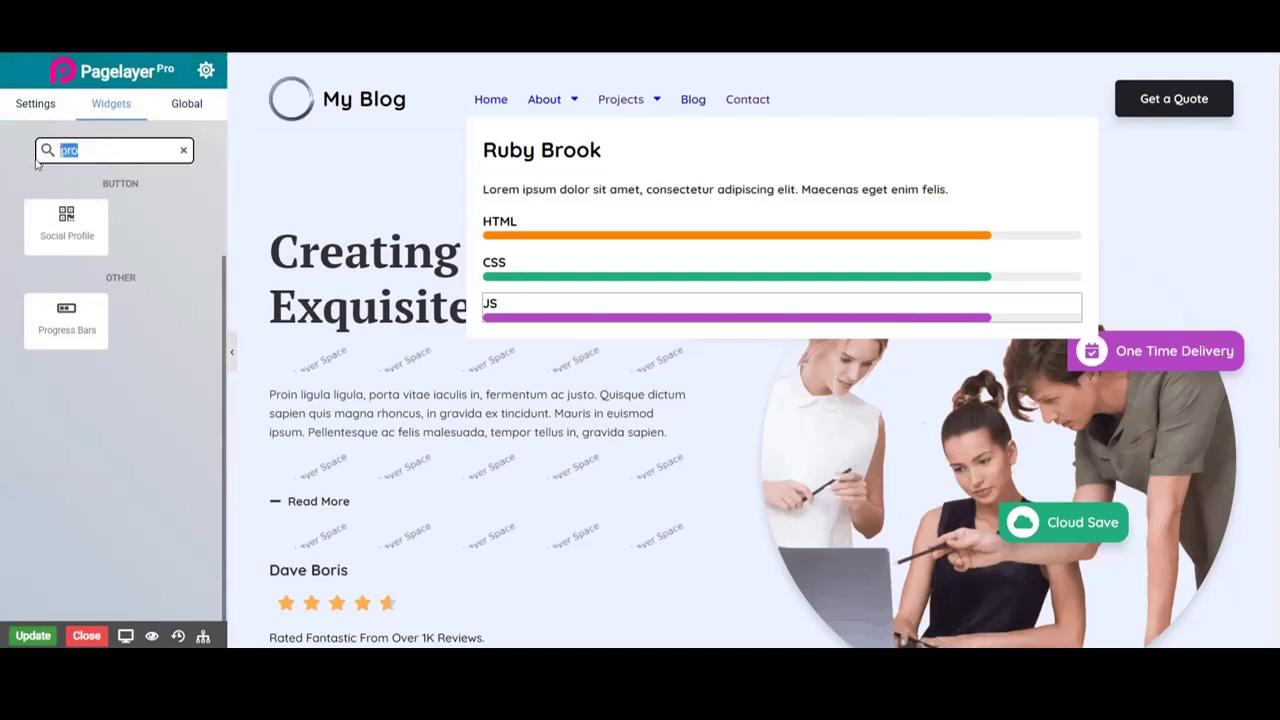
type("col")
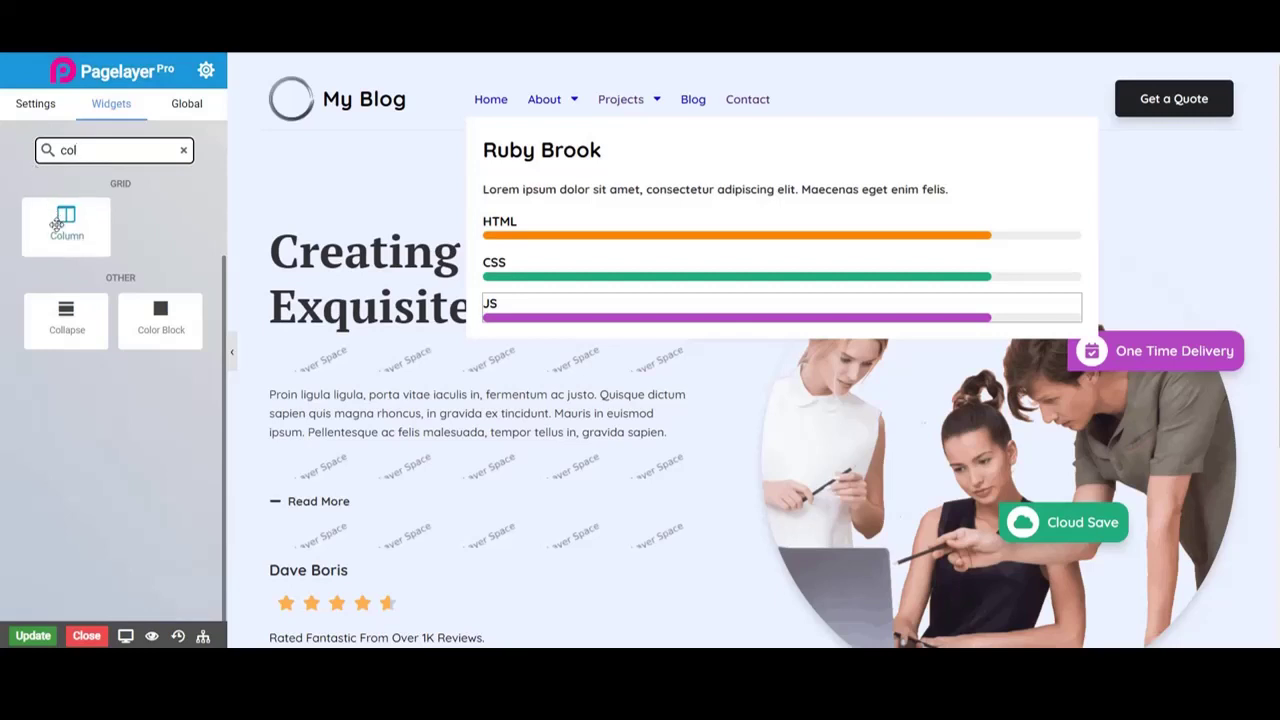
left_click_drag(57, 226, 1017, 233)
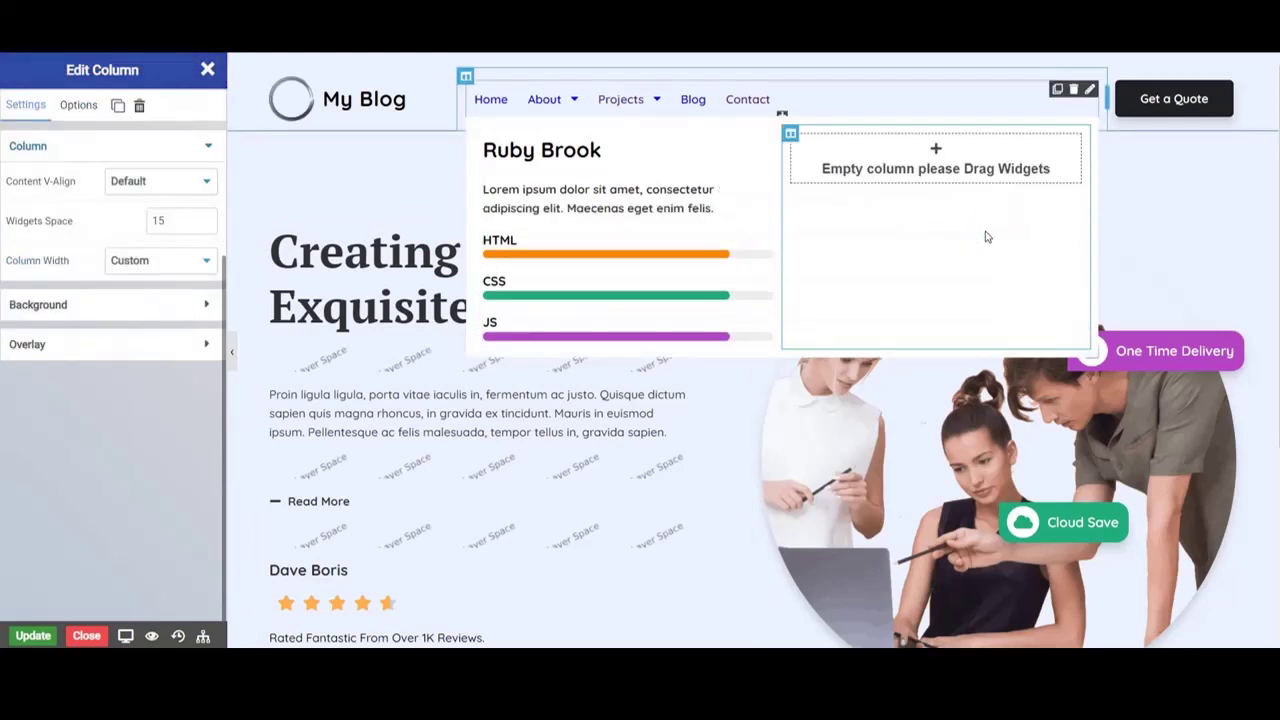
left_click(782, 150)
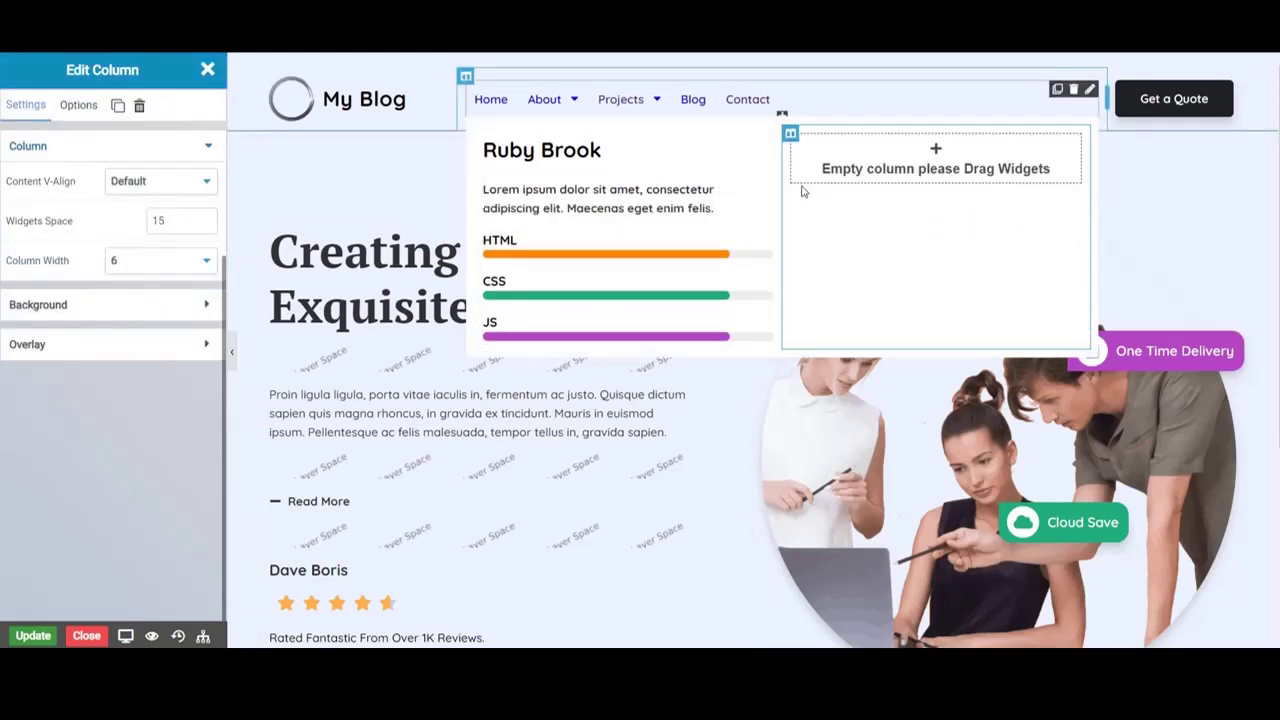
left_click(160, 260)
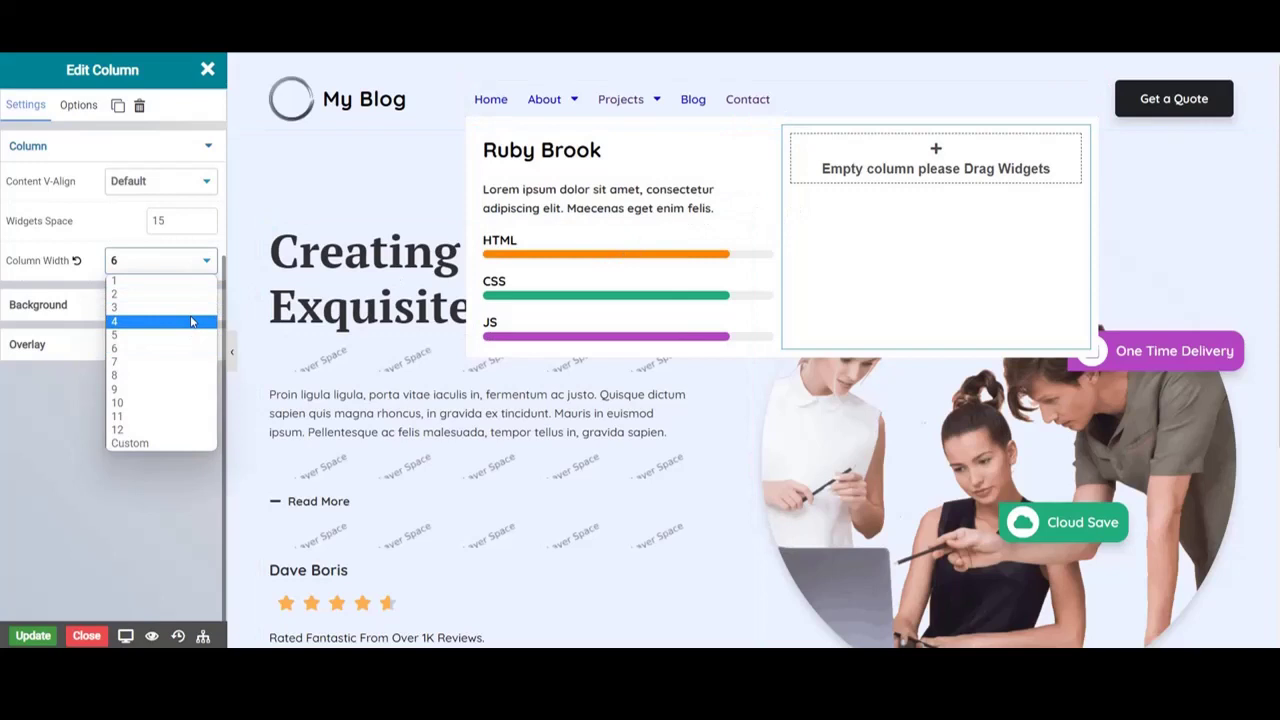
left_click(193, 315)
key("Up")
key("Up")
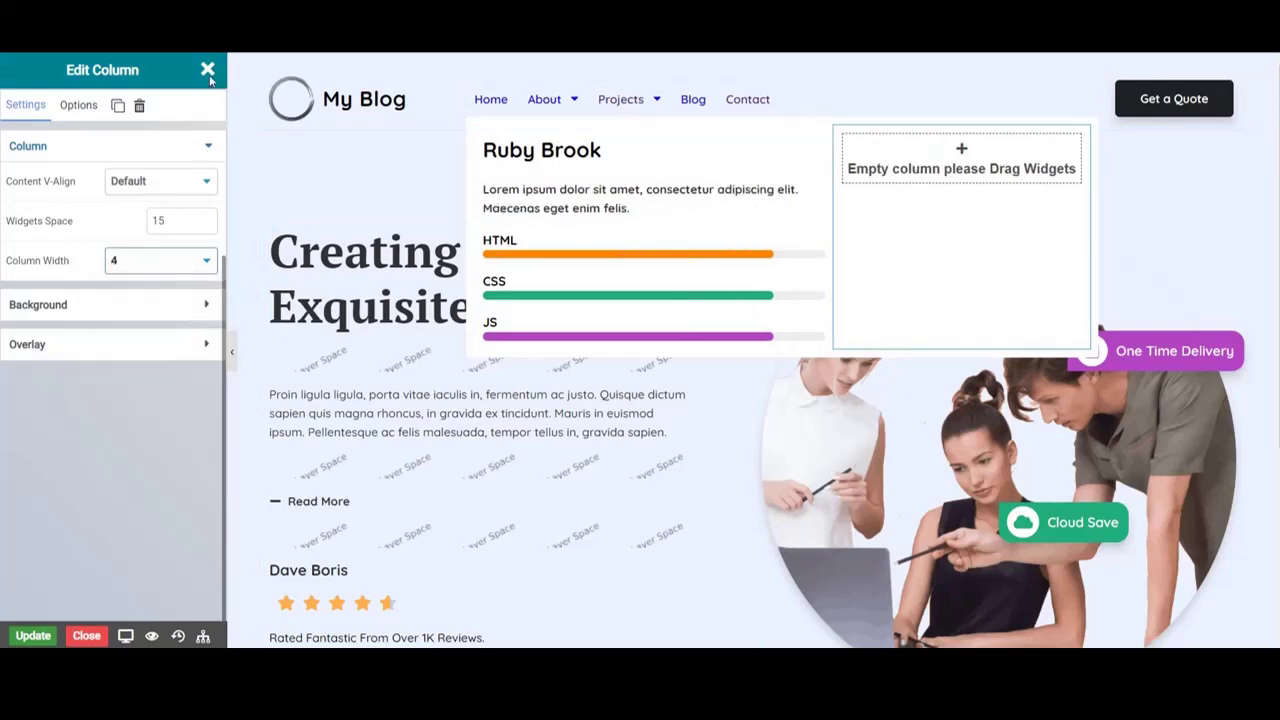
left_click(208, 72)
- Place an Image widget in the new column showing the home-13.jpg photo
left_click_drag(109, 148, 60, 148)
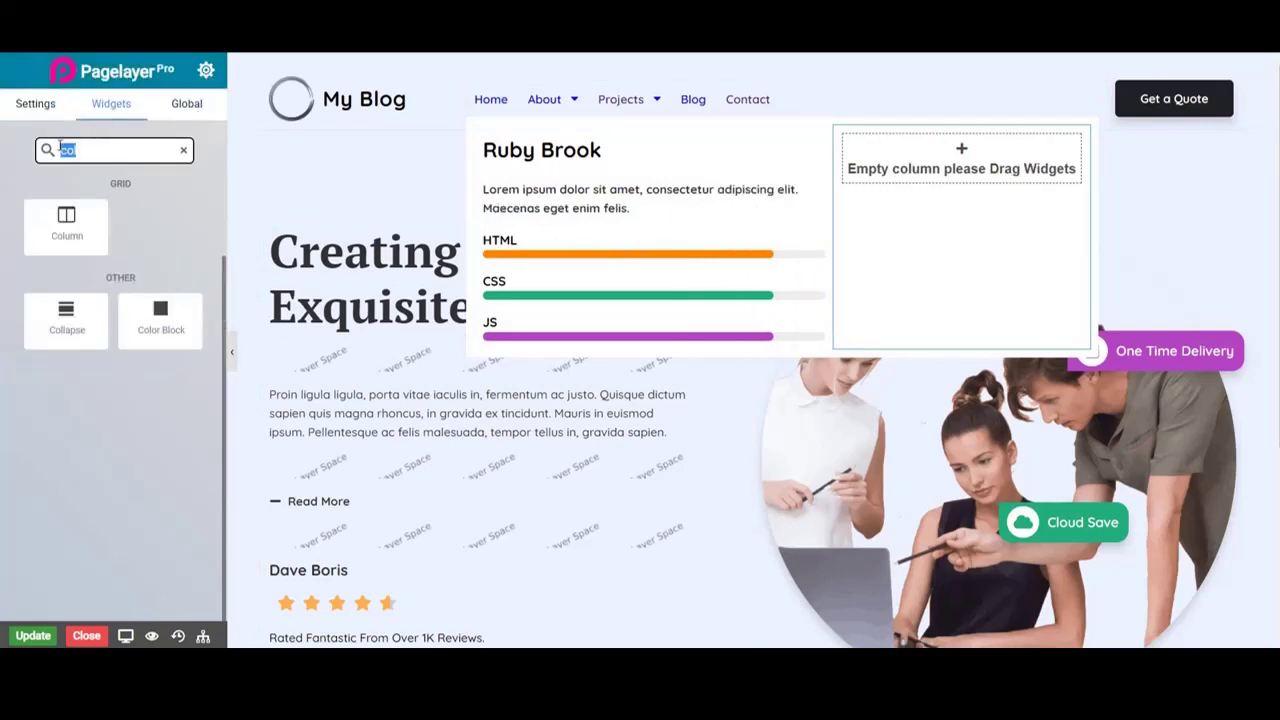
type("image")
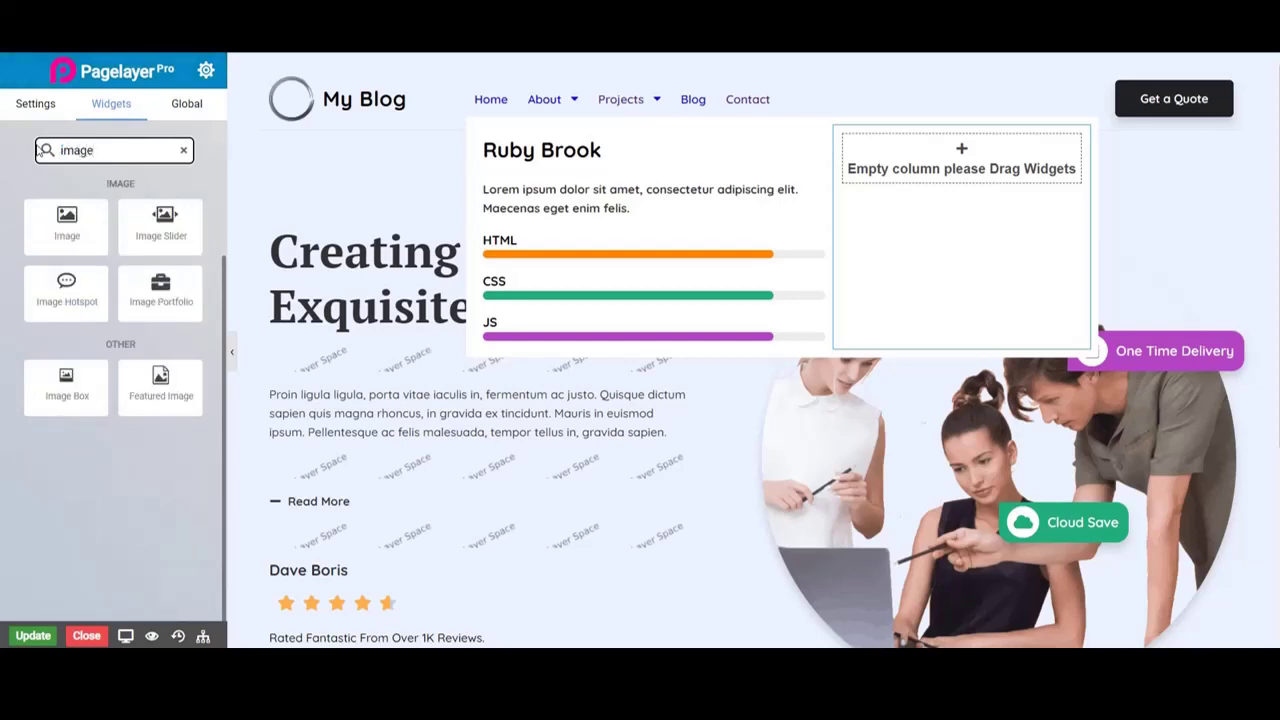
left_click_drag(62, 216, 870, 228)
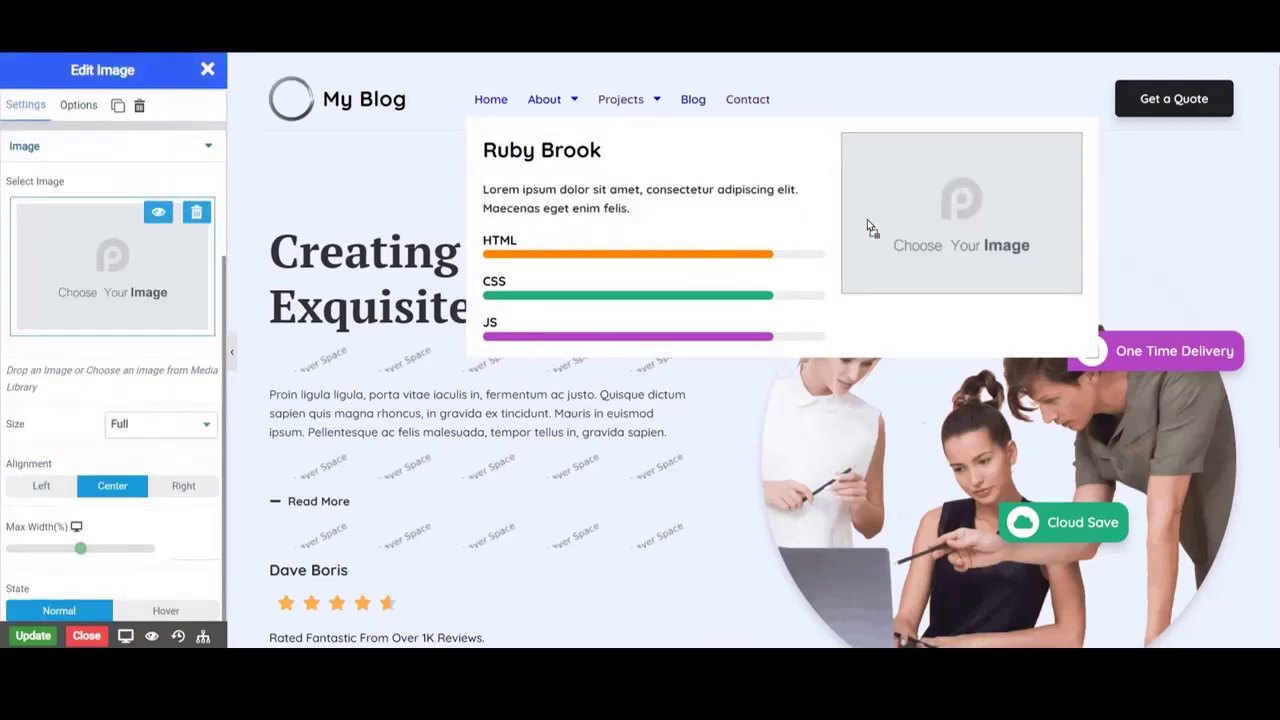
left_click(120, 283)
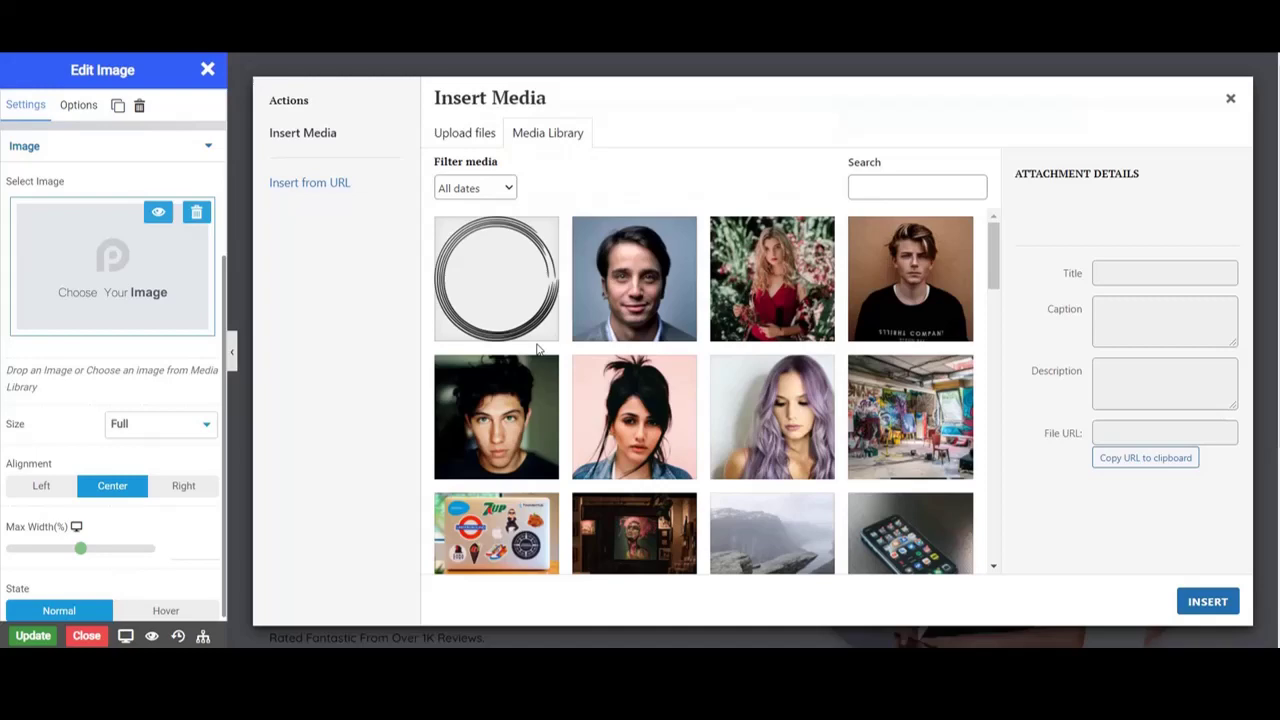
left_click(815, 410)
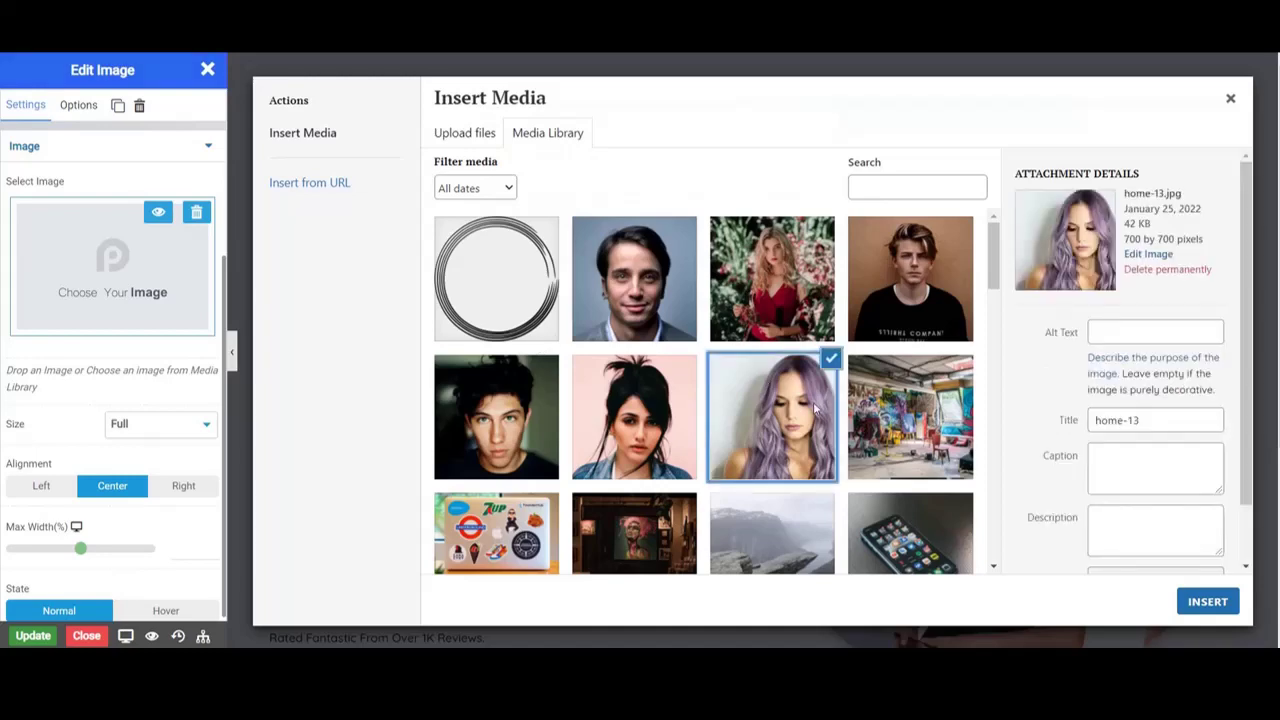
left_click(1209, 606)
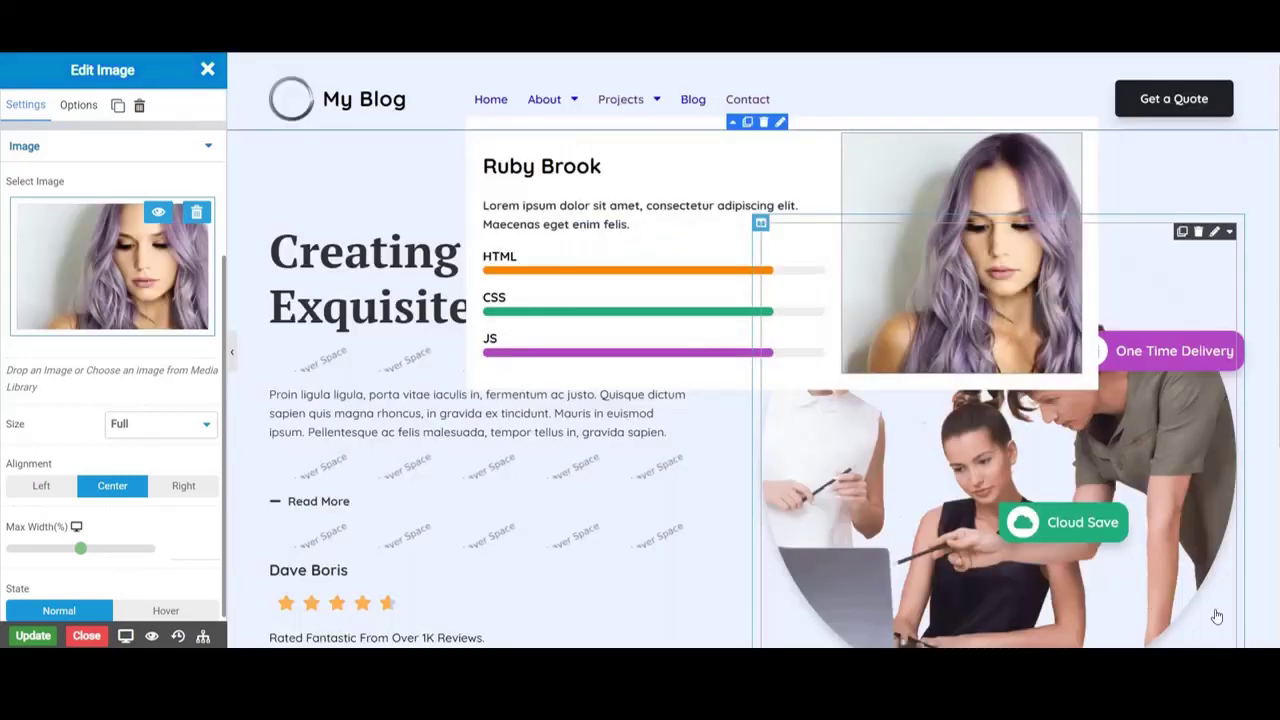
- Set the image's border radius to 10 on every corner
left_click(79, 105)
left_click(121, 349)
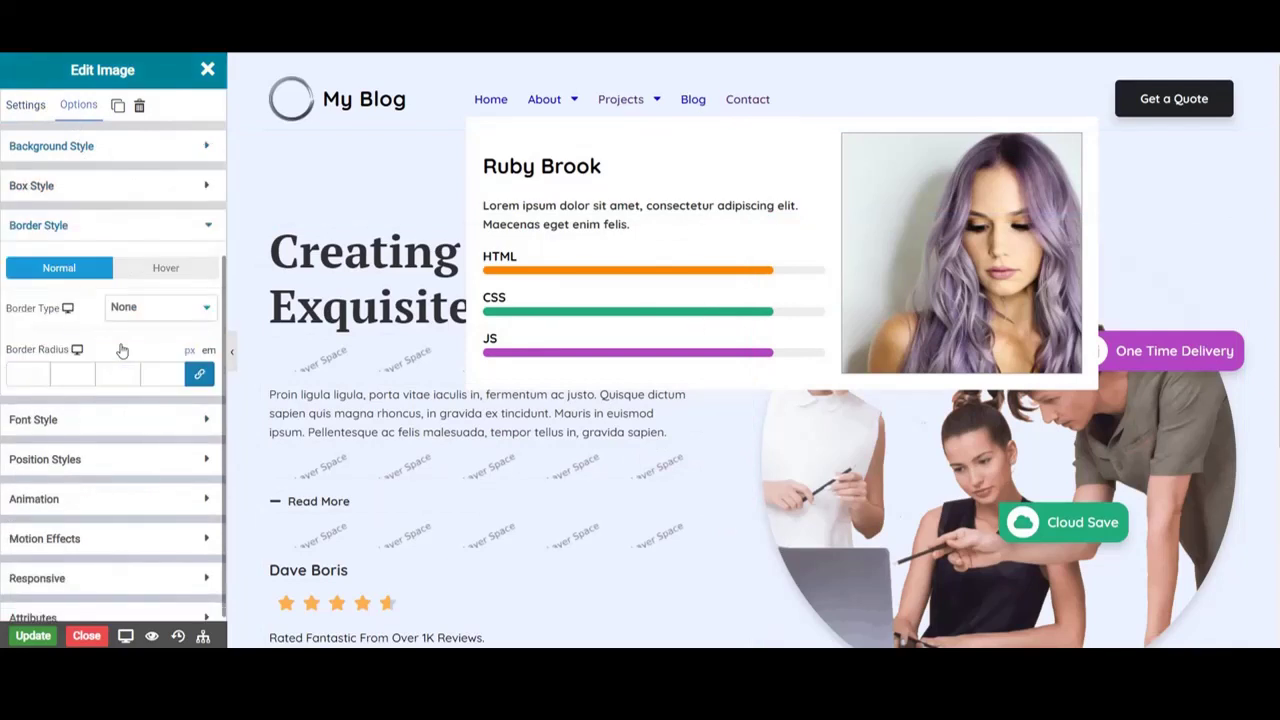
left_click(31, 376)
type("10")
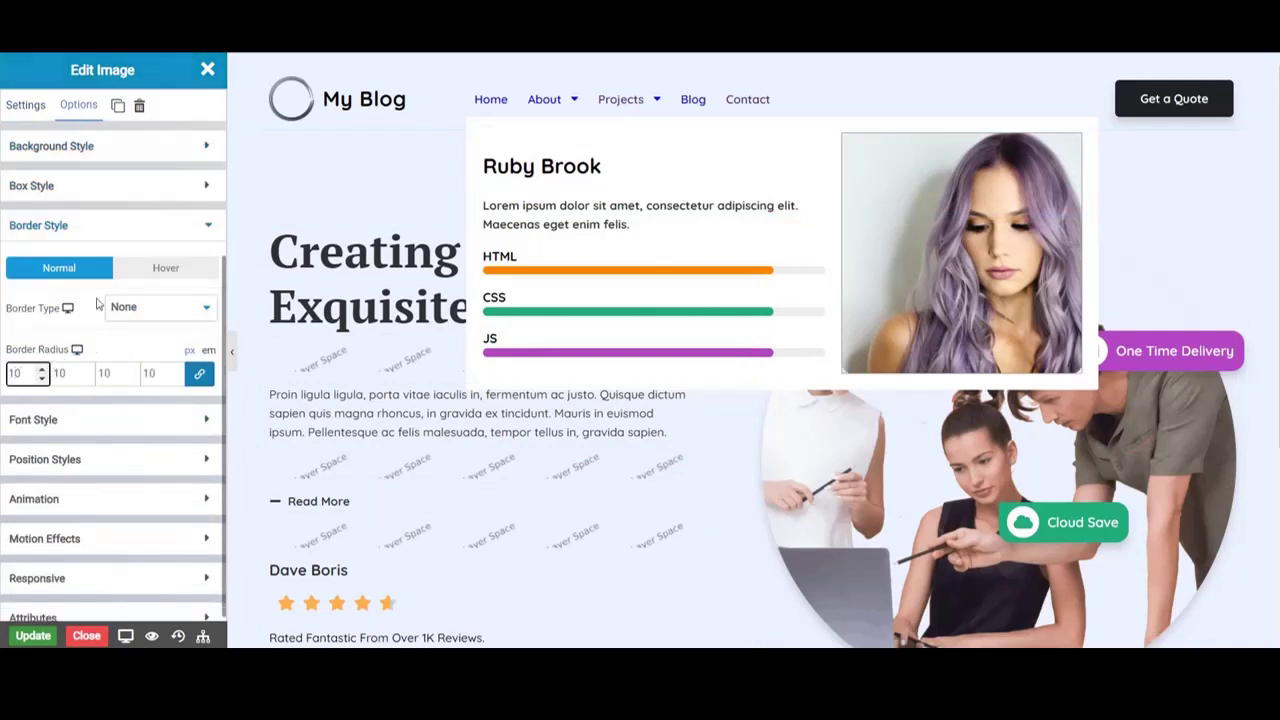
- Select the header menu and expand the Projects item's mega menu Inner Row settings
left_click(207, 70)
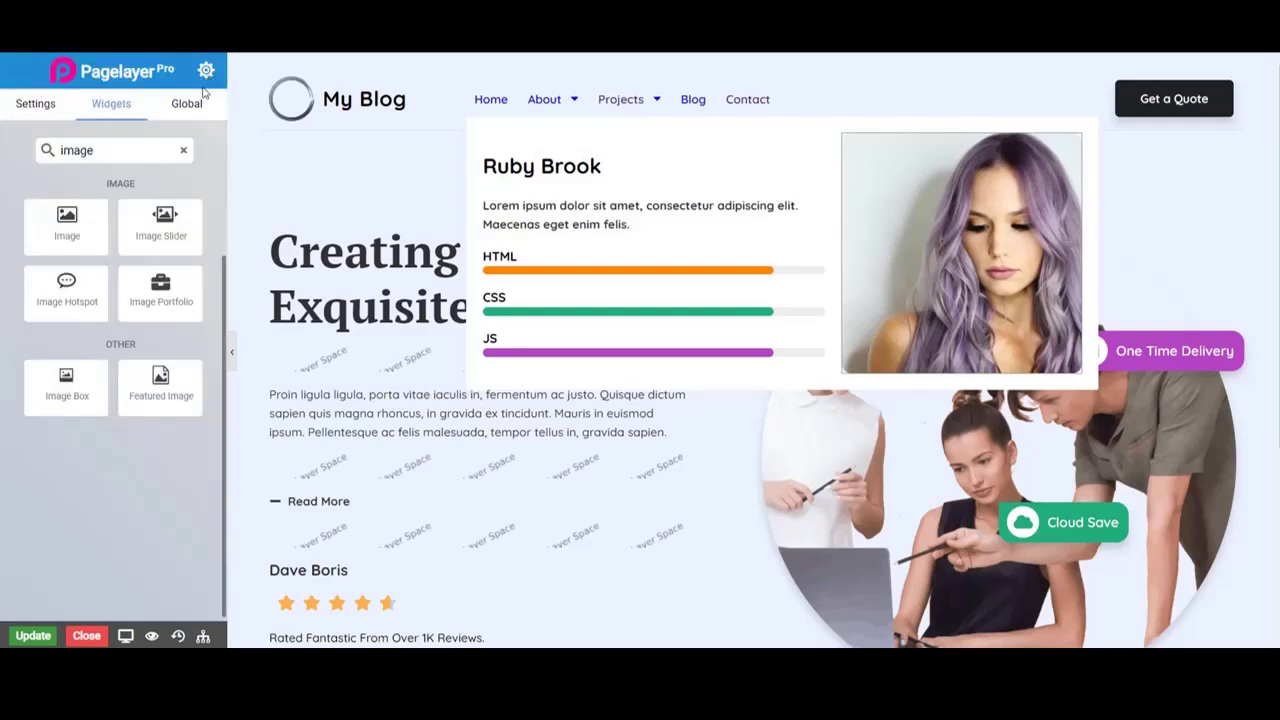
left_click(478, 112)
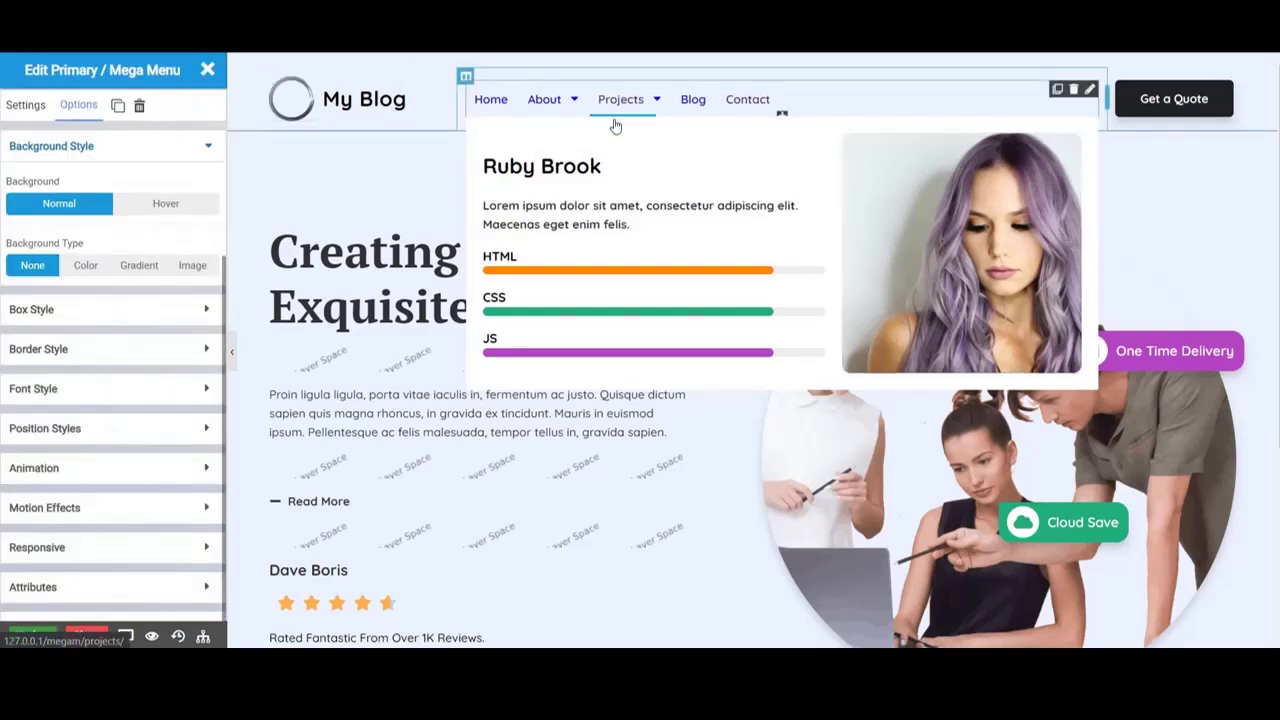
left_click(25, 105)
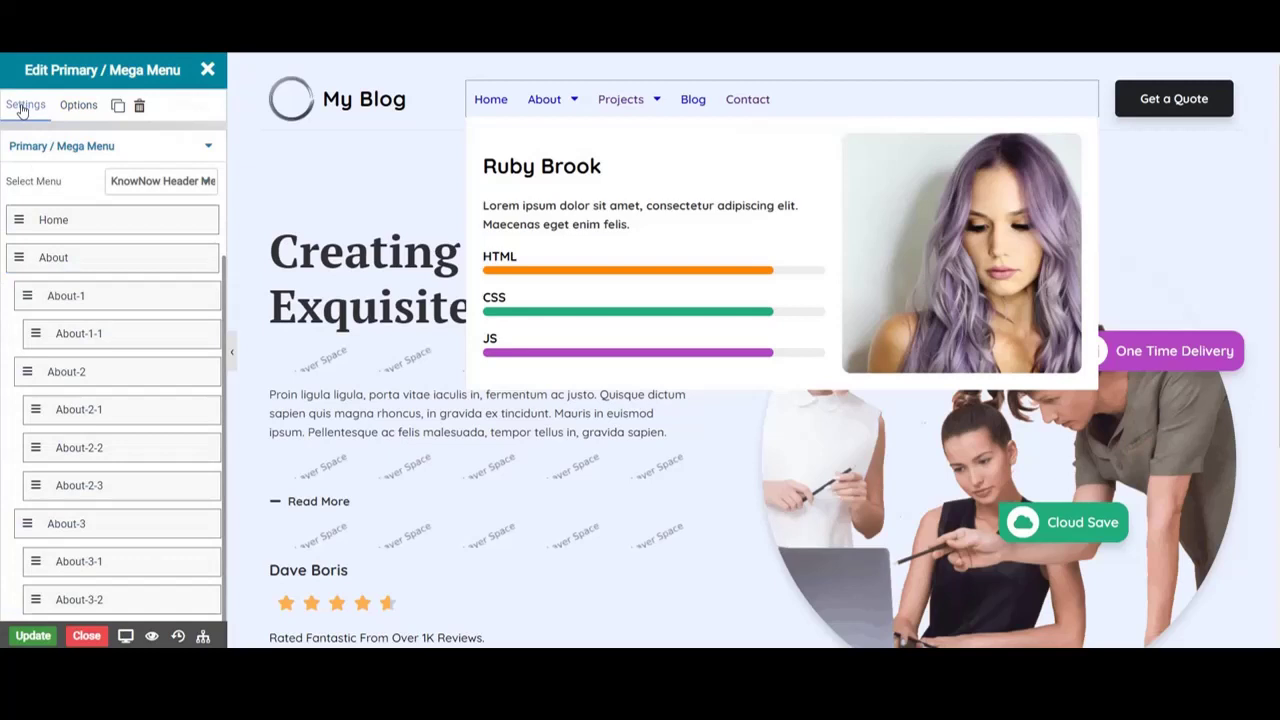
scroll(90, 300, "down", 3)
left_click(93, 318)
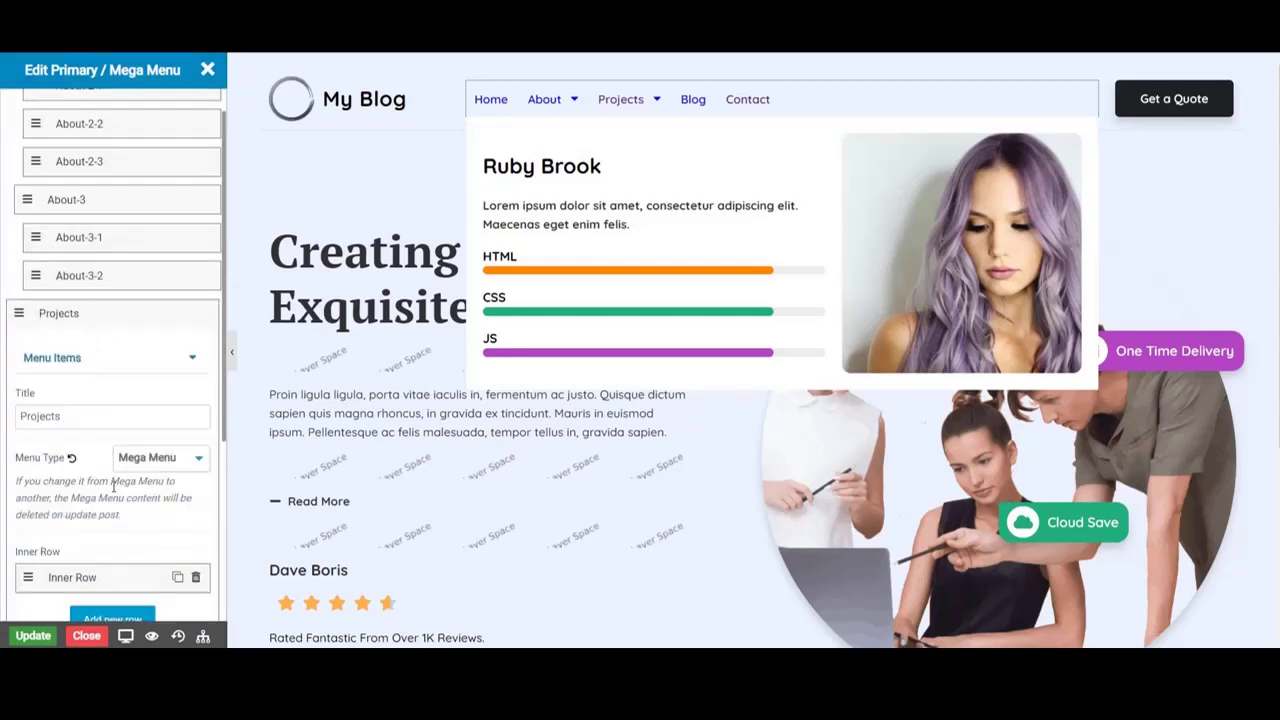
left_click(134, 578)
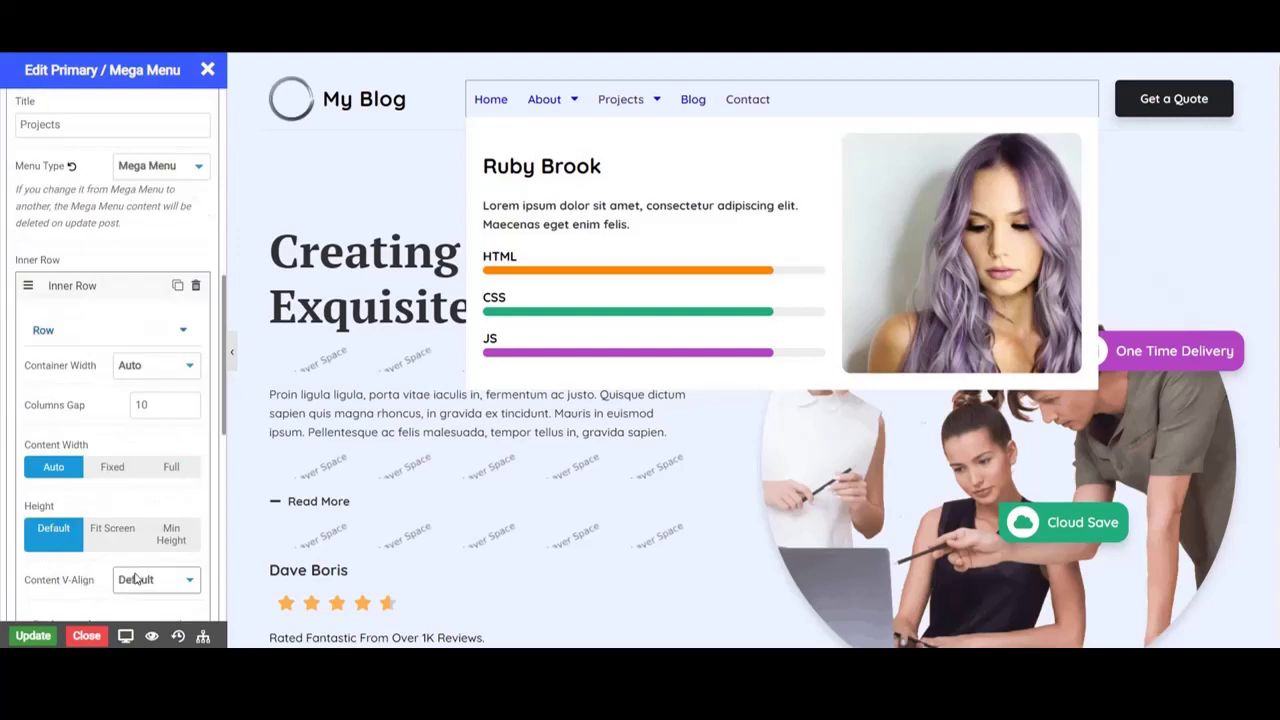
- Add a new row and duplicate the Ruby Brook row, then delete both extra rows
scroll(134, 579, "down", 3)
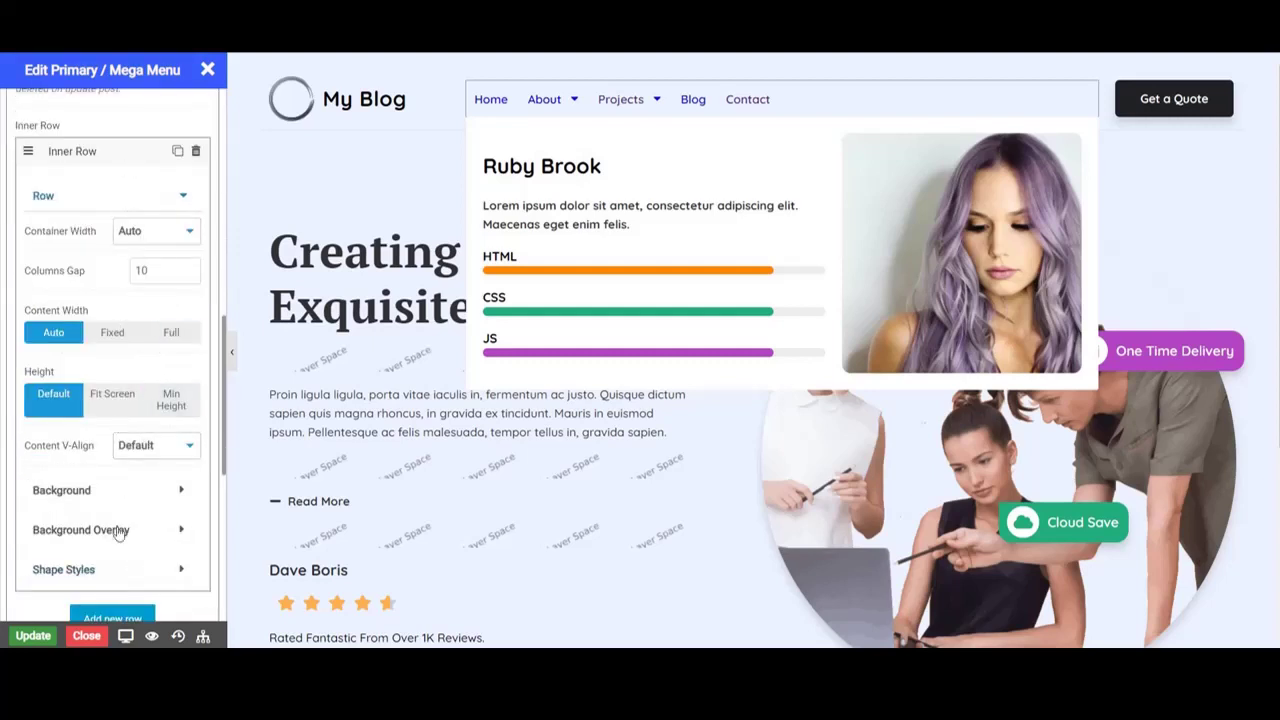
left_click(116, 155)
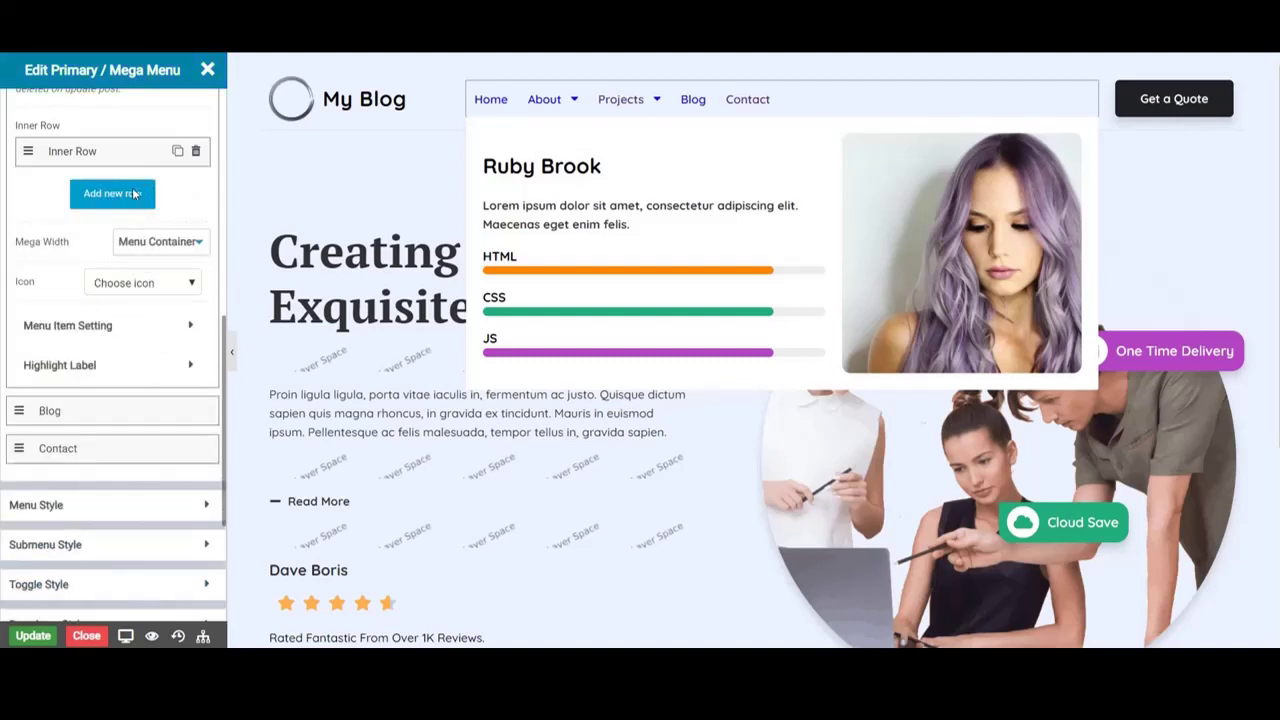
left_click(134, 194)
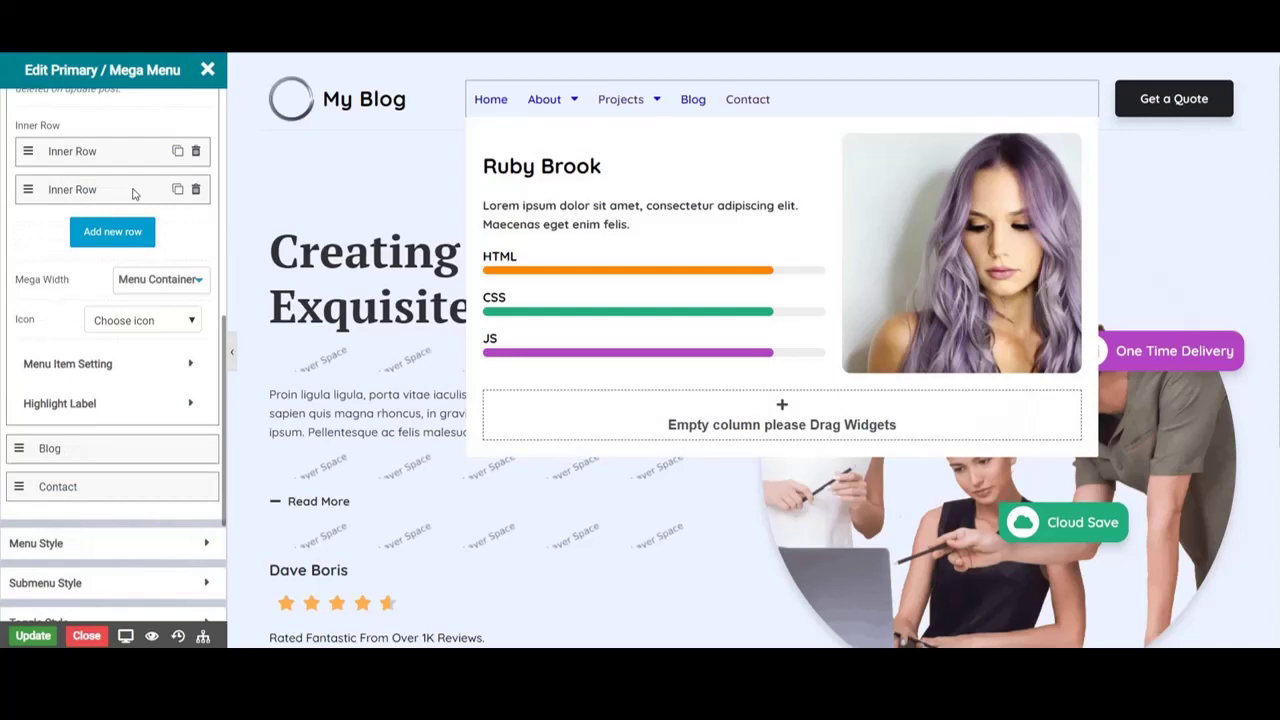
left_click(196, 190)
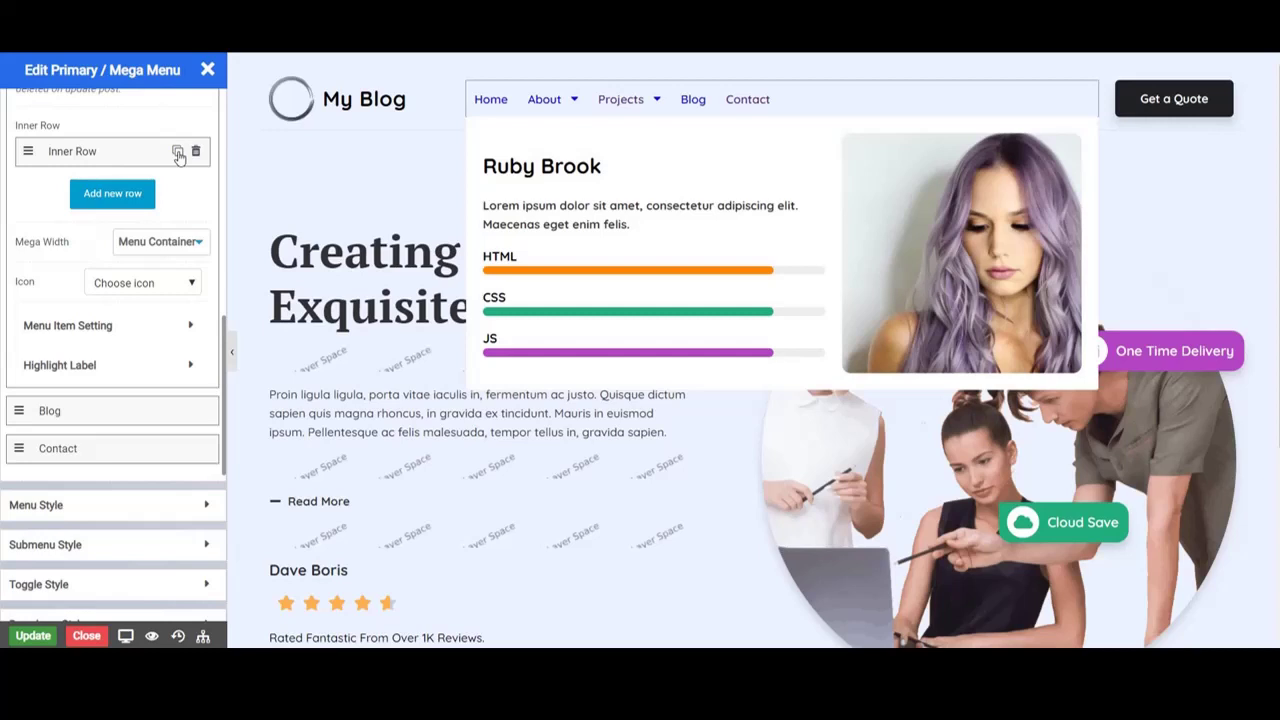
left_click(178, 152)
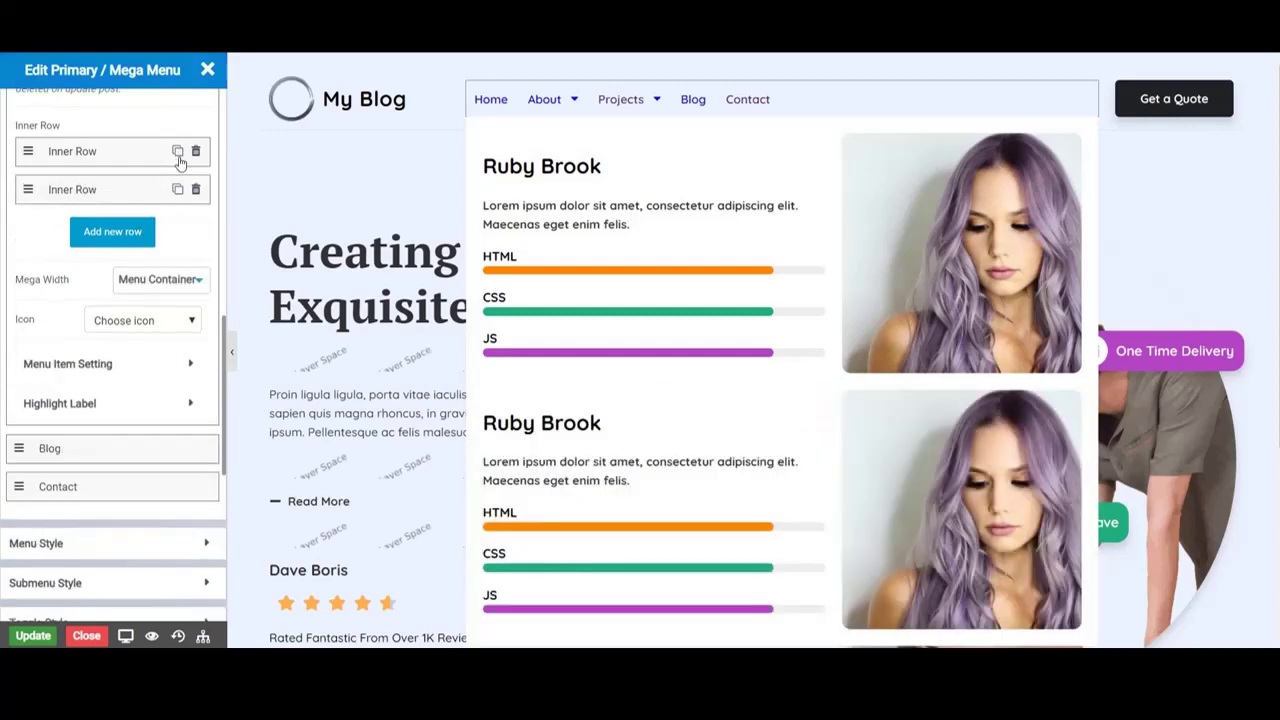
left_click(196, 190)
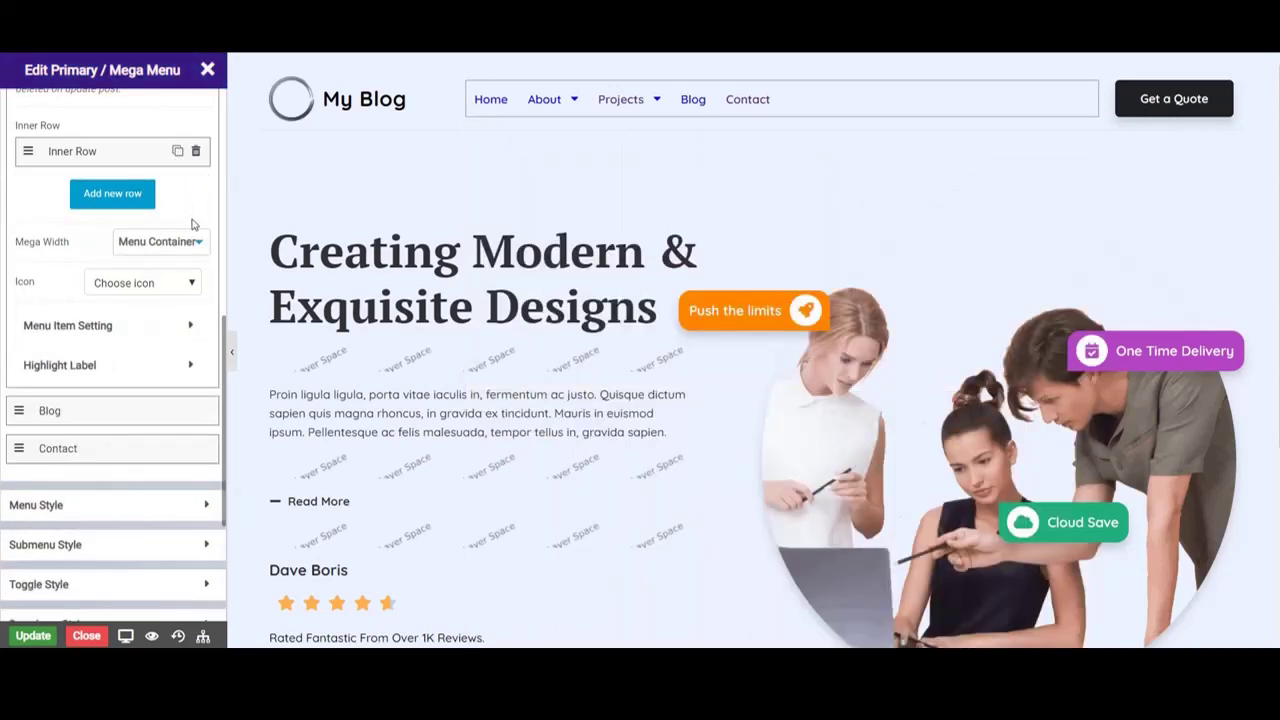
- Set the Projects Mega Width to Row Container and preview the result
left_click(198, 242)
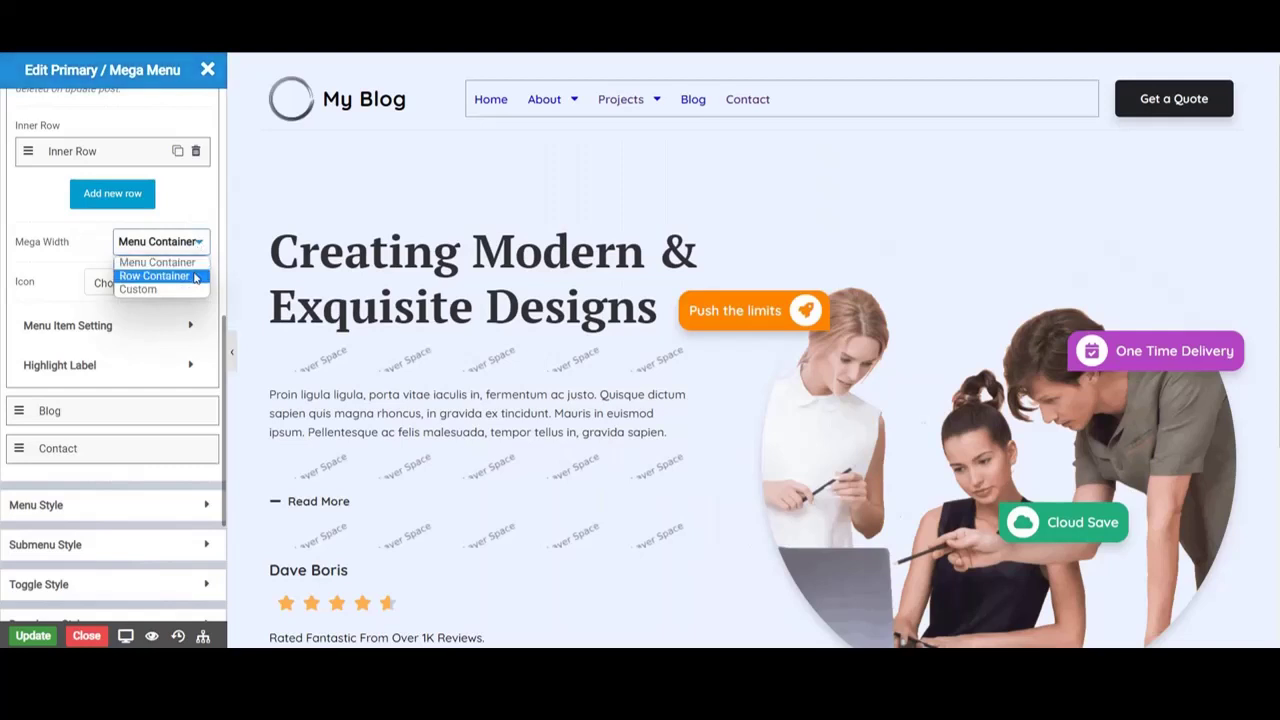
left_click(381, 218)
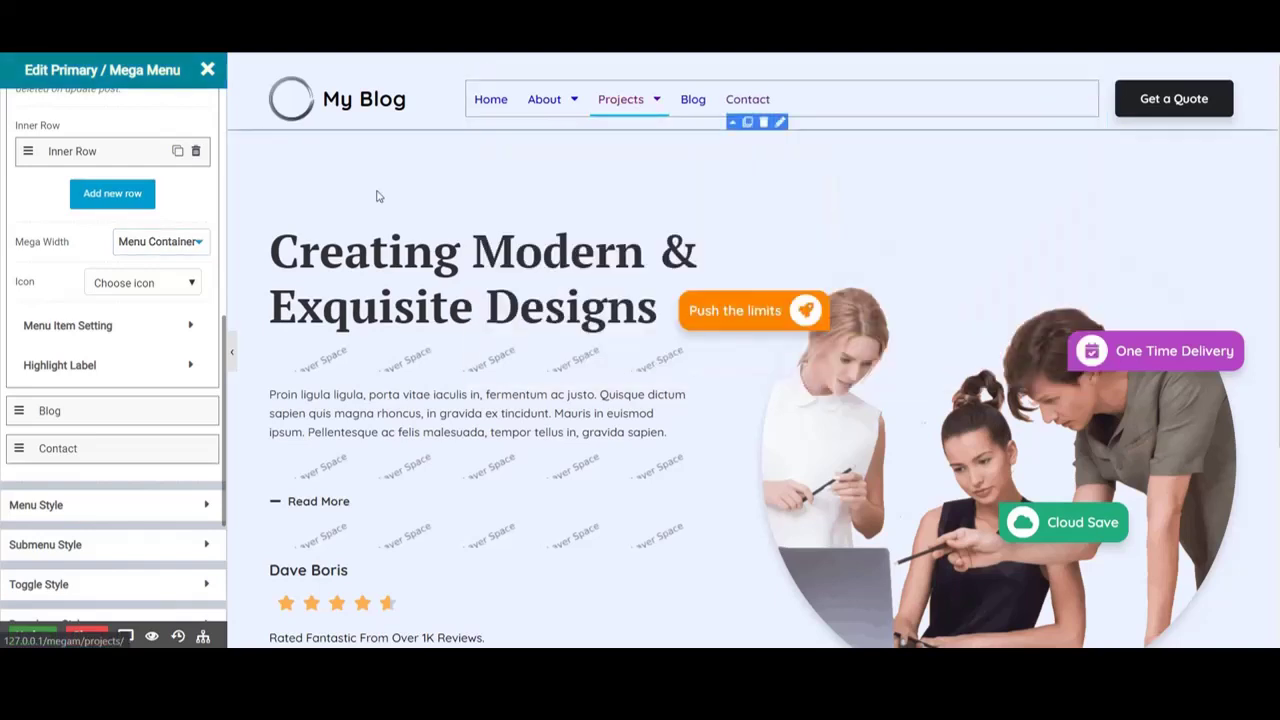
left_click(195, 245)
left_click(197, 274)
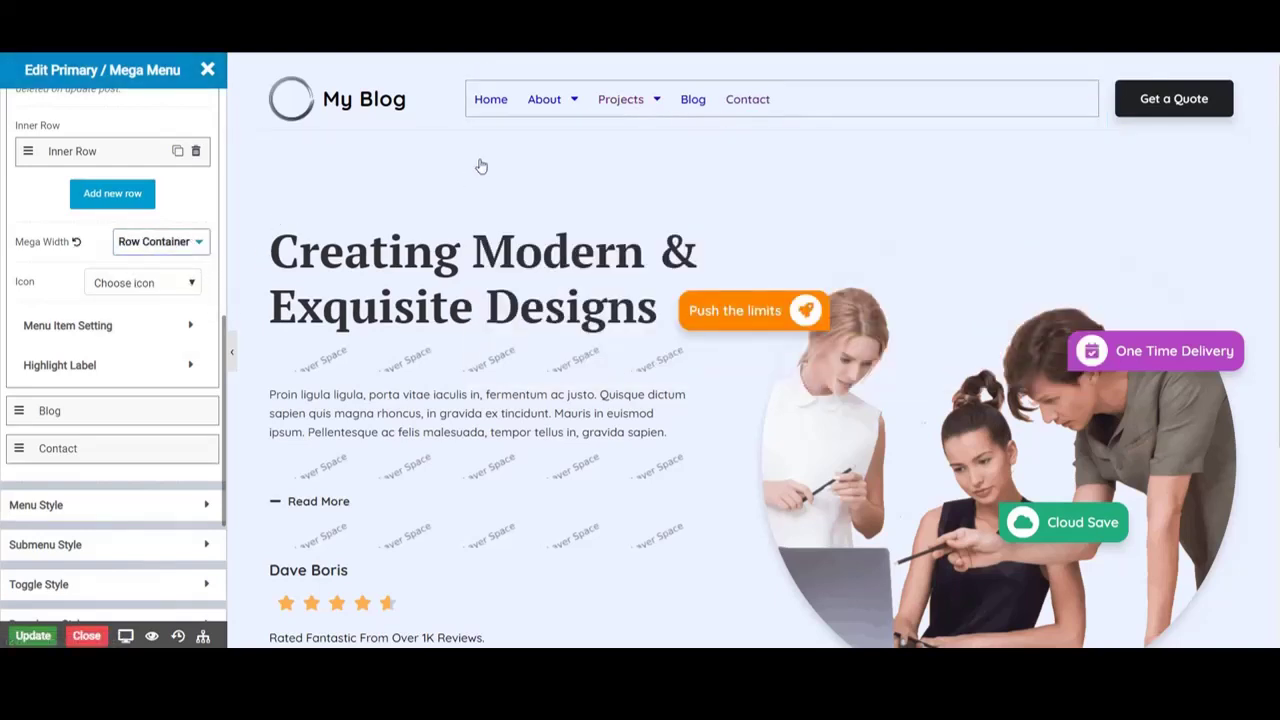
mouse_move(608, 112)
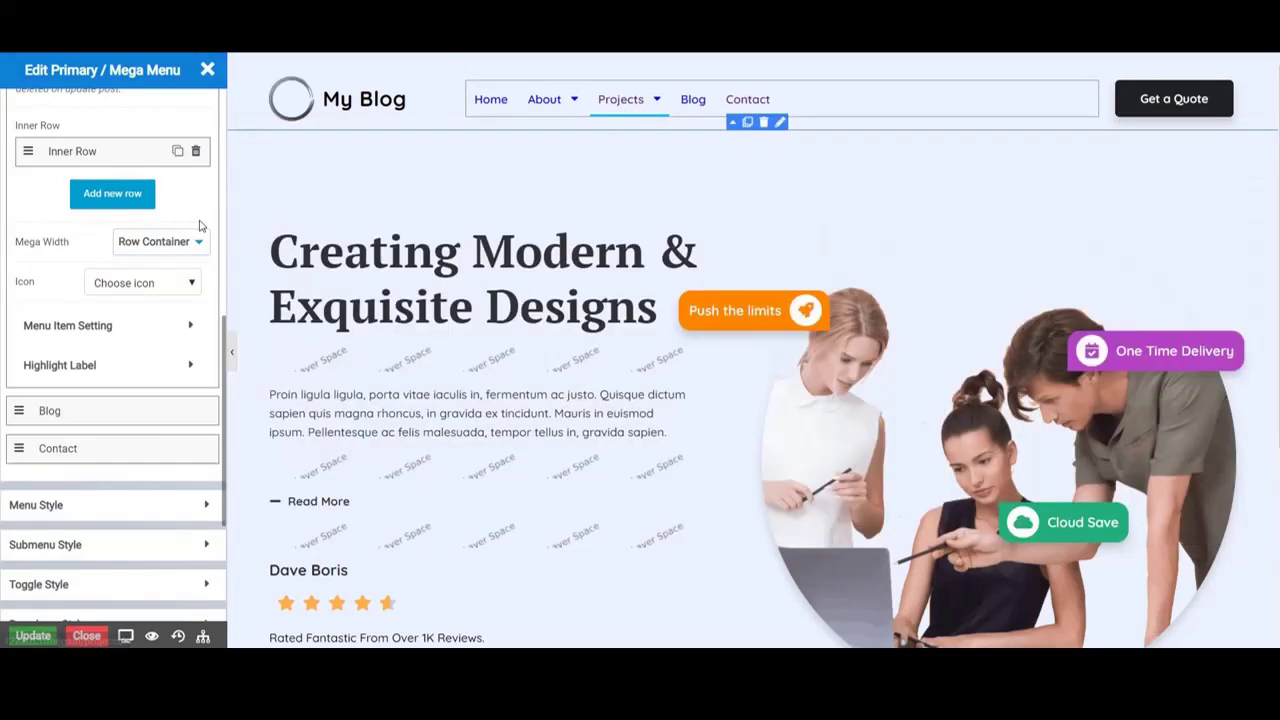
- Switch Mega Width to Custom and set the Mega Custom Width to 800
left_click(195, 242)
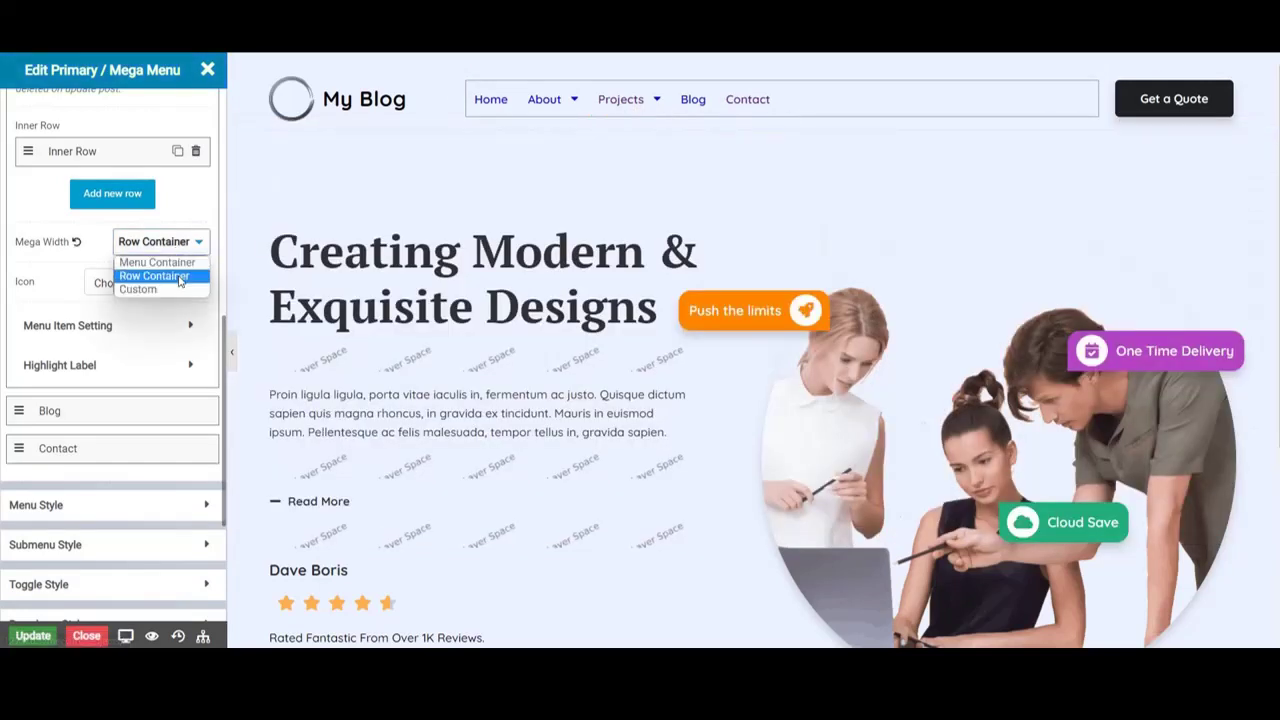
left_click(180, 290)
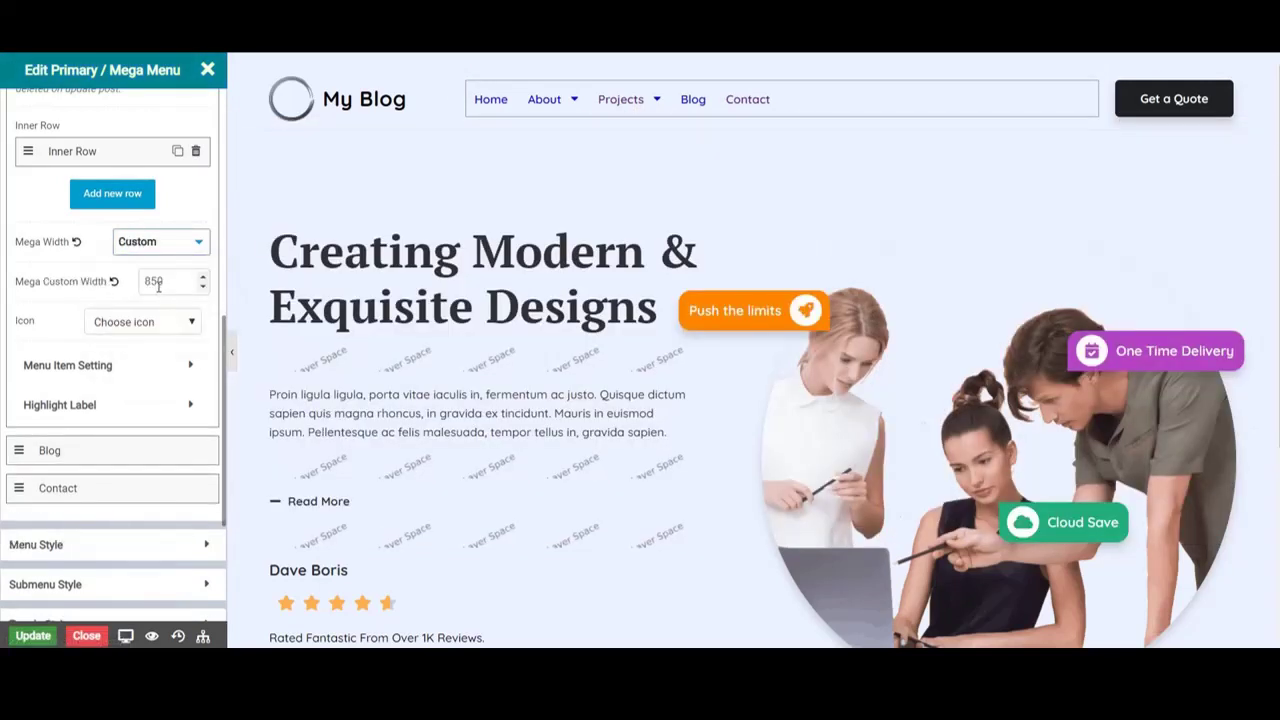
left_click(155, 282)
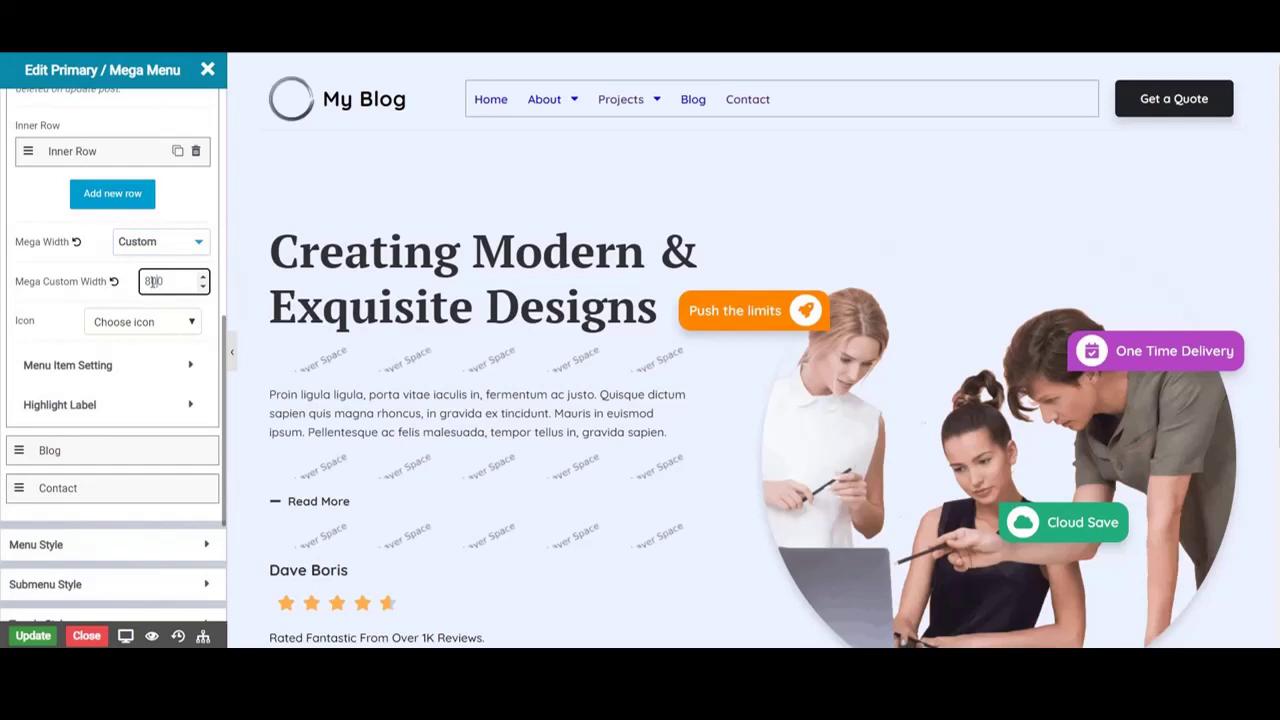
left_click(598, 104)
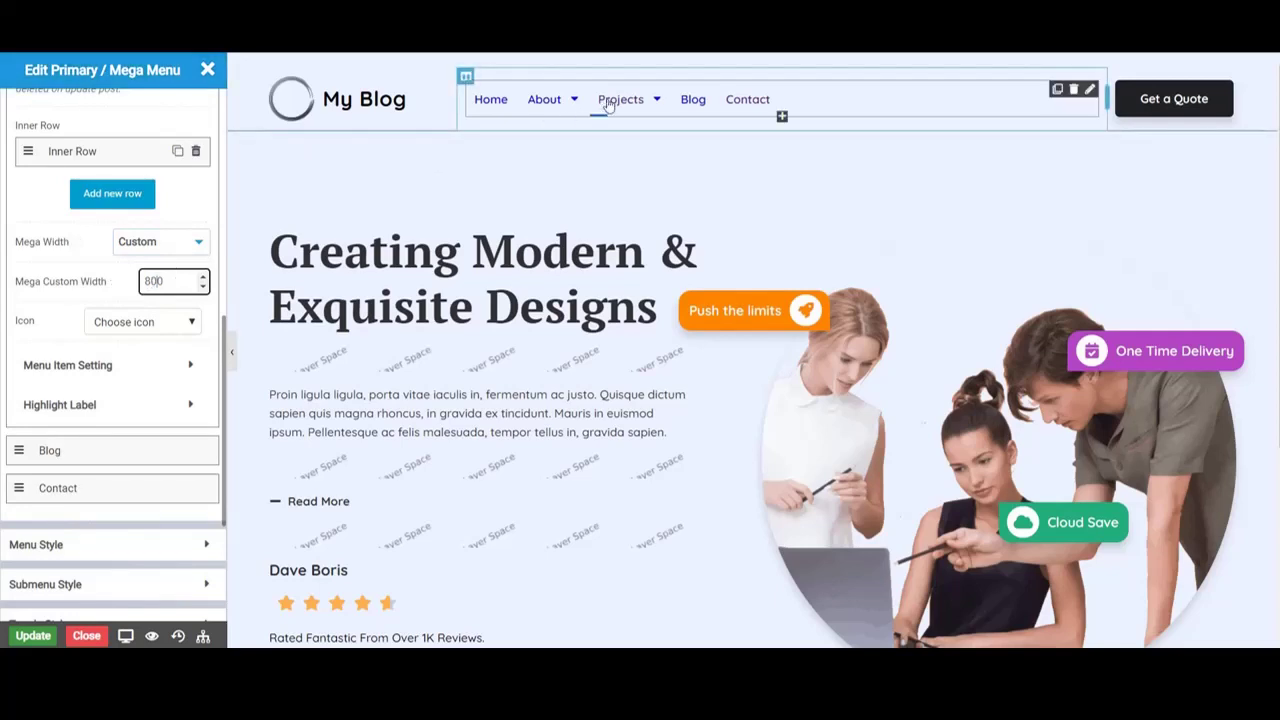
- Set Mega Width back to Menu Container and give Projects the address-book icon
mouse_move(607, 104)
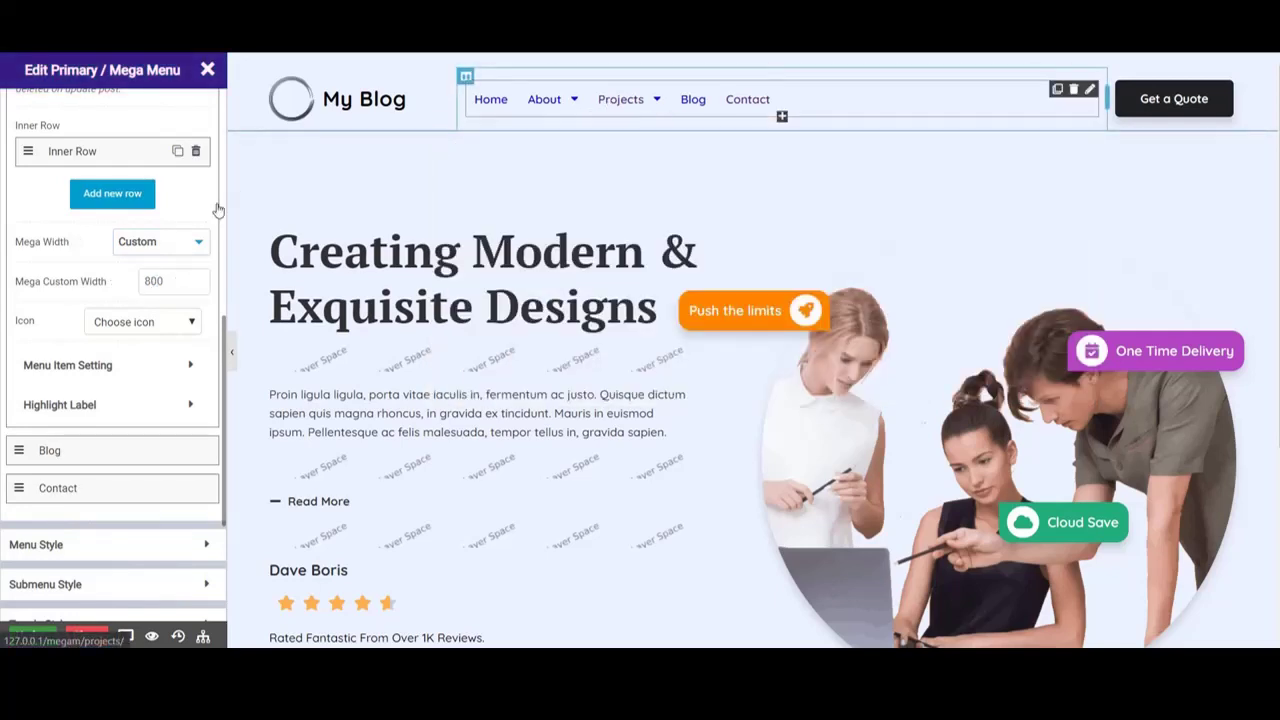
left_click(170, 245)
left_click(183, 260)
left_click(184, 282)
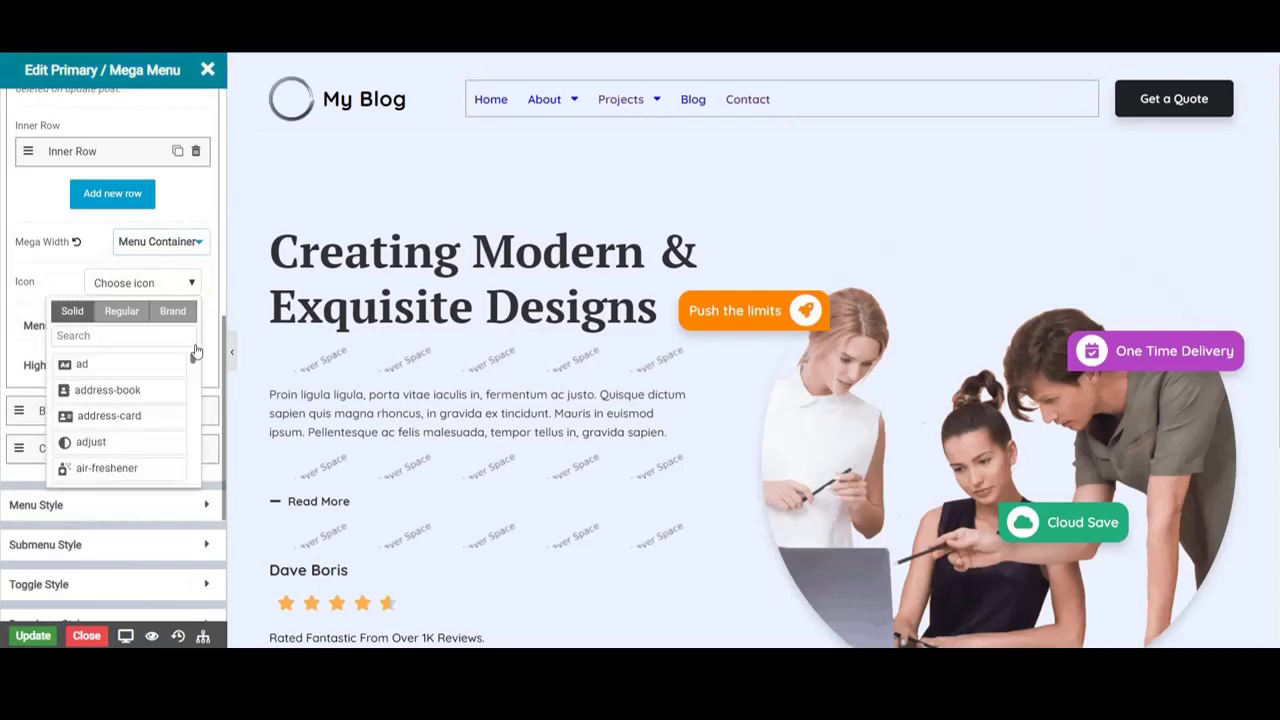
left_click(171, 400)
left_click(147, 289)
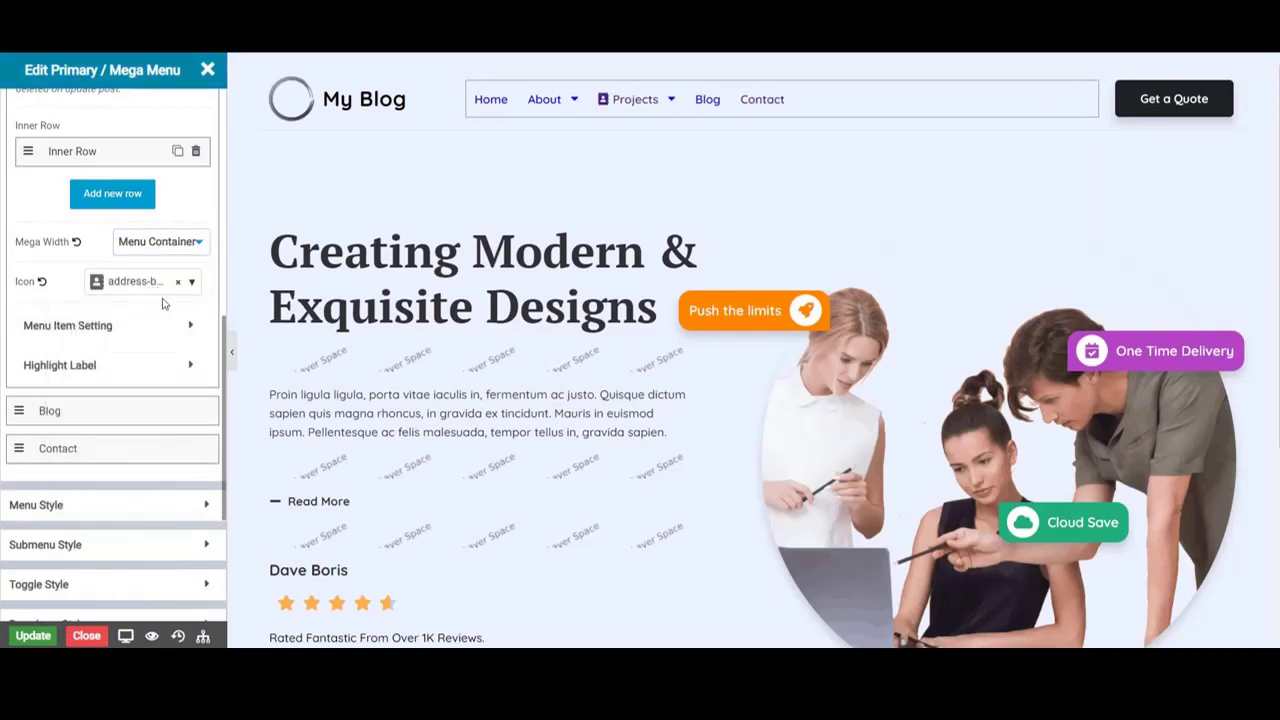
- Test Disable Link, Hide Text and icon position on Projects, keeping the icon Left
left_click(172, 324)
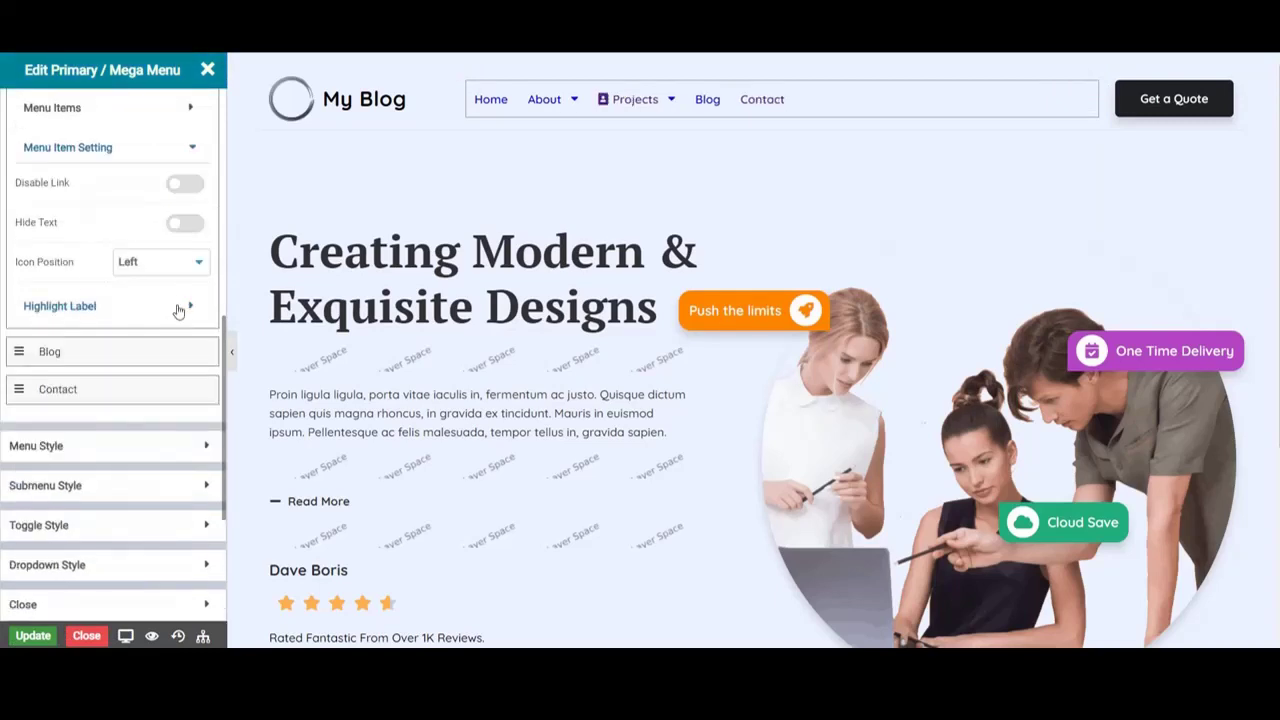
left_click(199, 191)
left_click(199, 191)
left_click(192, 232)
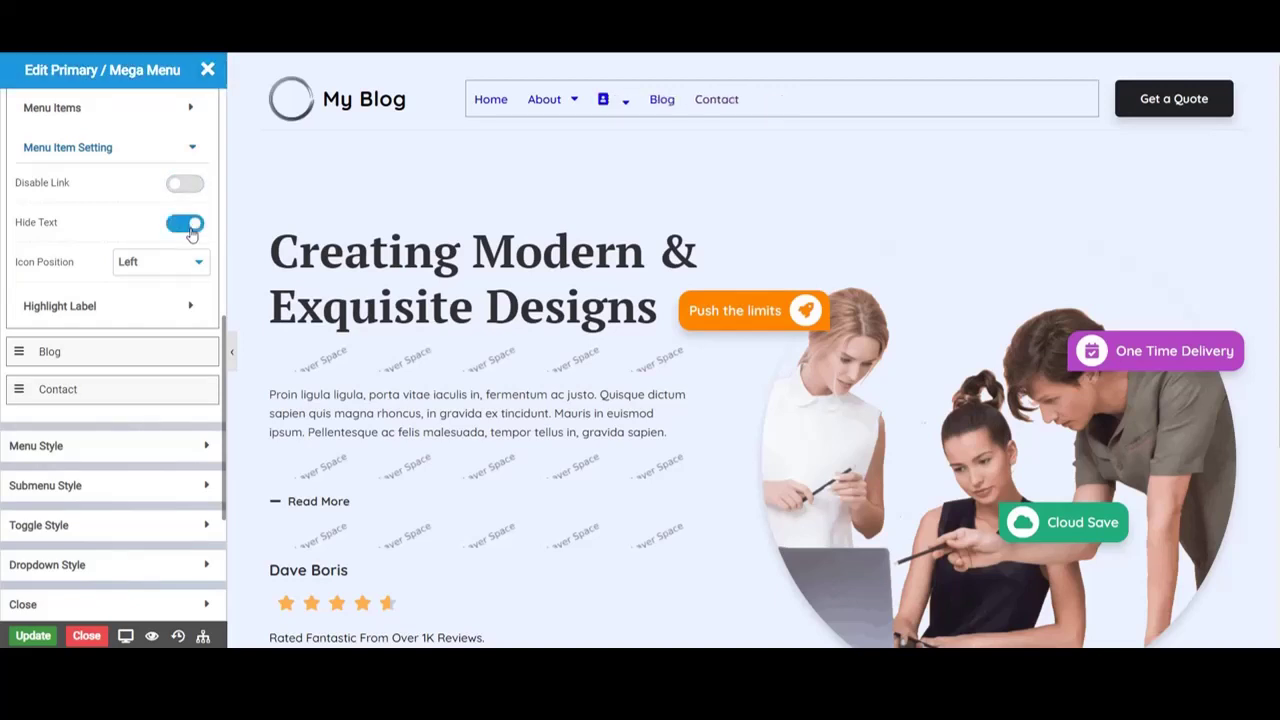
left_click(192, 233)
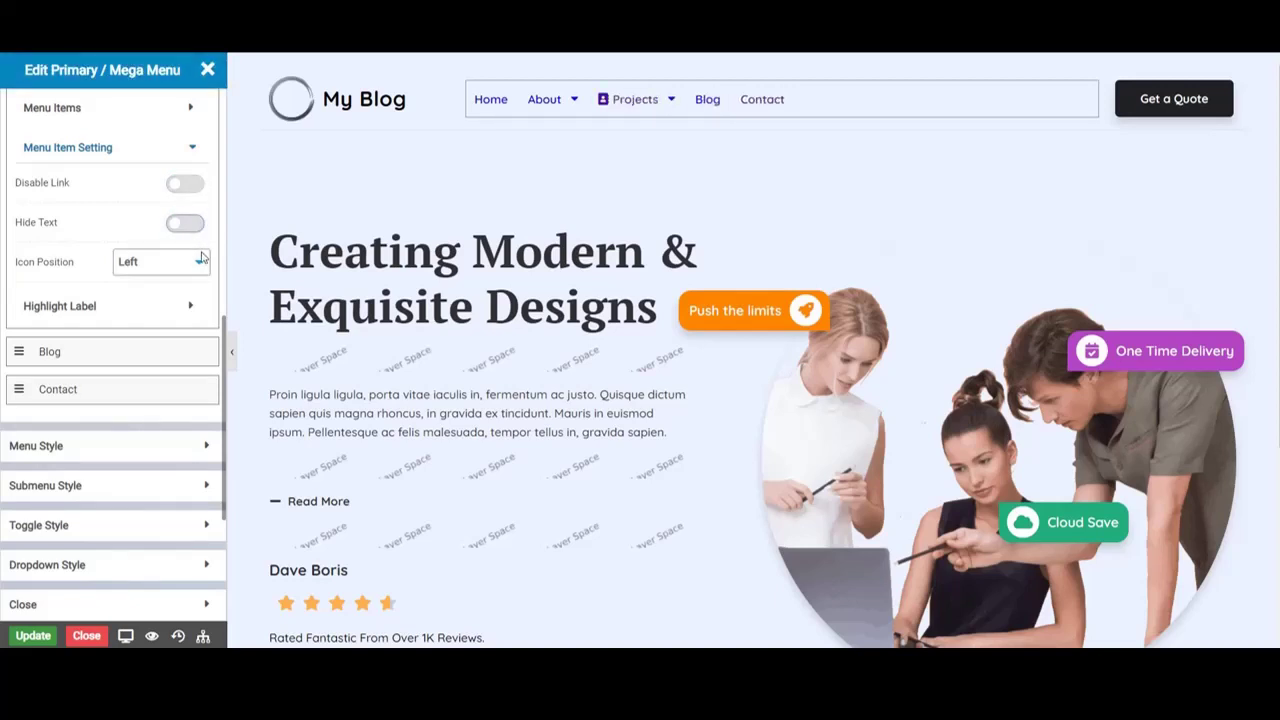
left_click(190, 262)
left_click(189, 296)
left_click(198, 262)
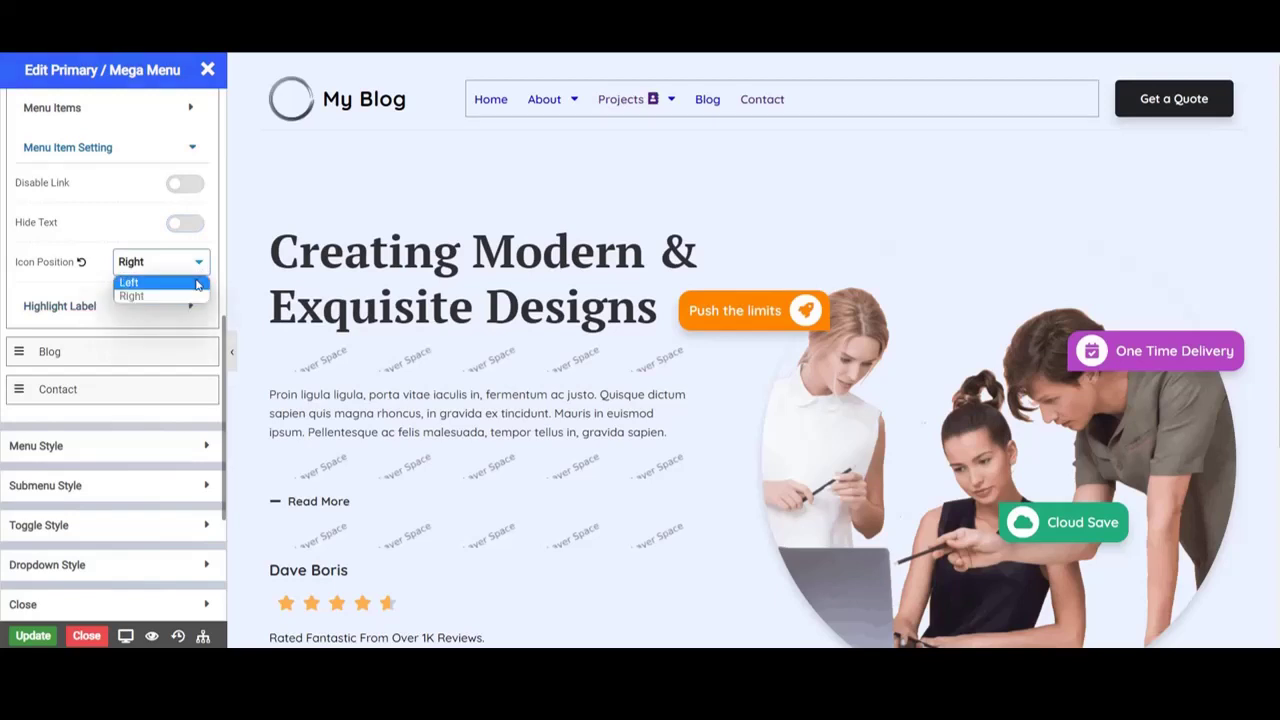
left_click(192, 280)
left_click(188, 311)
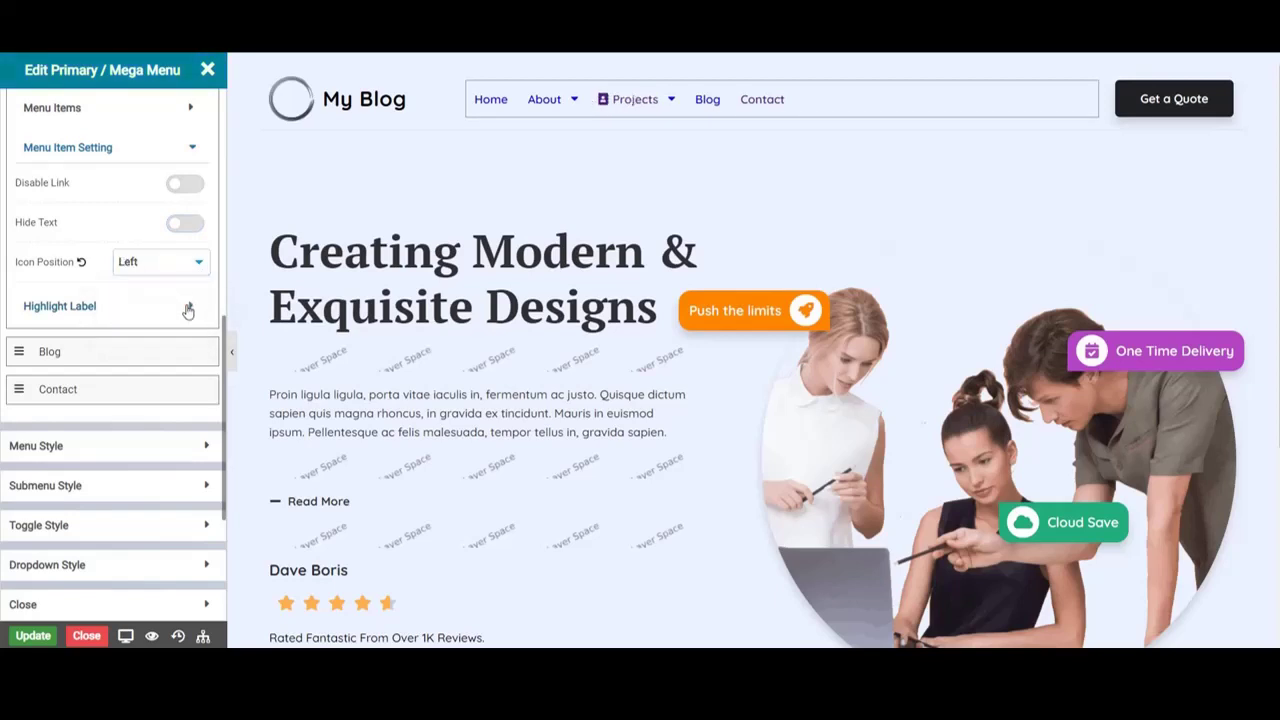
- Enter 'hello' as the Projects highlight label text
left_click(188, 311)
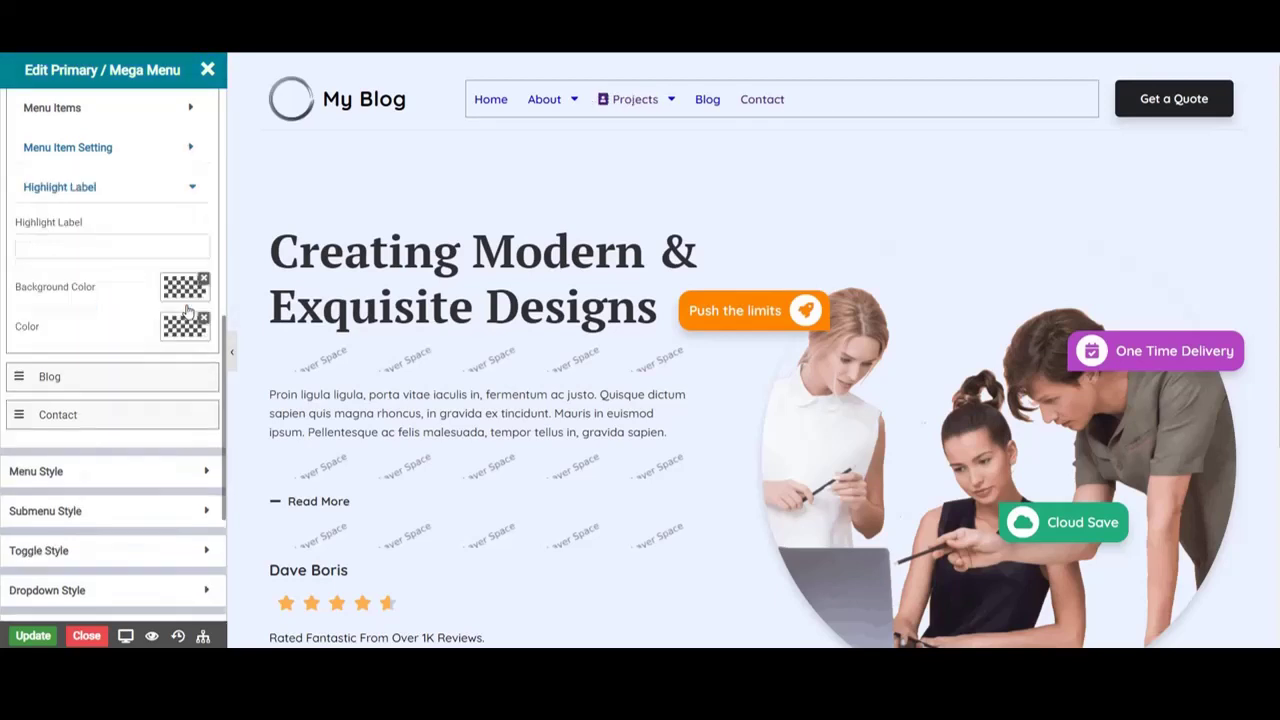
left_click(166, 250)
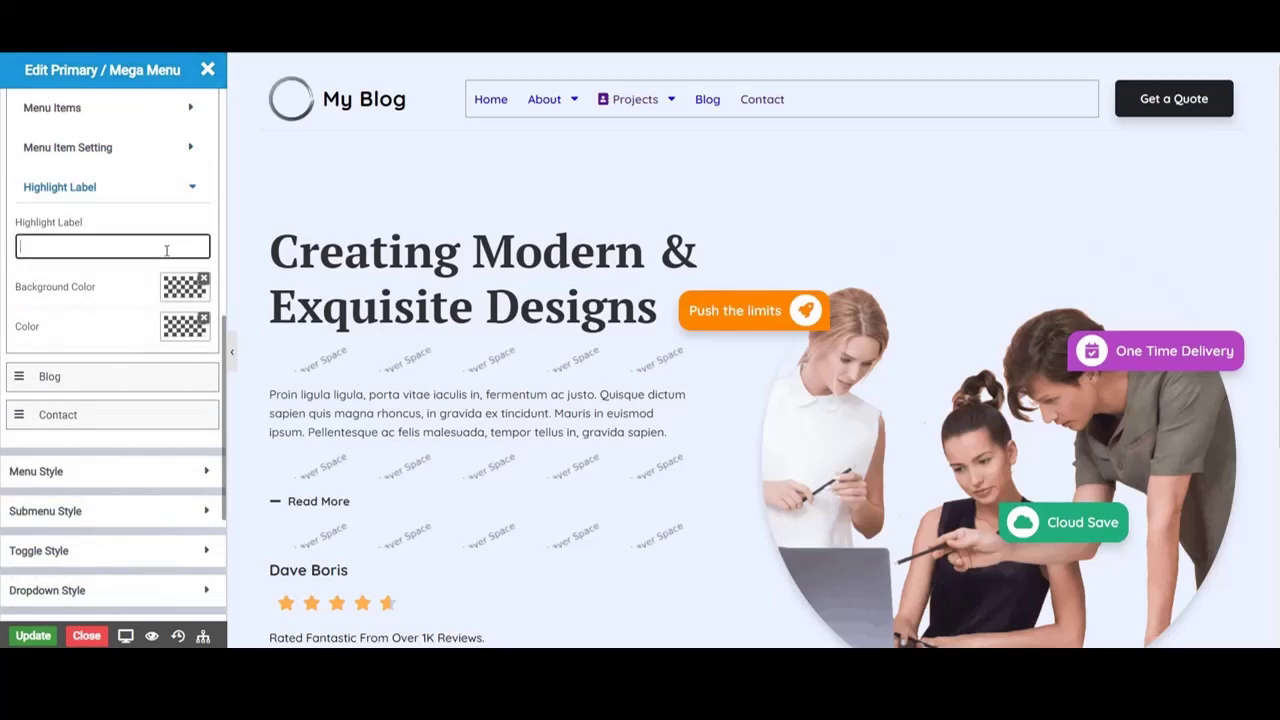
type("hello")
- Color the highlight badge with a #000000 background and ffffff text
left_click(183, 287)
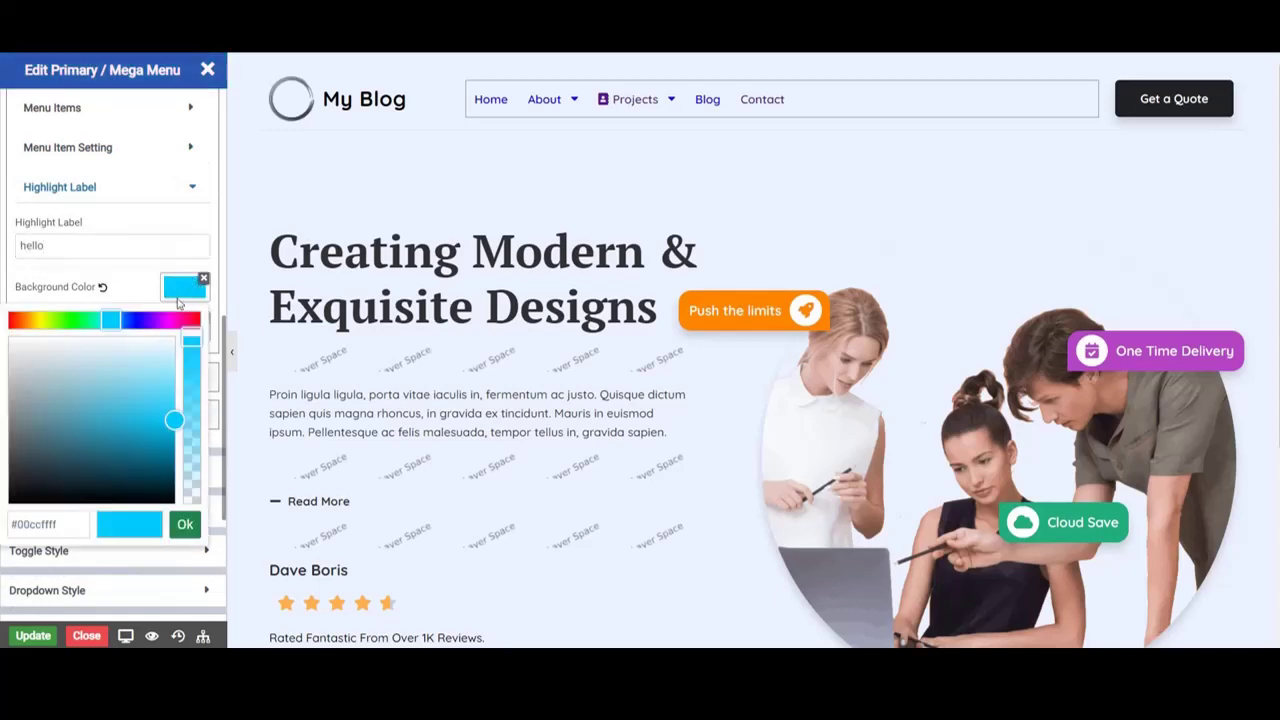
double_click(45, 524)
type("#000000")
left_click(184, 526)
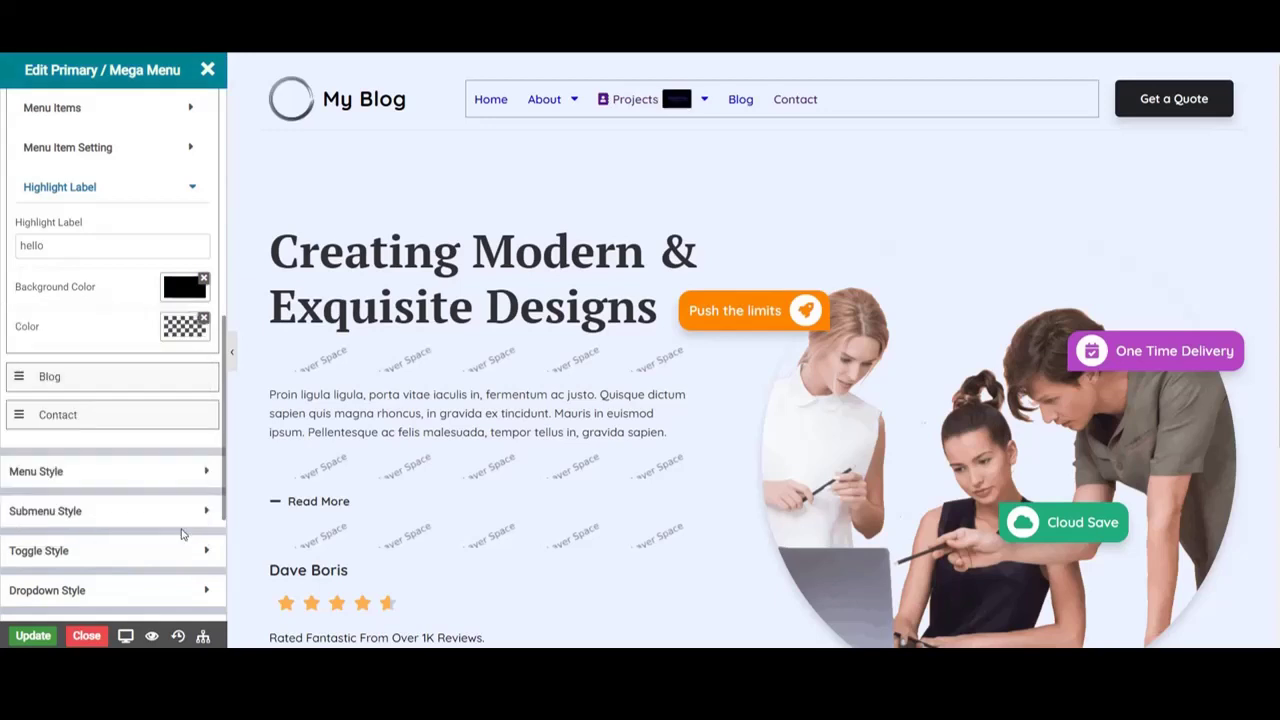
left_click(176, 330)
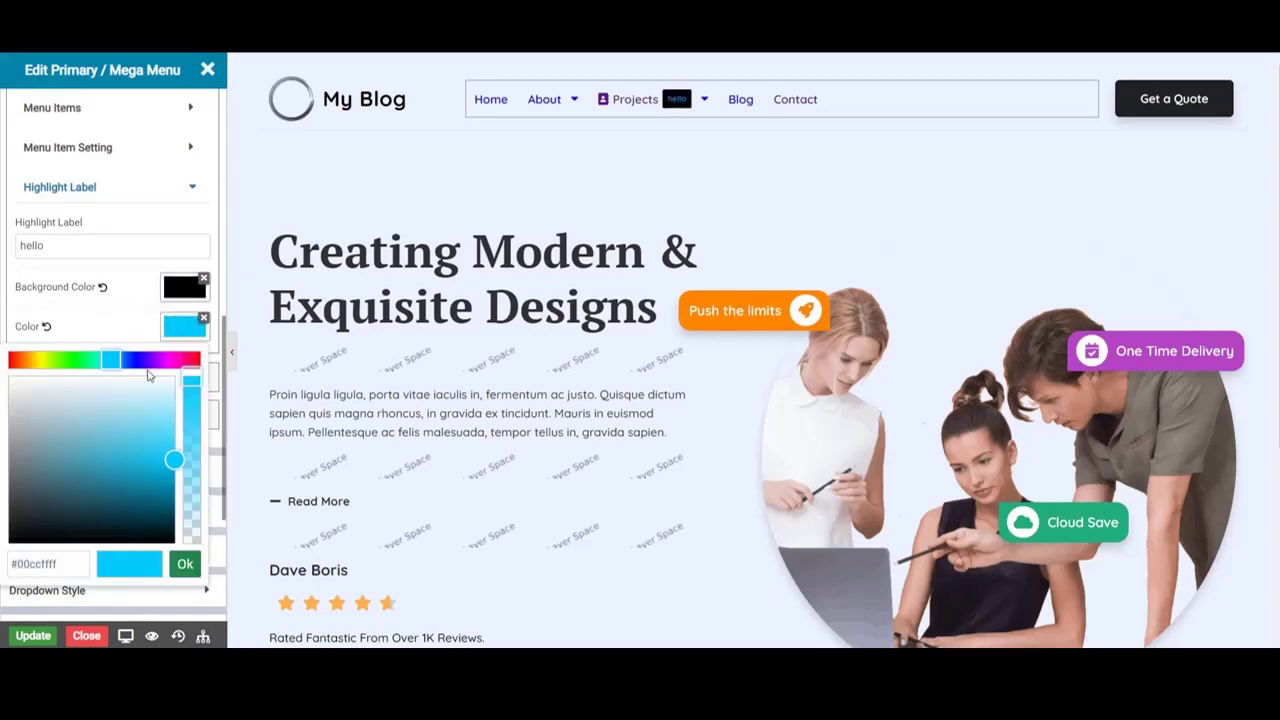
double_click(70, 566)
type("ffffff")
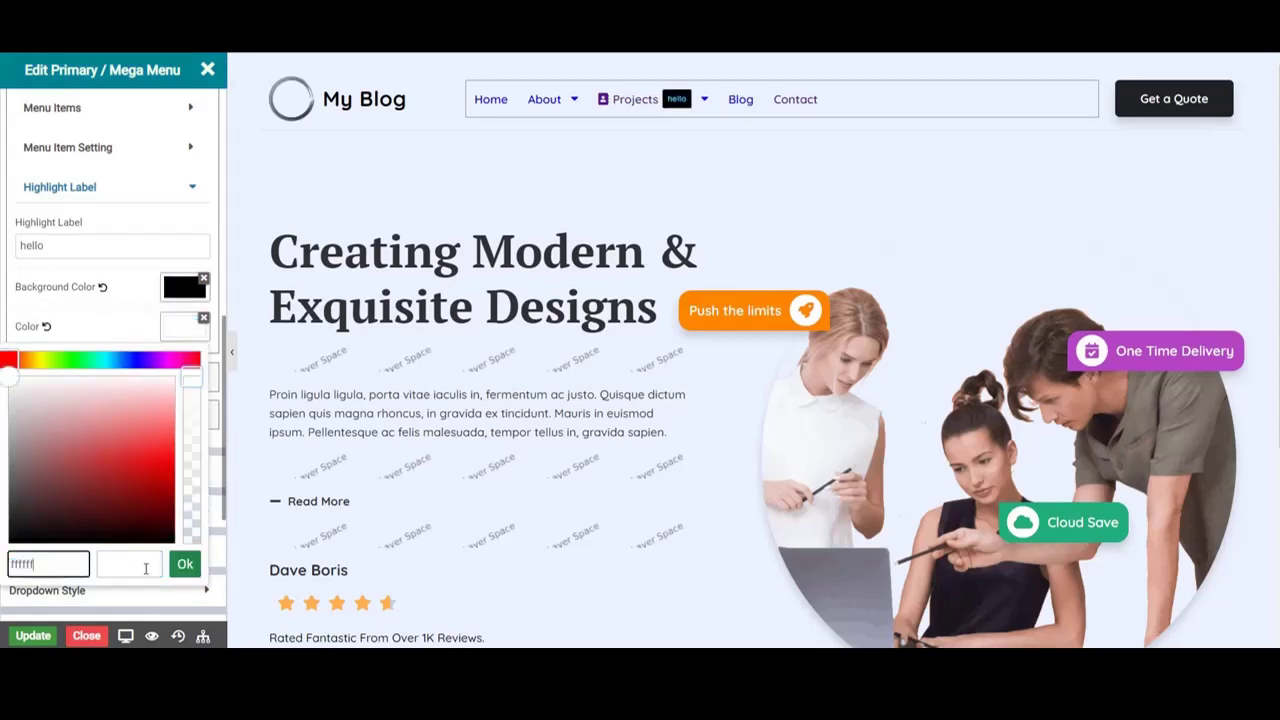
left_click(178, 570)
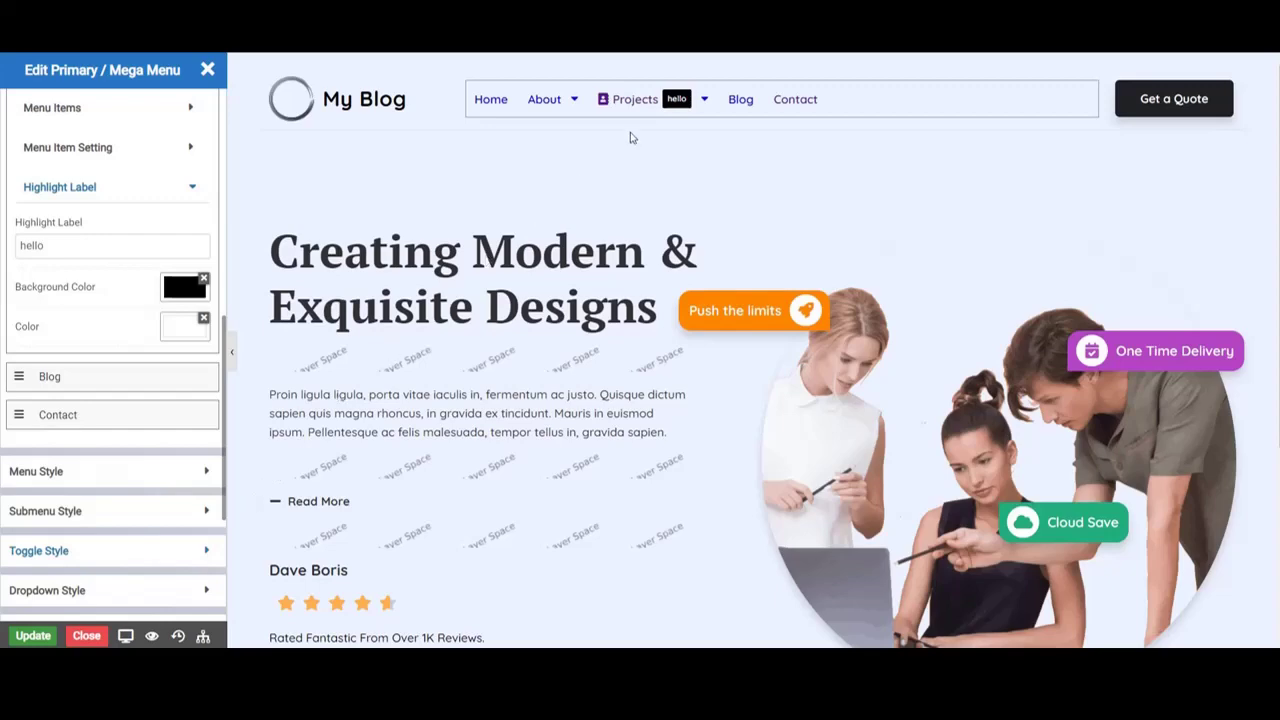
mouse_move(690, 112)
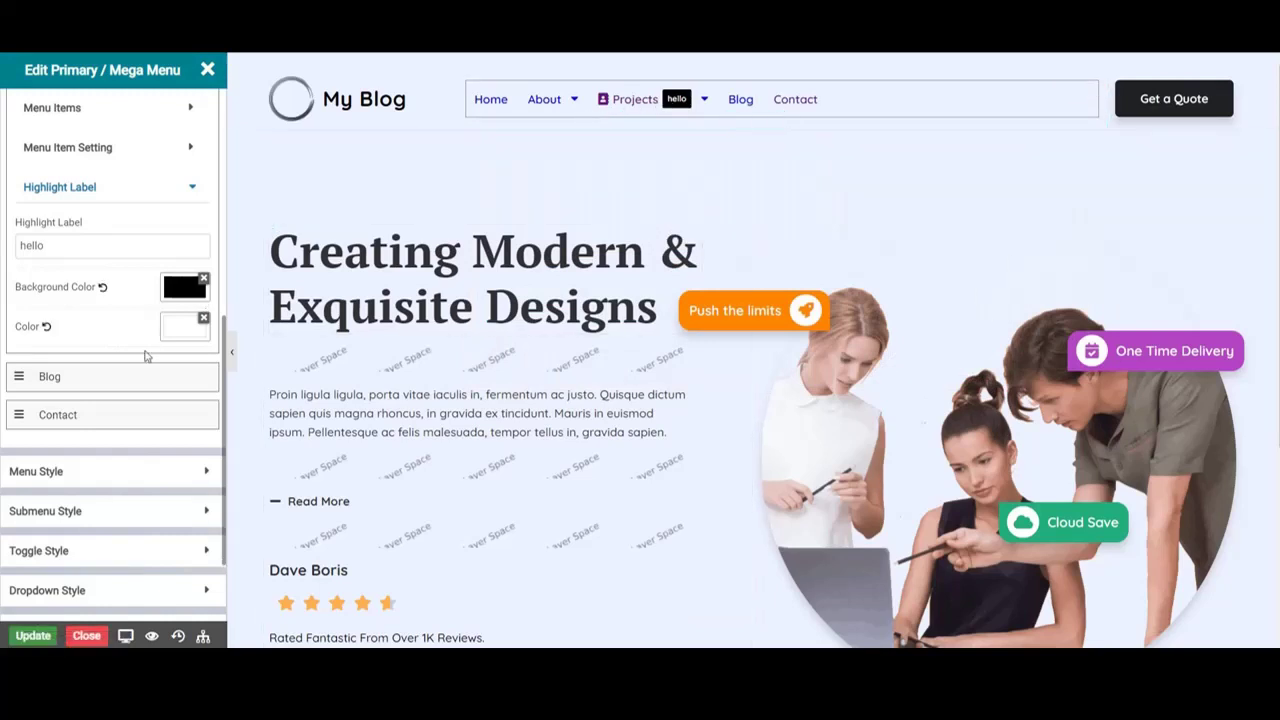
- Change the About item's Menu Type to Column Menu with a Columns count of 3
left_click(144, 355)
scroll(151, 300, "up", 3)
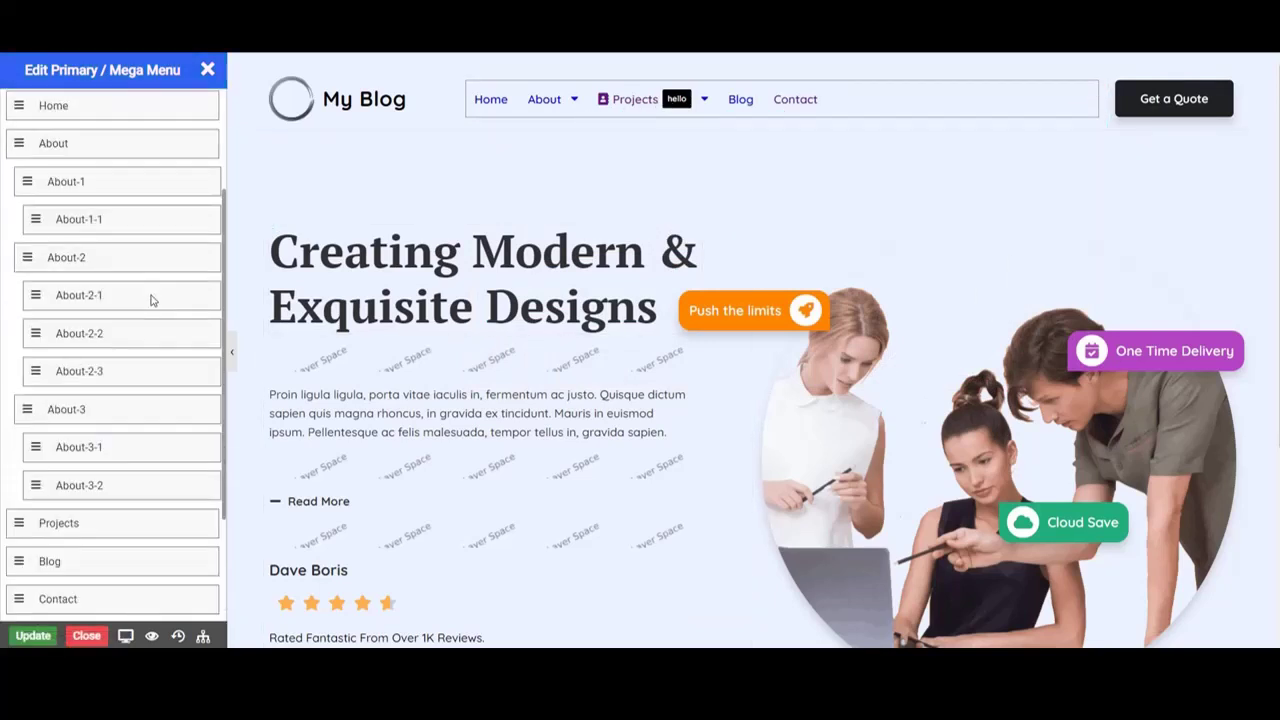
scroll(151, 300, "up", 2)
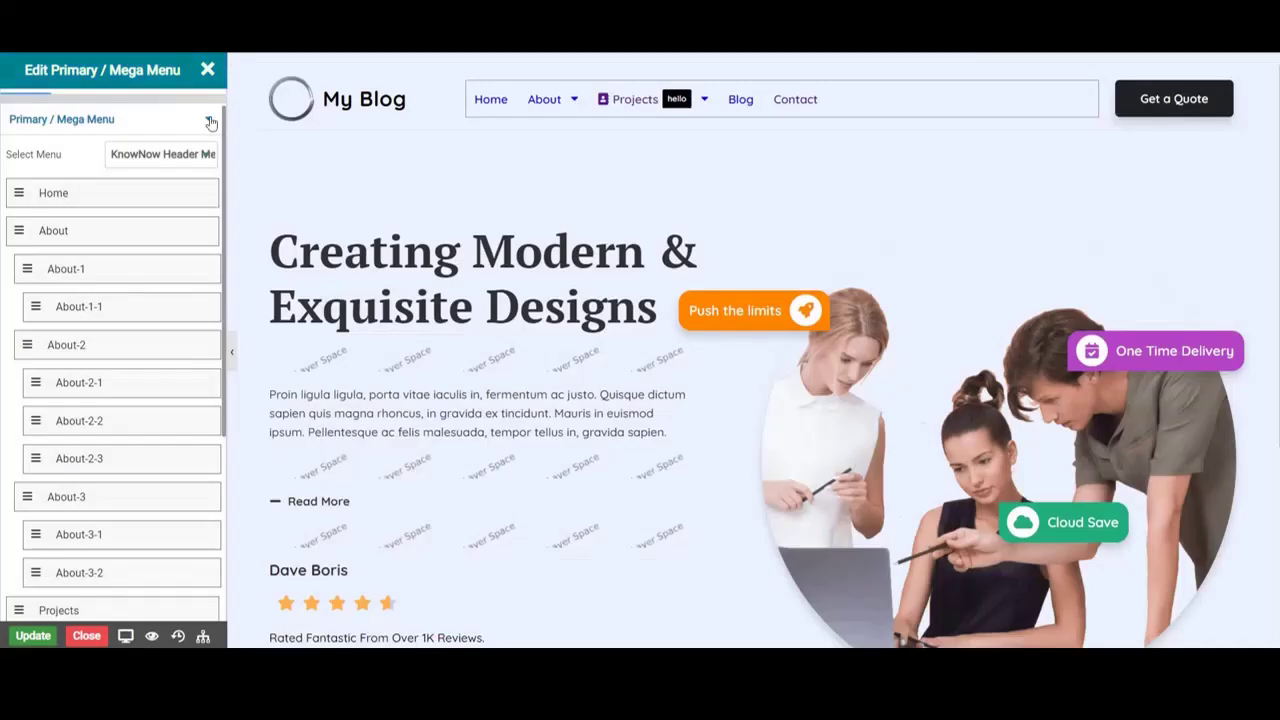
left_click(140, 232)
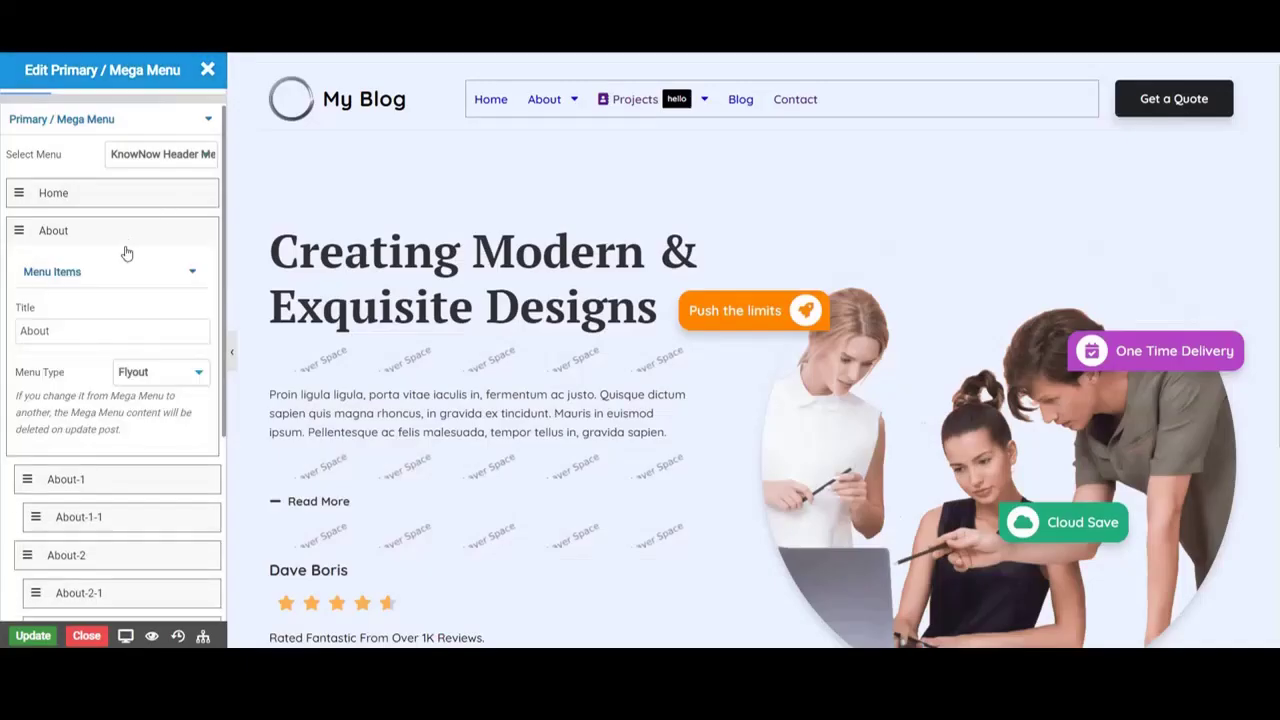
left_click(163, 376)
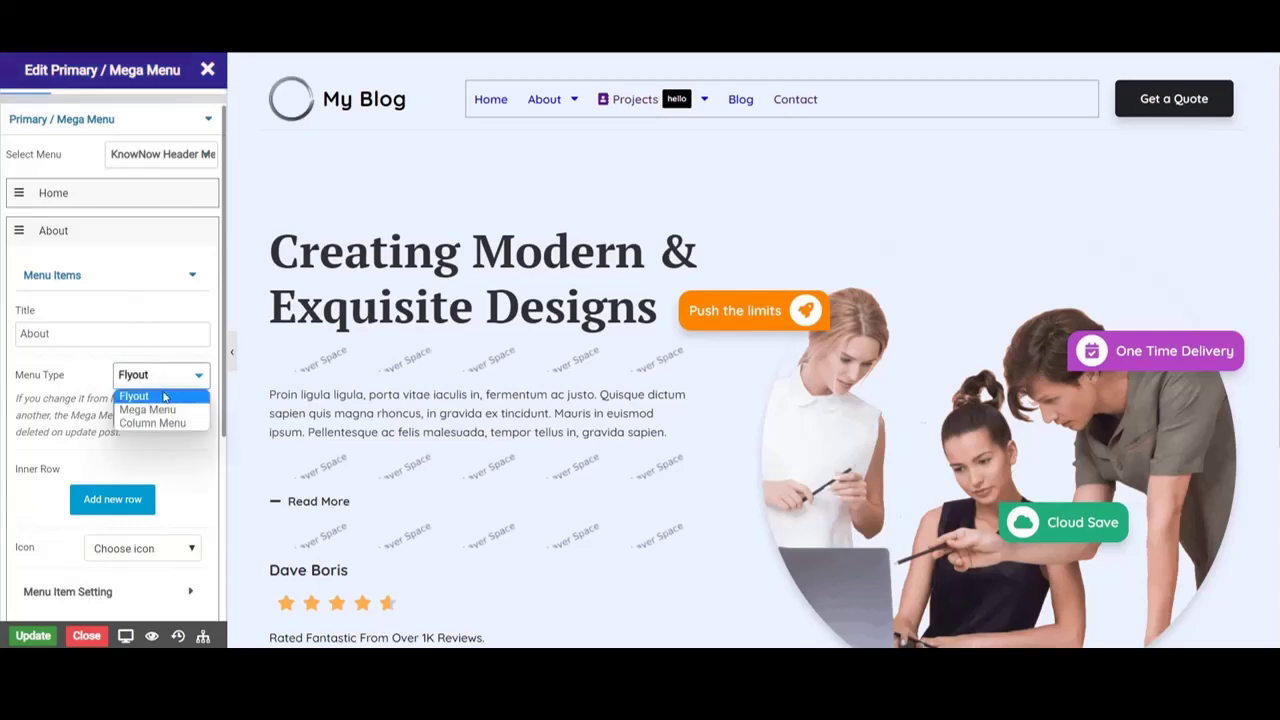
left_click(160, 421)
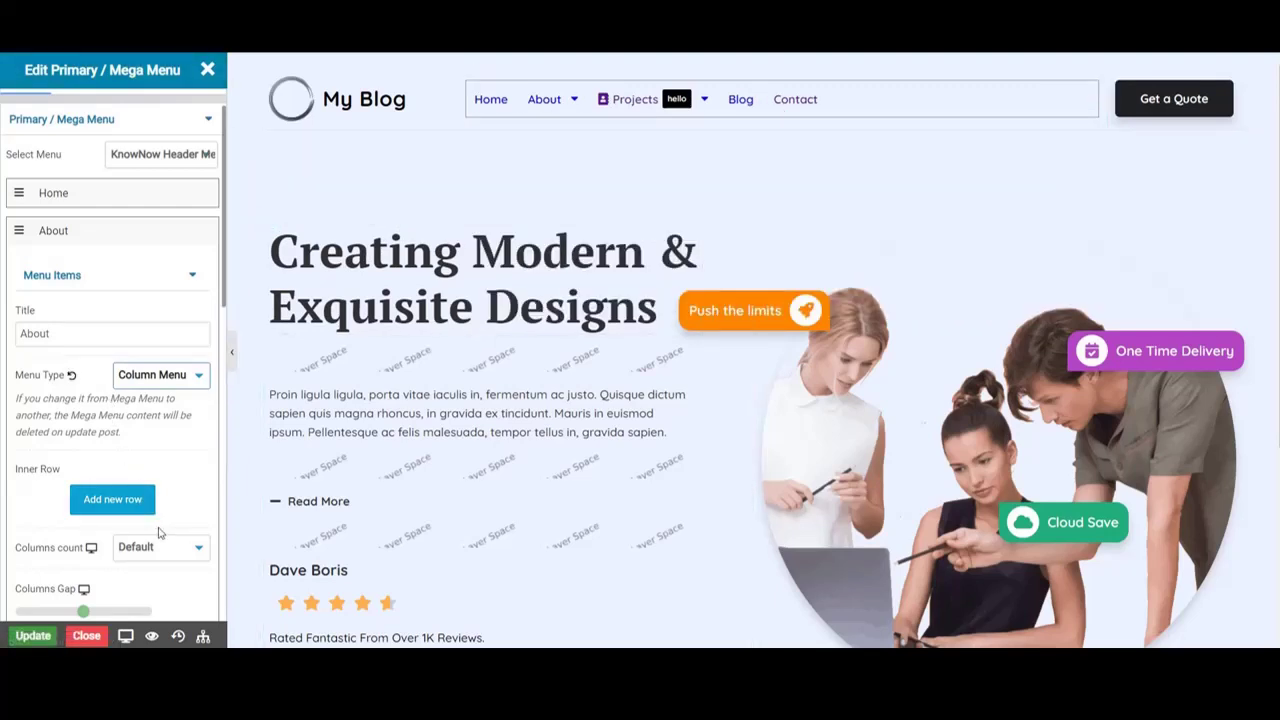
left_click(160, 546)
left_click(170, 430)
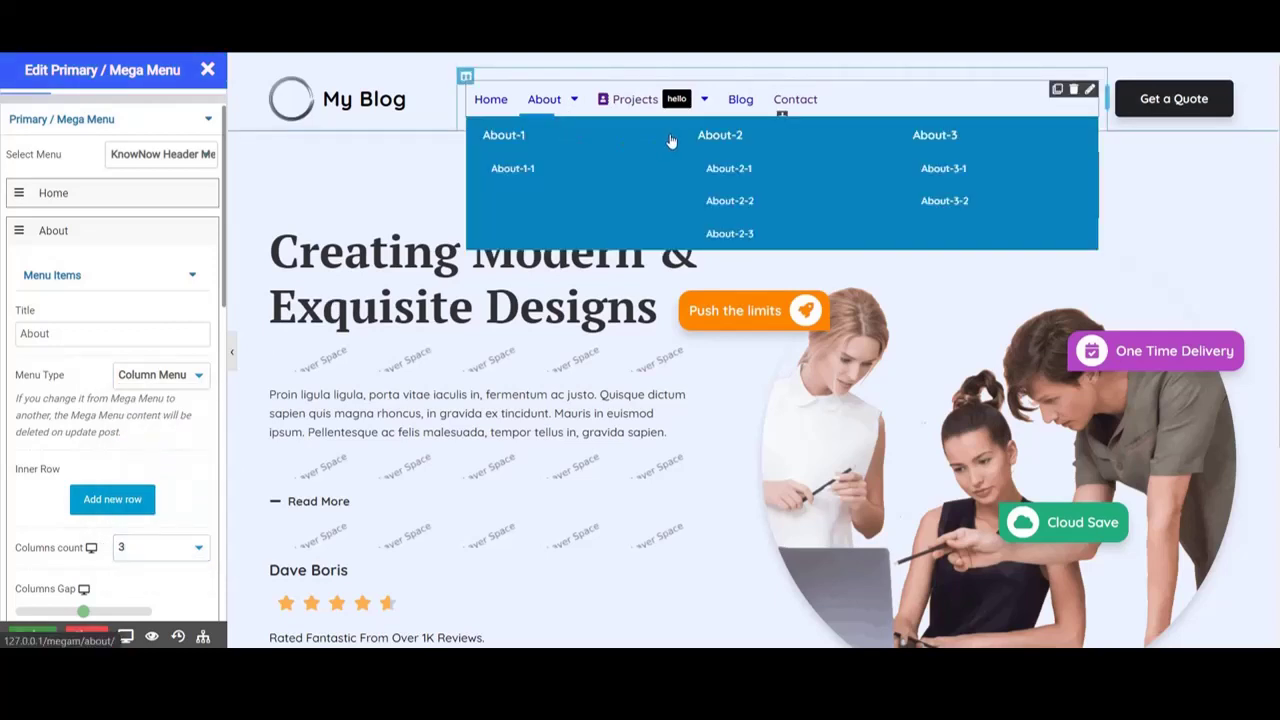
scroll(174, 597, "down", 2)
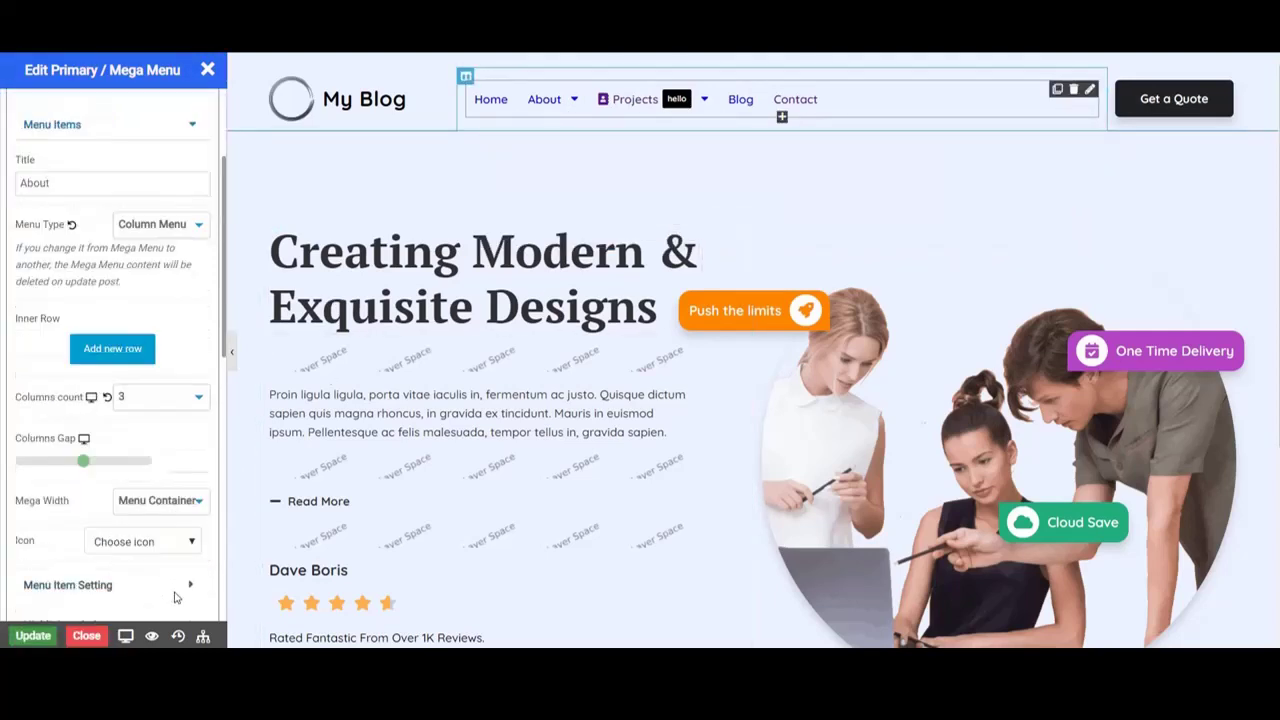
- Set the About menu's Columns Gap to 30
left_click(180, 456)
type("30")
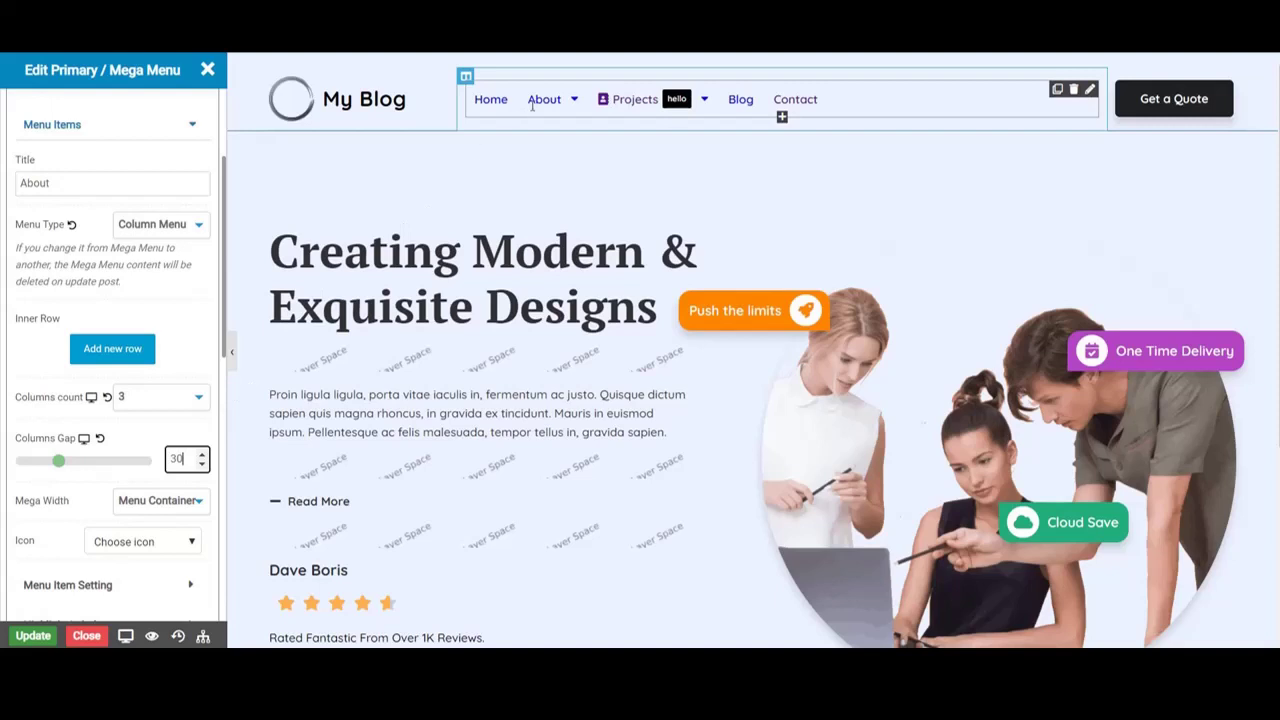
mouse_move(541, 106)
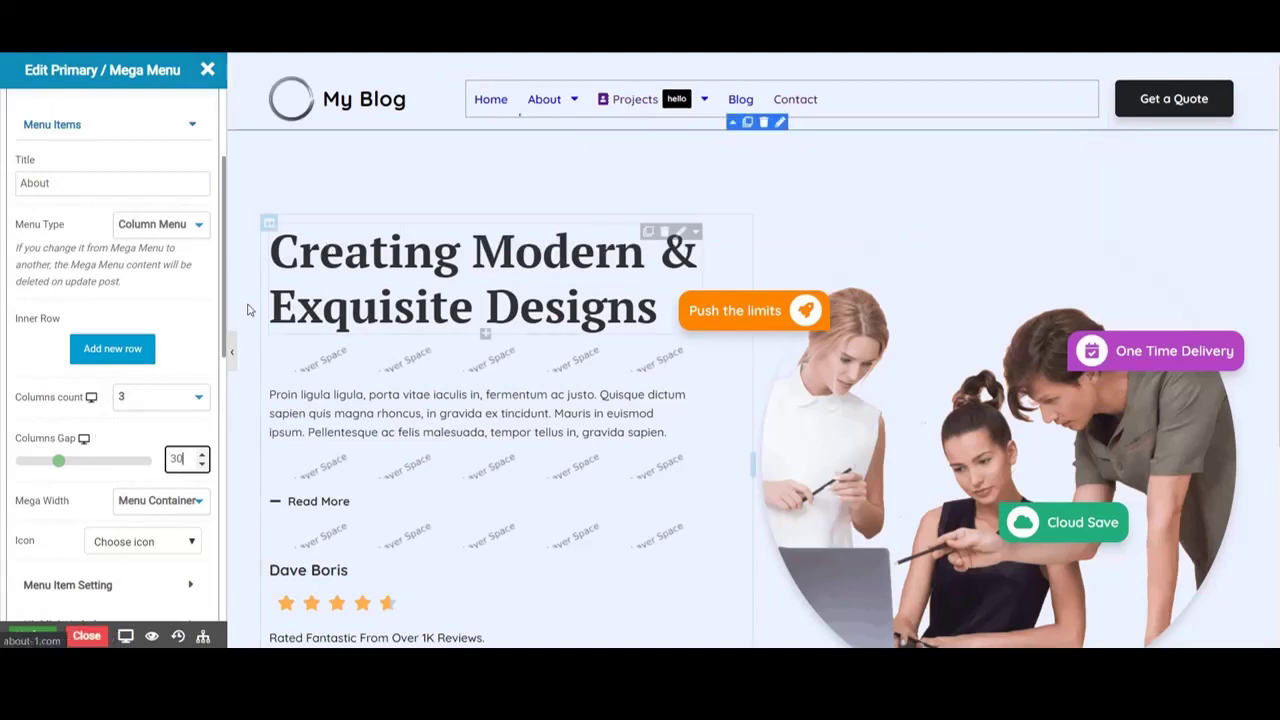
- In Submenu Style, try center and right item alignment, then keep Left
scroll(110, 510, "down", 5)
left_click(110, 517)
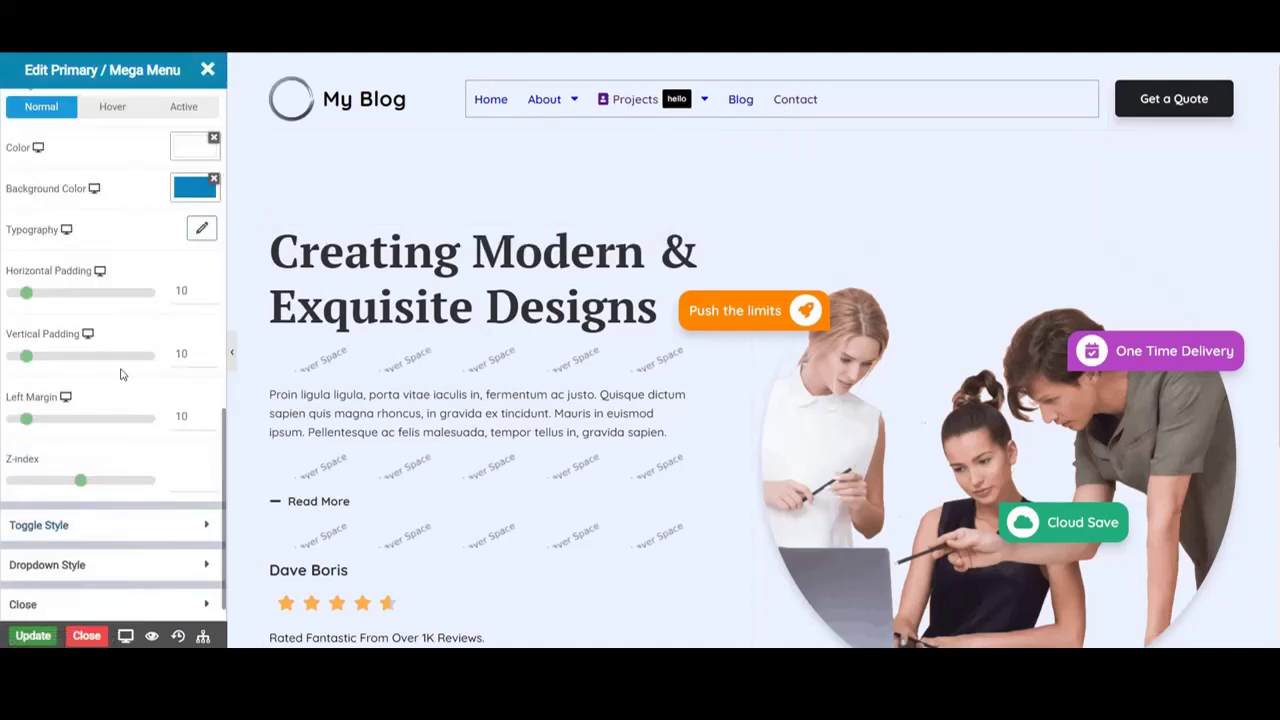
scroll(121, 256, "up", 3)
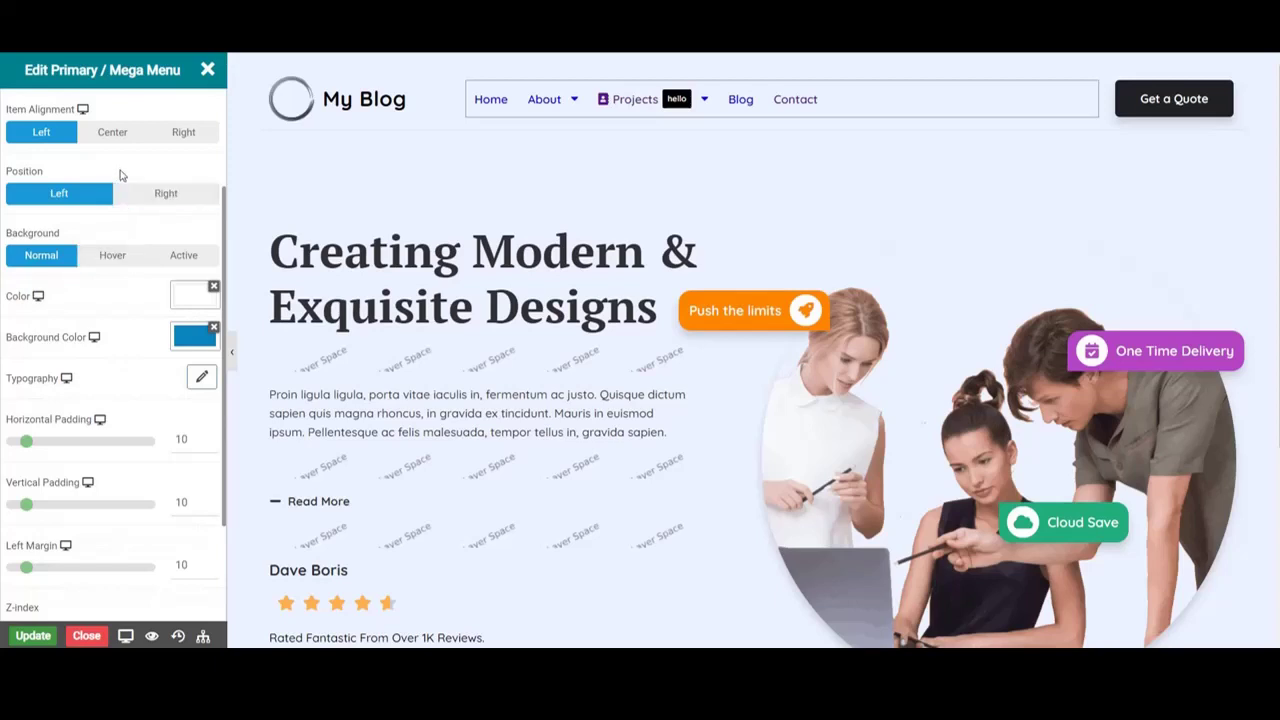
left_click(112, 134)
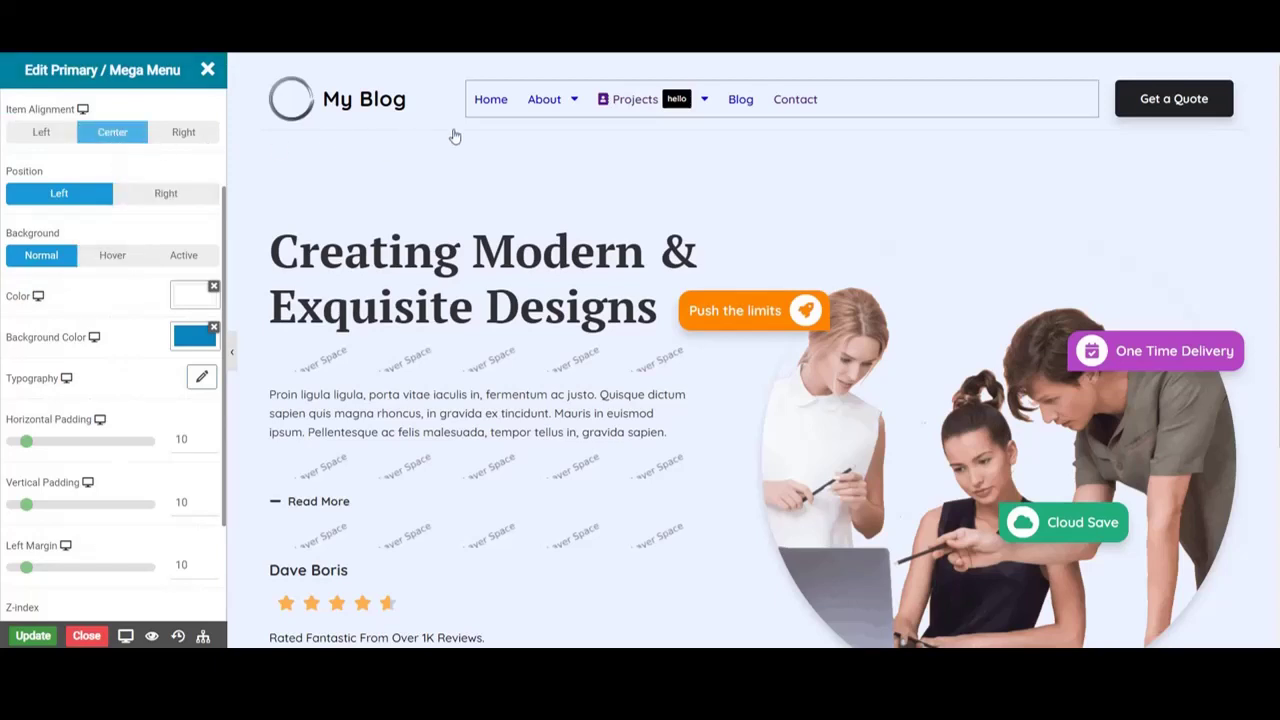
mouse_move(545, 107)
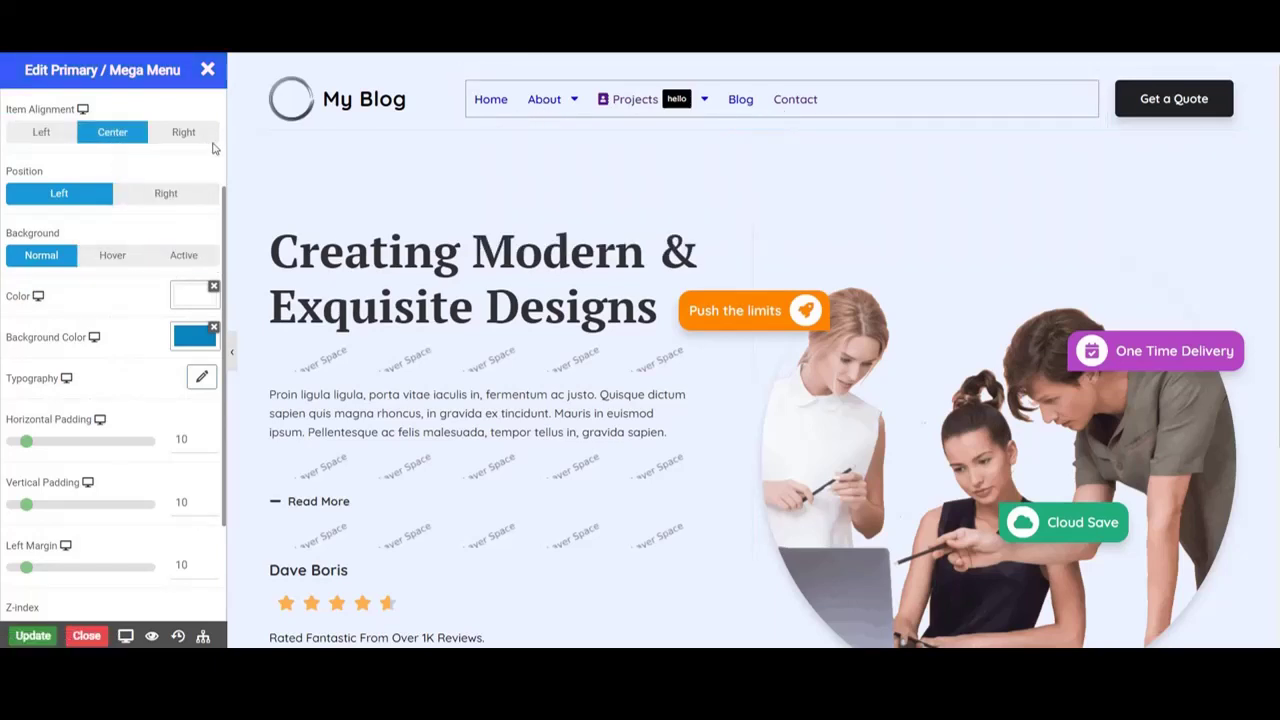
left_click(185, 133)
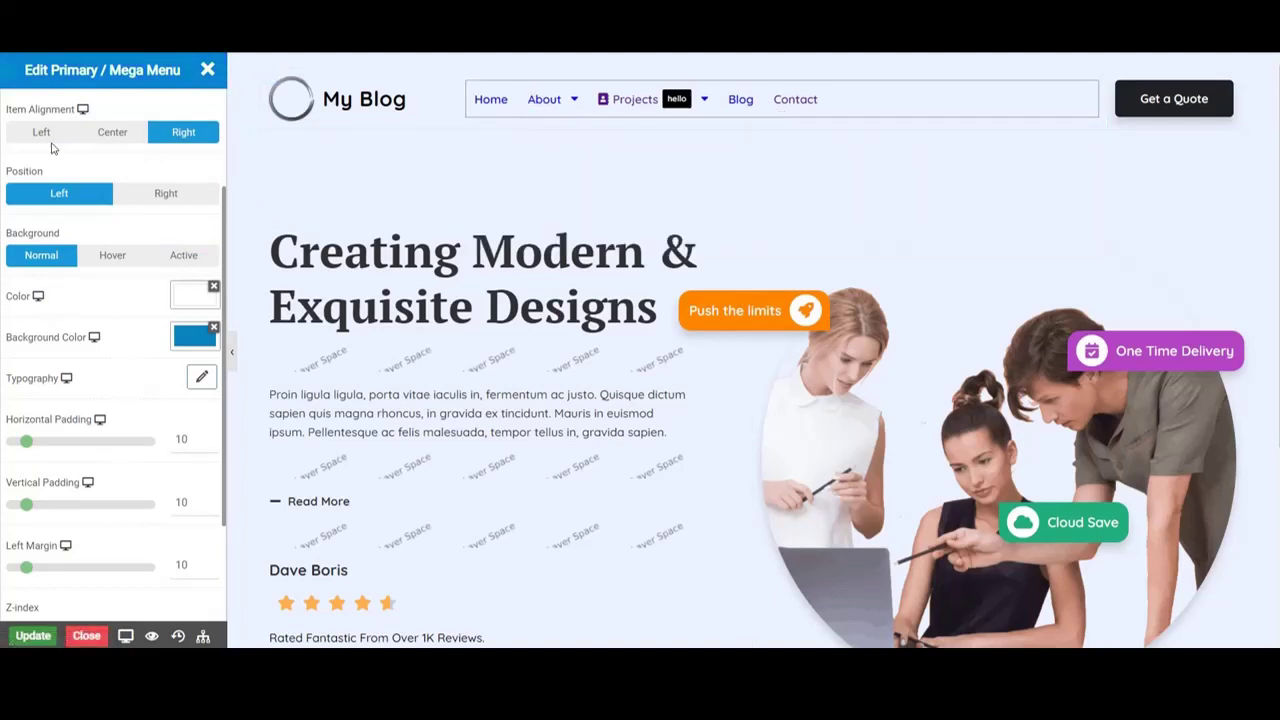
left_click(50, 138)
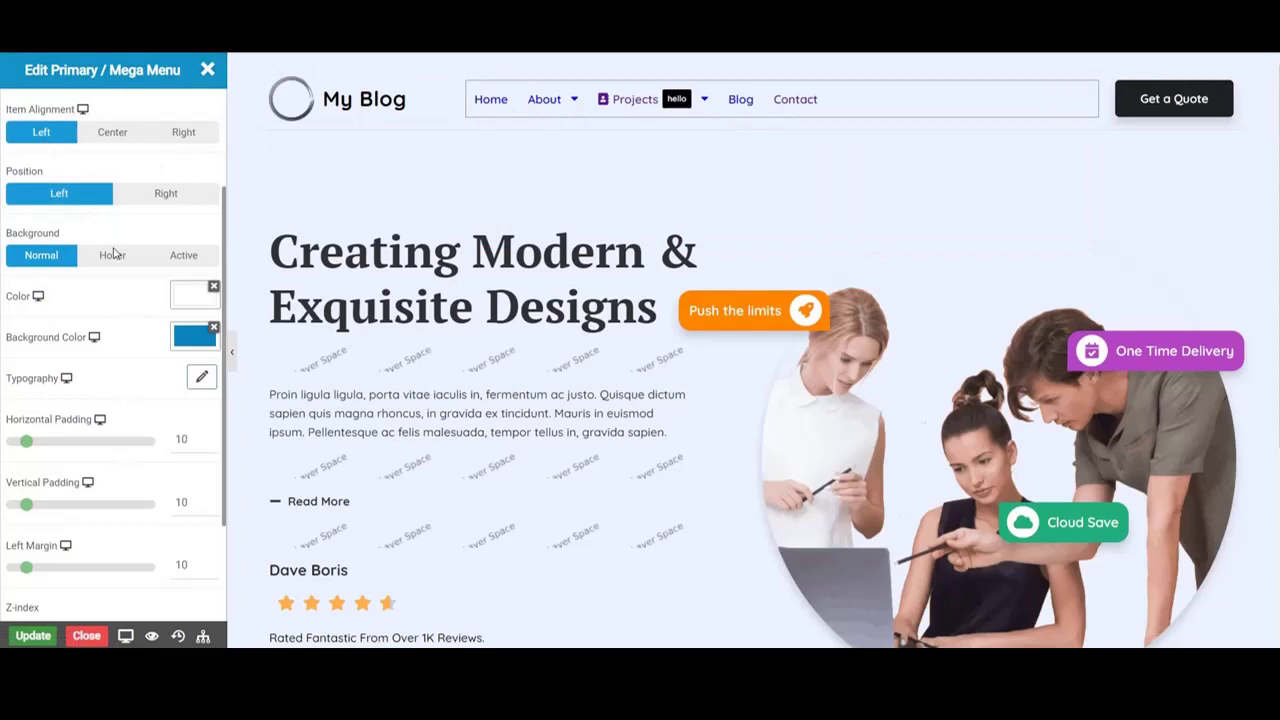
- Give submenu items a light blue normal background and #000000 text colour
left_click(192, 338)
triple_click(27, 574)
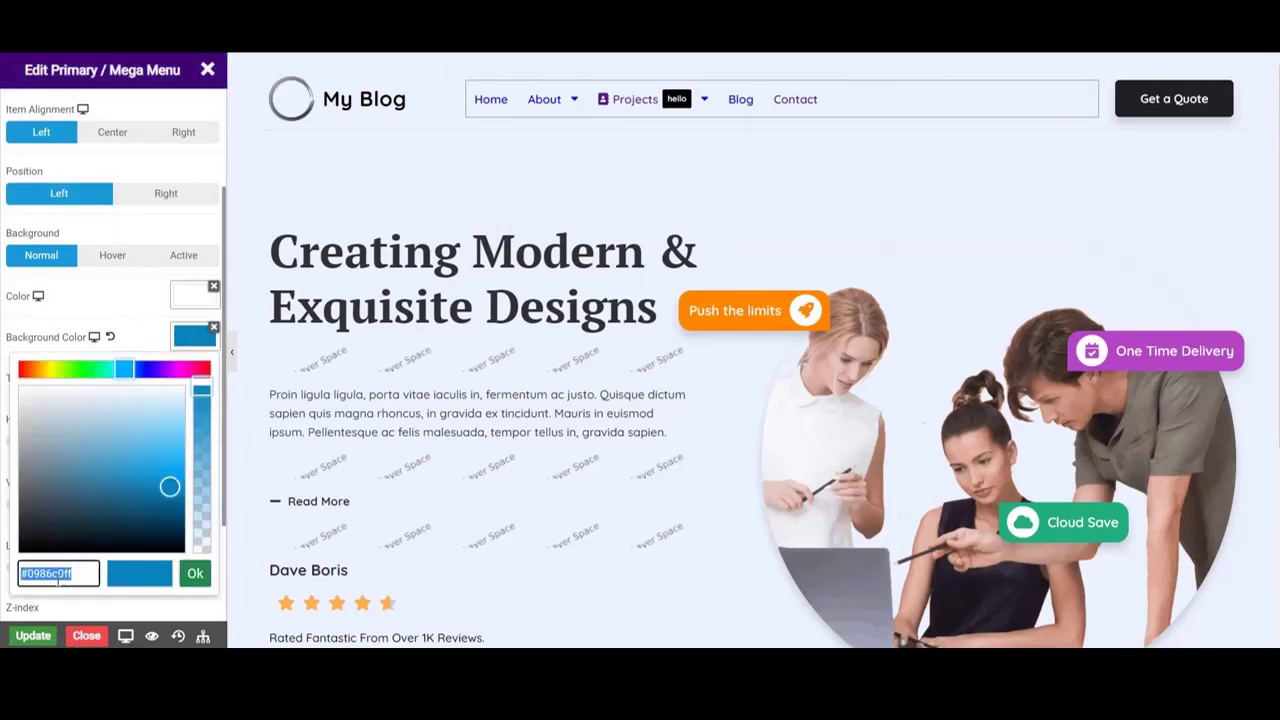
type("#d6e6ff")
left_click(195, 573)
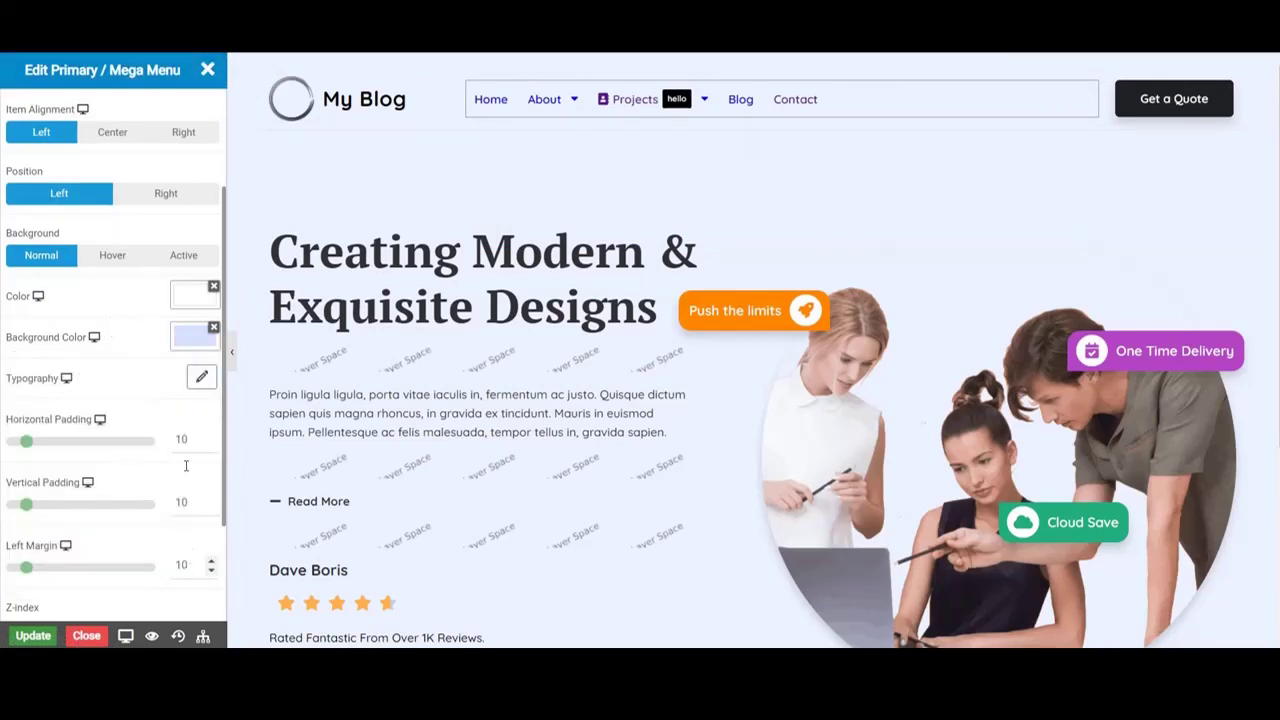
double_click(71, 532)
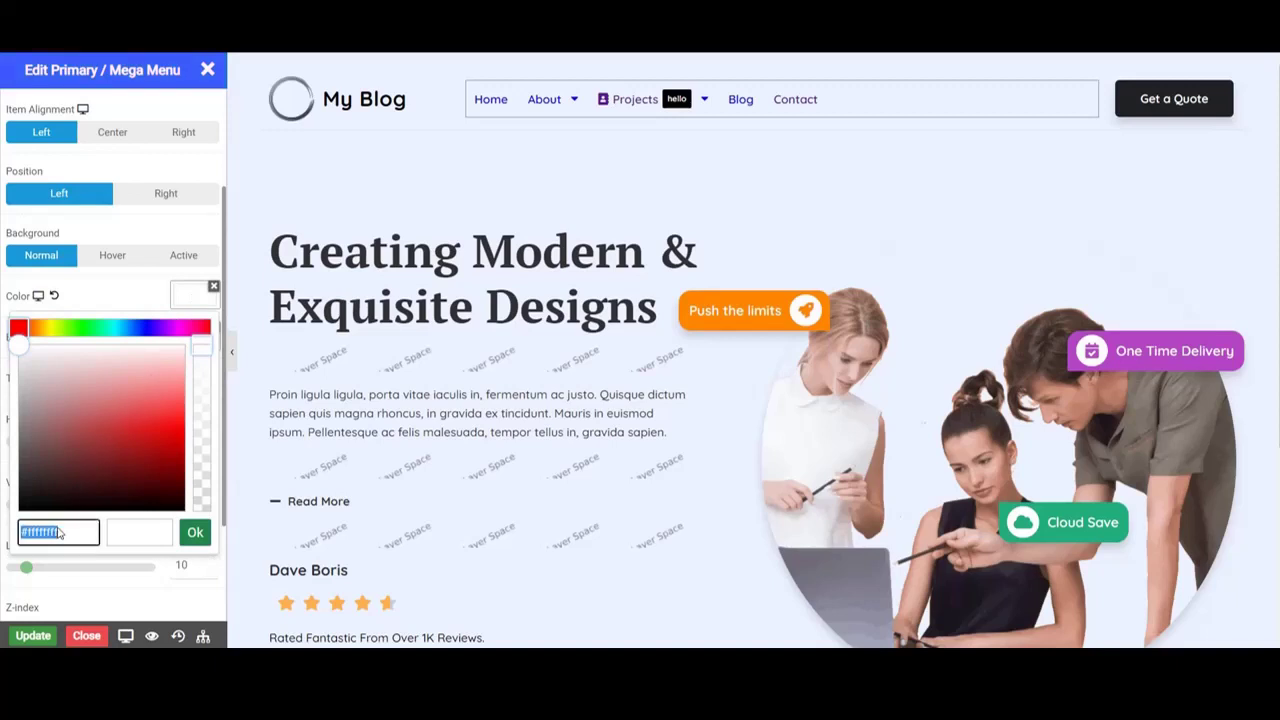
type("000000")
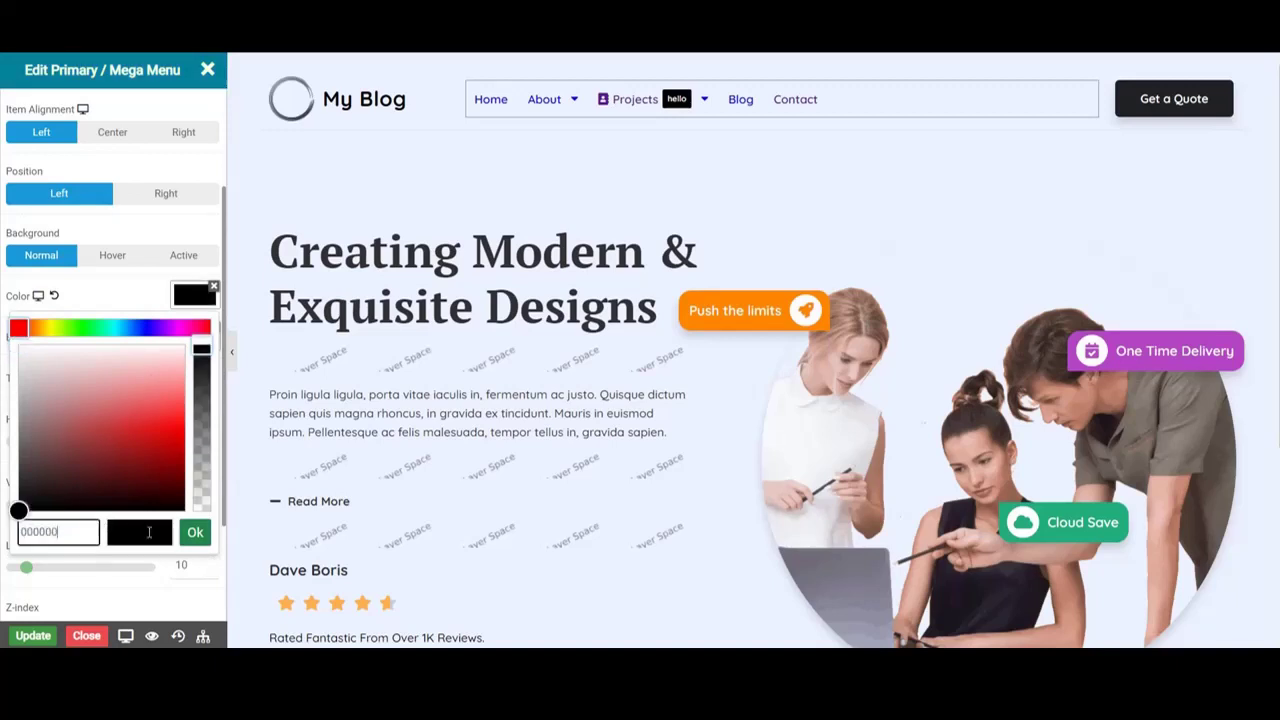
left_click(195, 532)
- Set the submenu hover text colour to d6e6ff and hover background to 000000
left_click(118, 258)
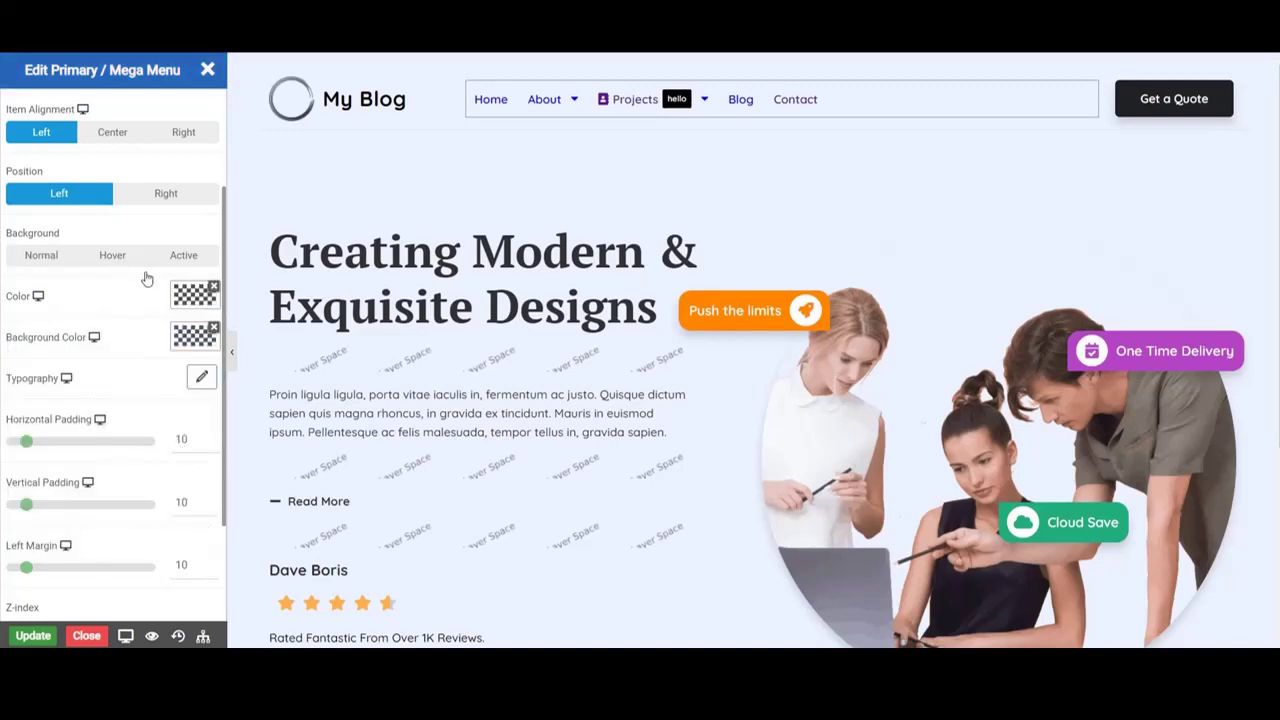
left_click(186, 300)
double_click(58, 532)
type("d6e6ff")
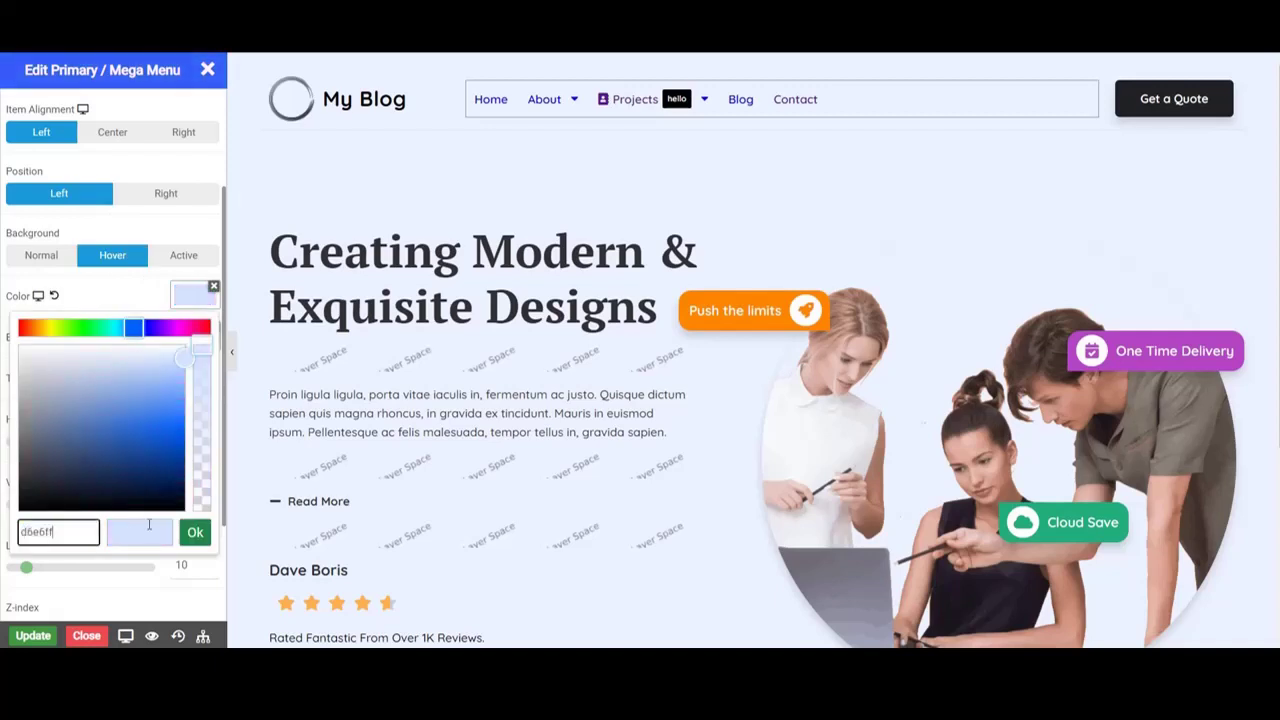
left_click(195, 532)
left_click(193, 338)
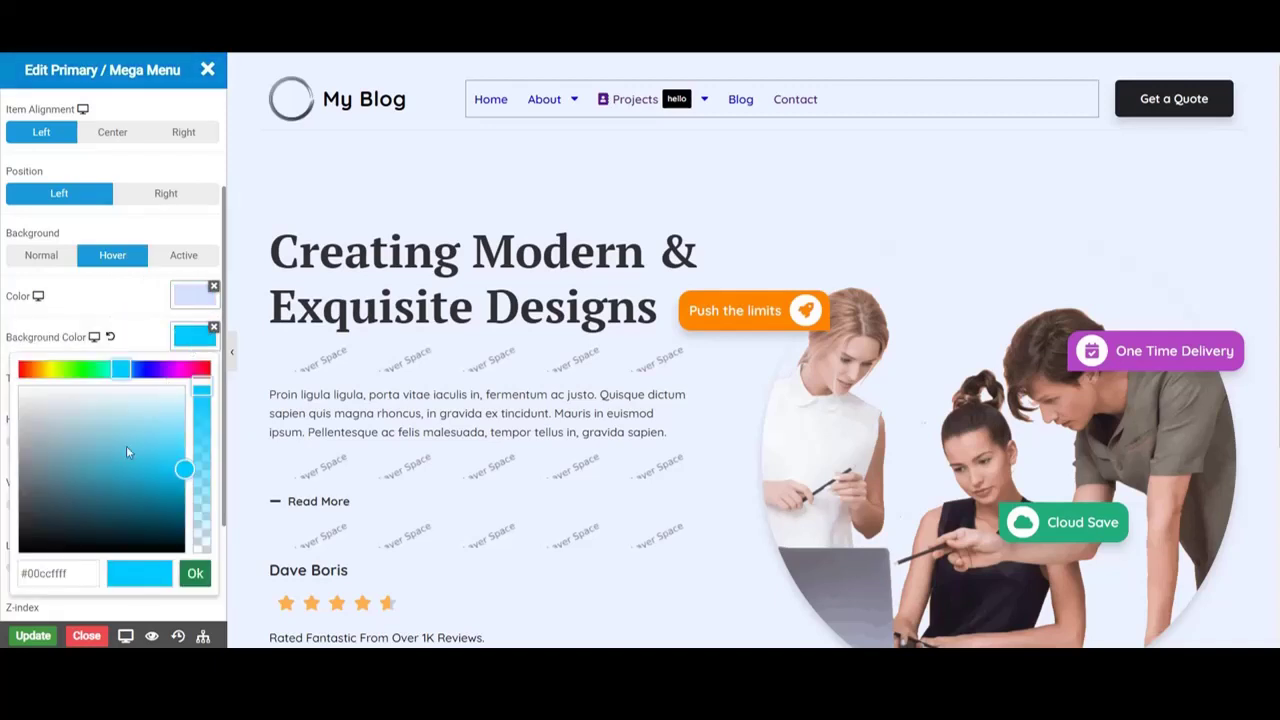
double_click(52, 575)
type("000000")
left_click(197, 571)
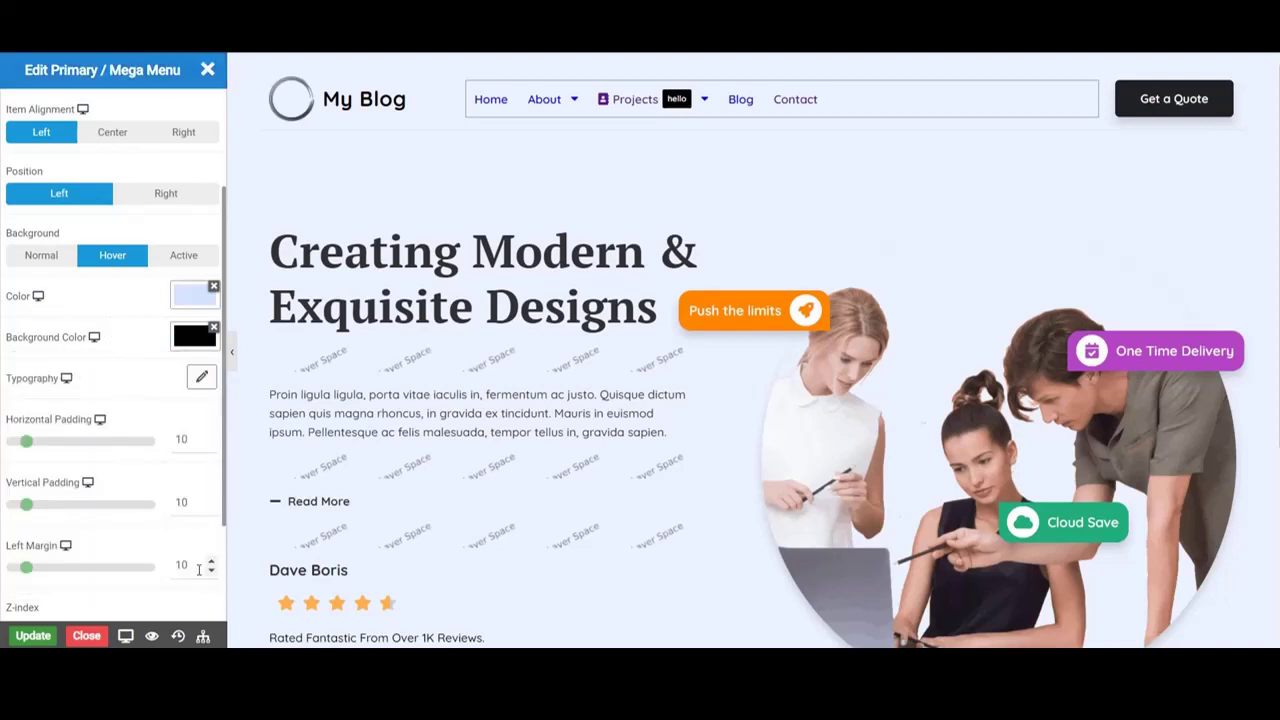
mouse_move(562, 106)
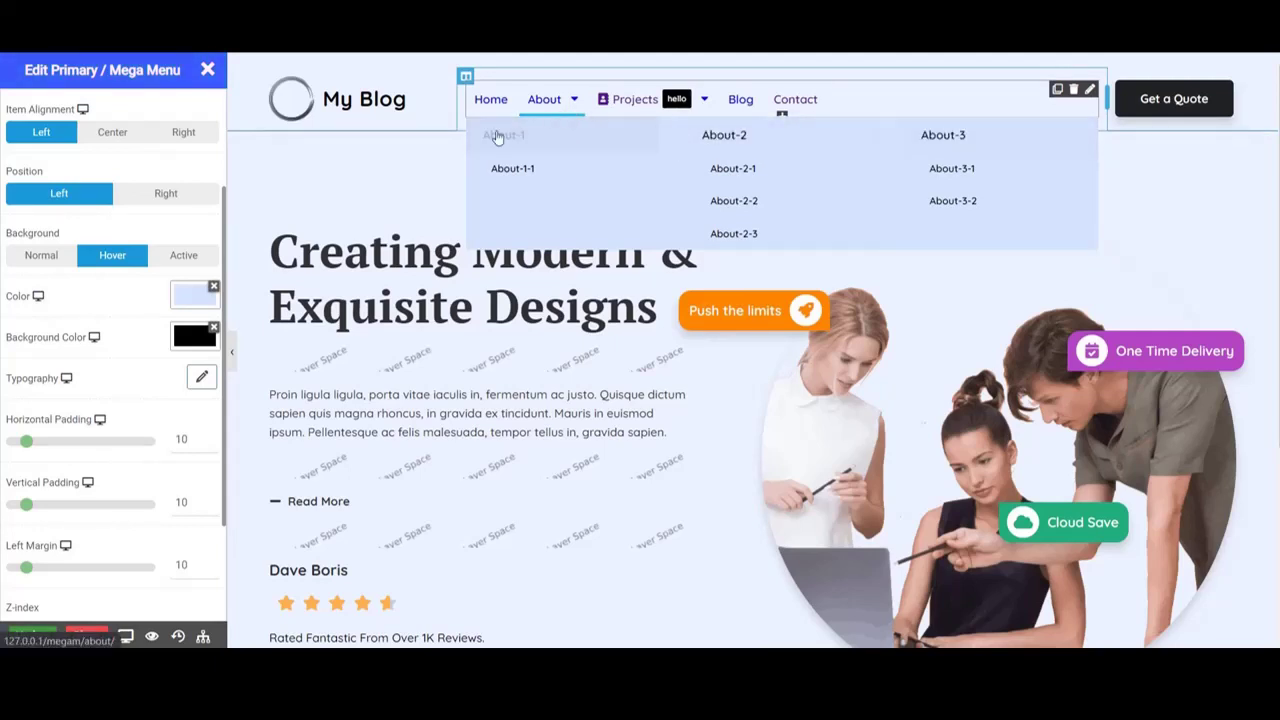
- Set the submenu typography to font size 18 and weight 700
left_click(192, 386)
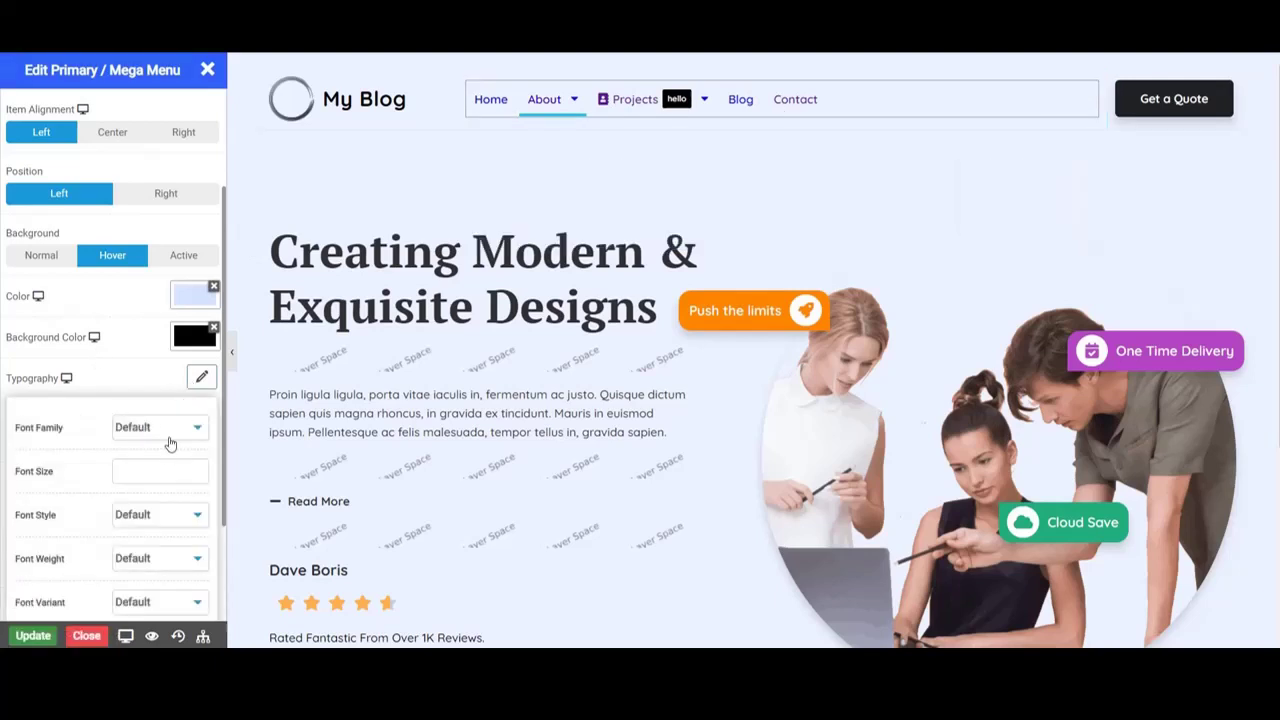
left_click(160, 471)
type("18")
left_click(171, 540)
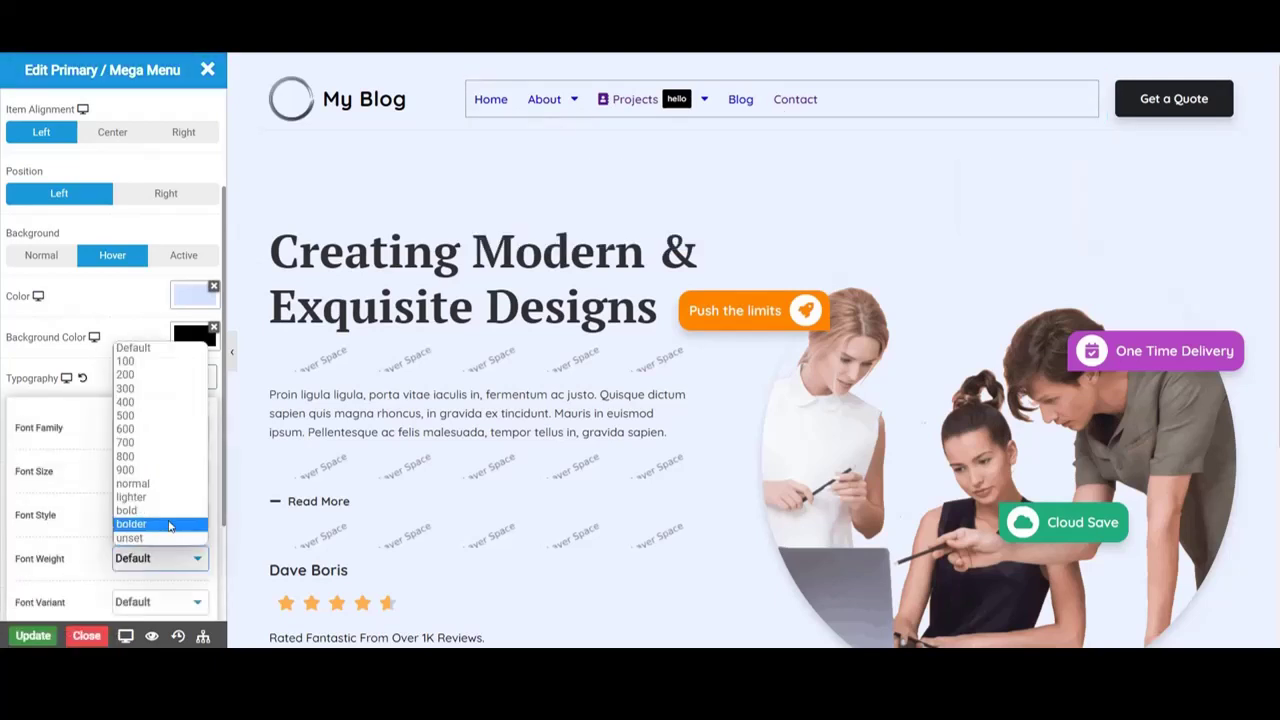
left_click(168, 456)
left_click(202, 382)
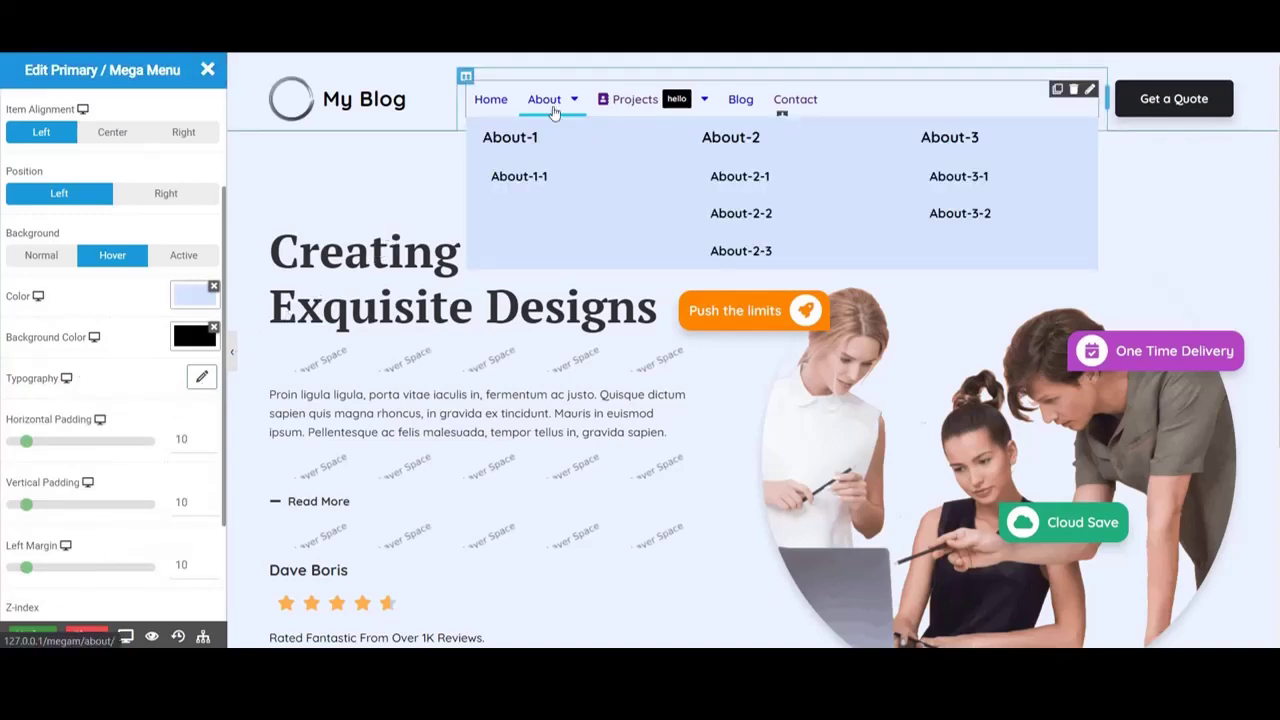
- Leave horizontal padding at 10 and save the menu changes with Ctrl+S
left_click(208, 447)
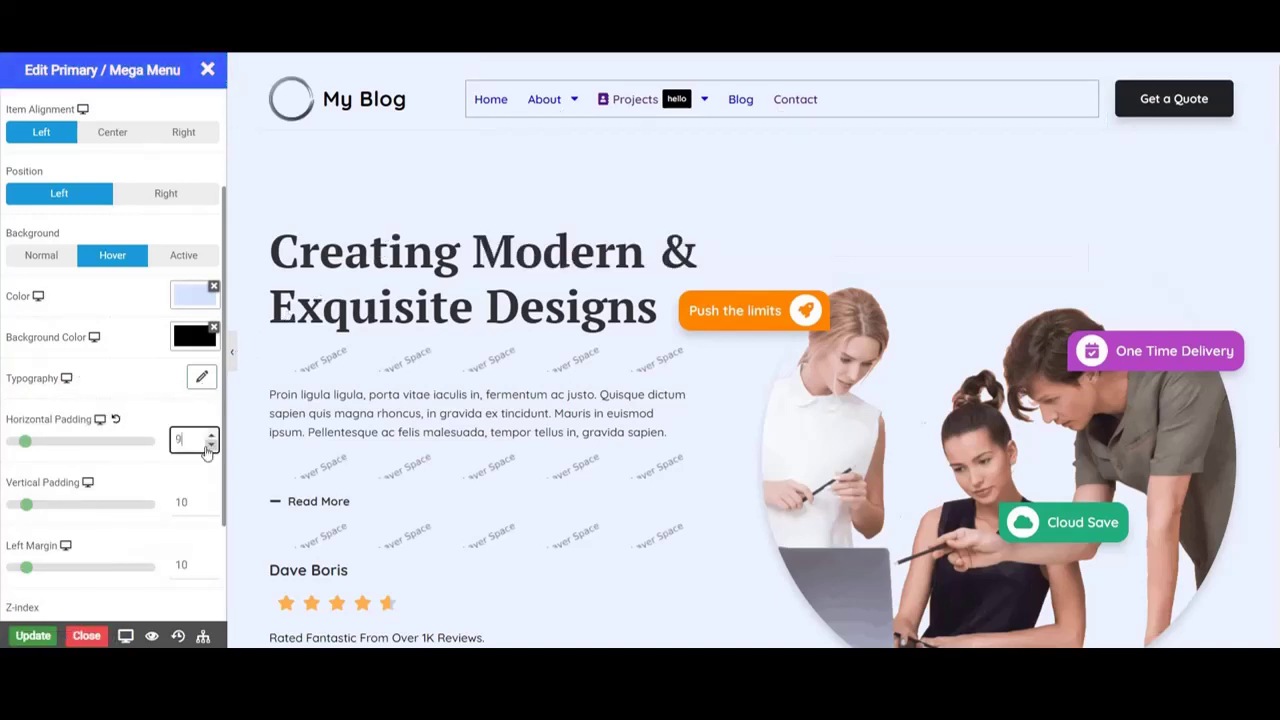
left_click(211, 436)
left_click(186, 502)
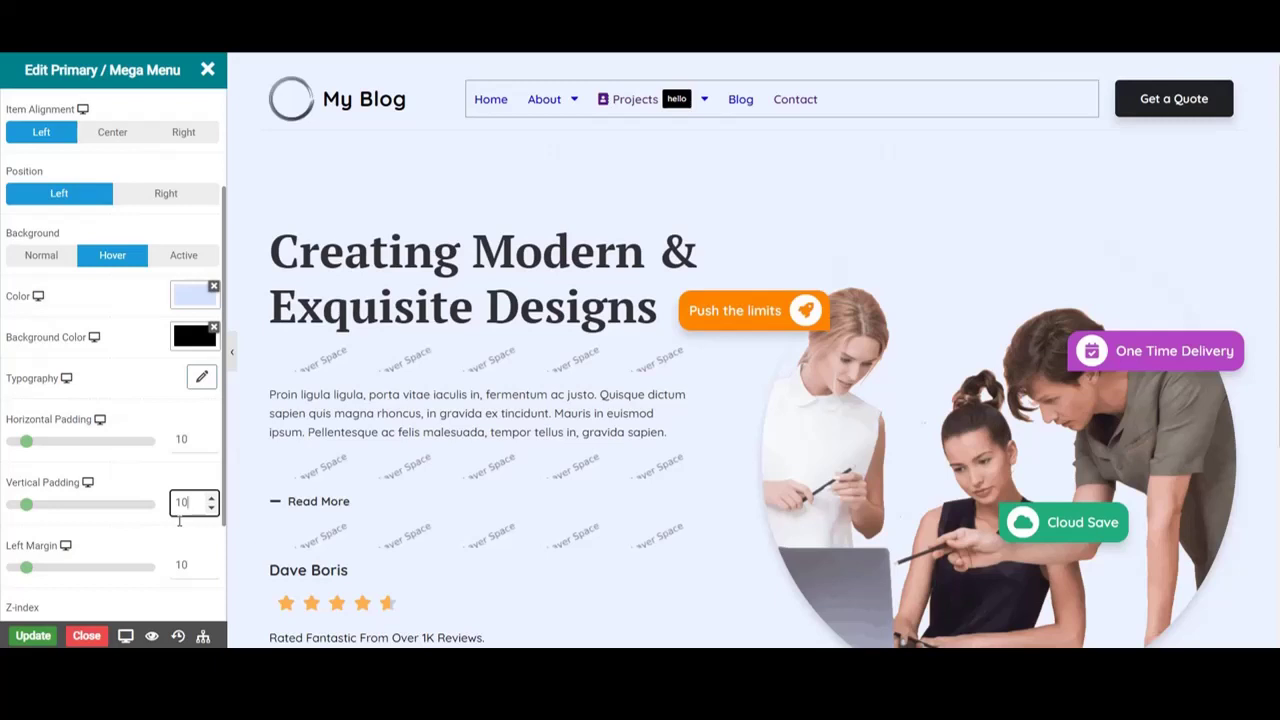
left_click(186, 565)
key("ctrl+s")
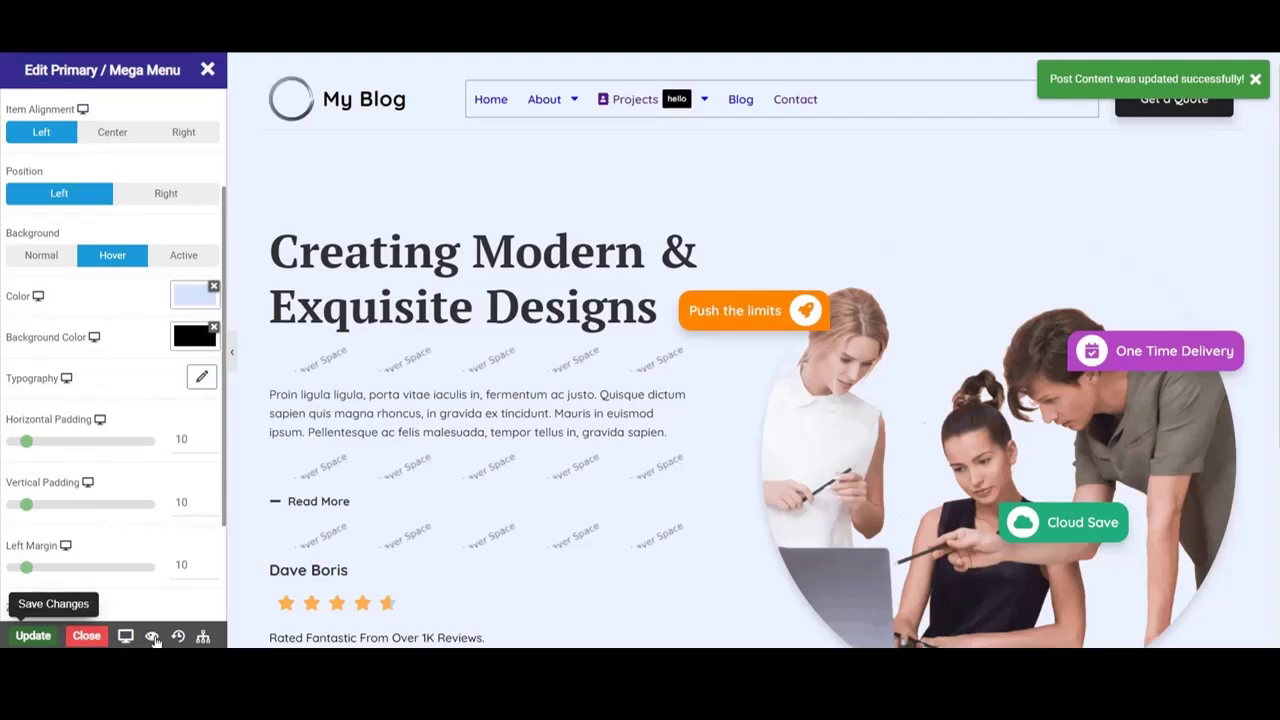
- Preview the live site and check the Projects and About dropdowns in the navigation
left_click(152, 637)
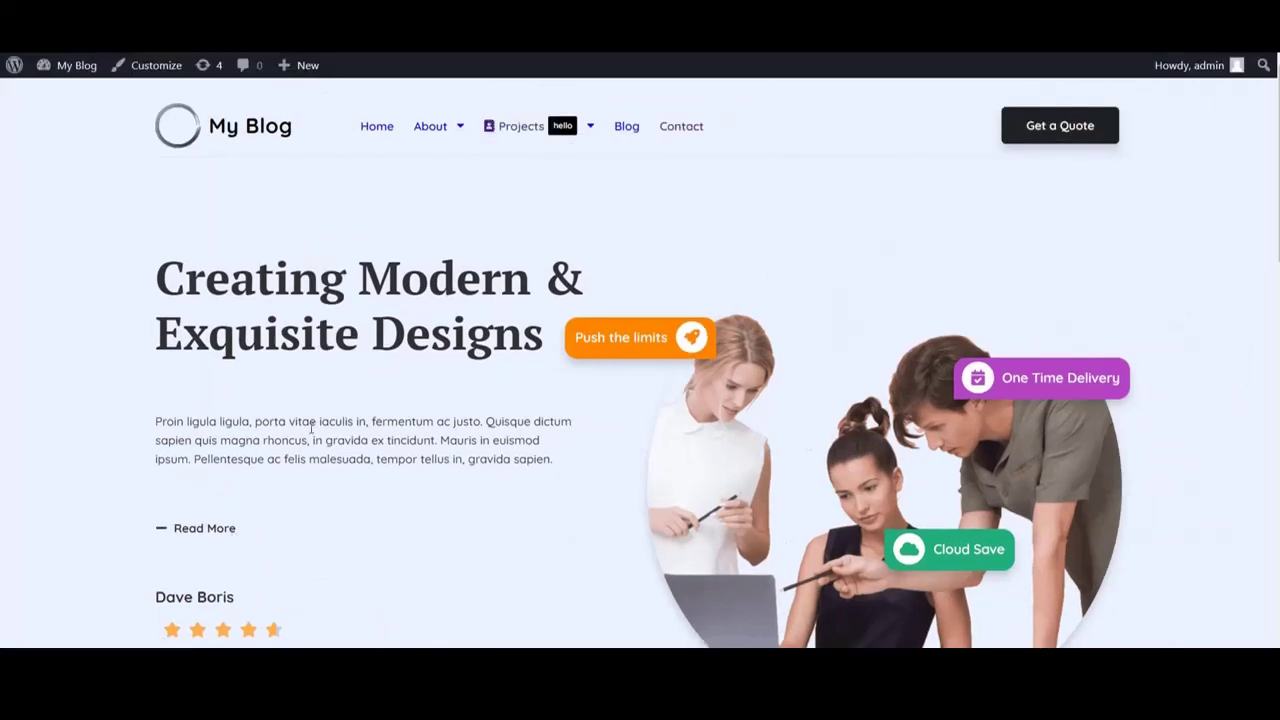
mouse_move(540, 140)
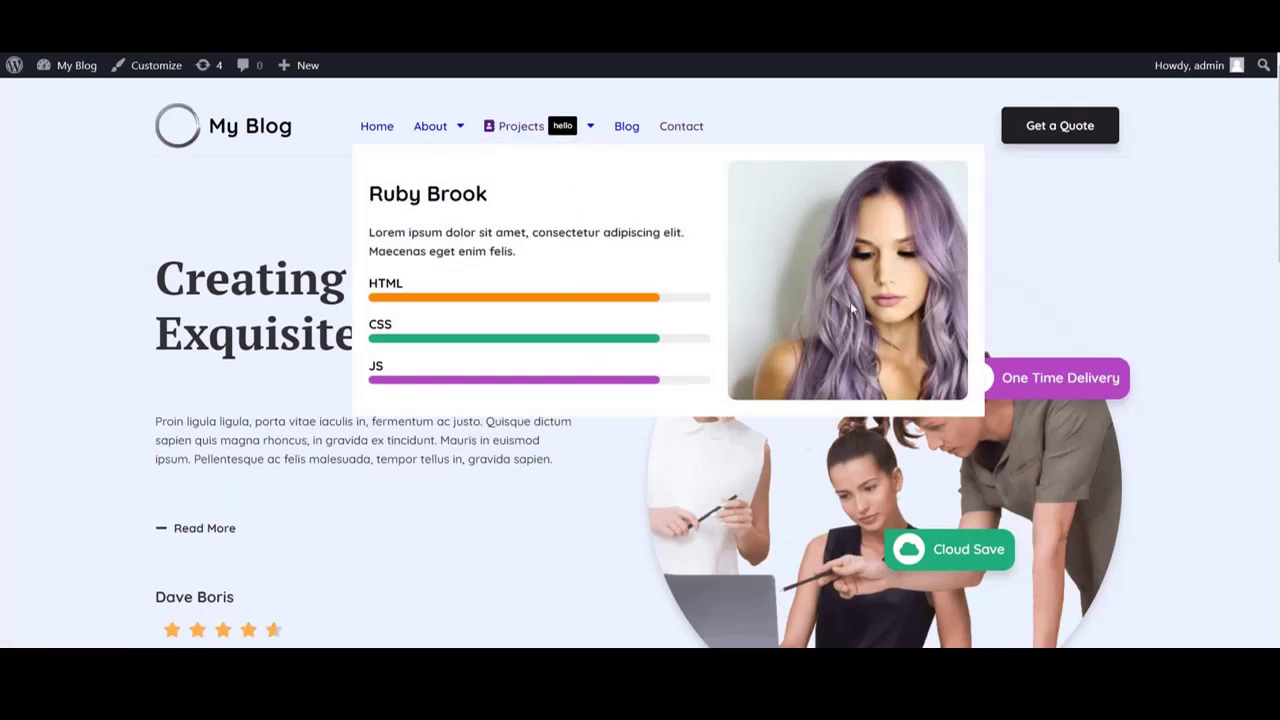
mouse_move(457, 134)
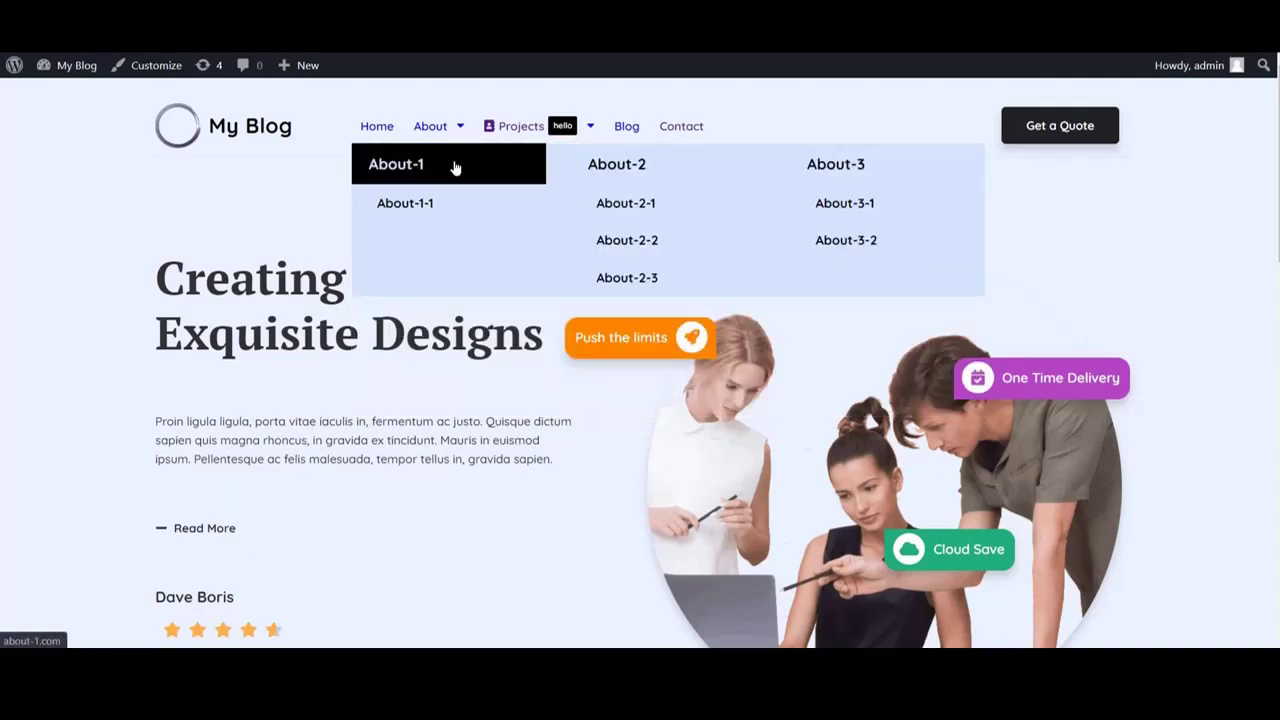